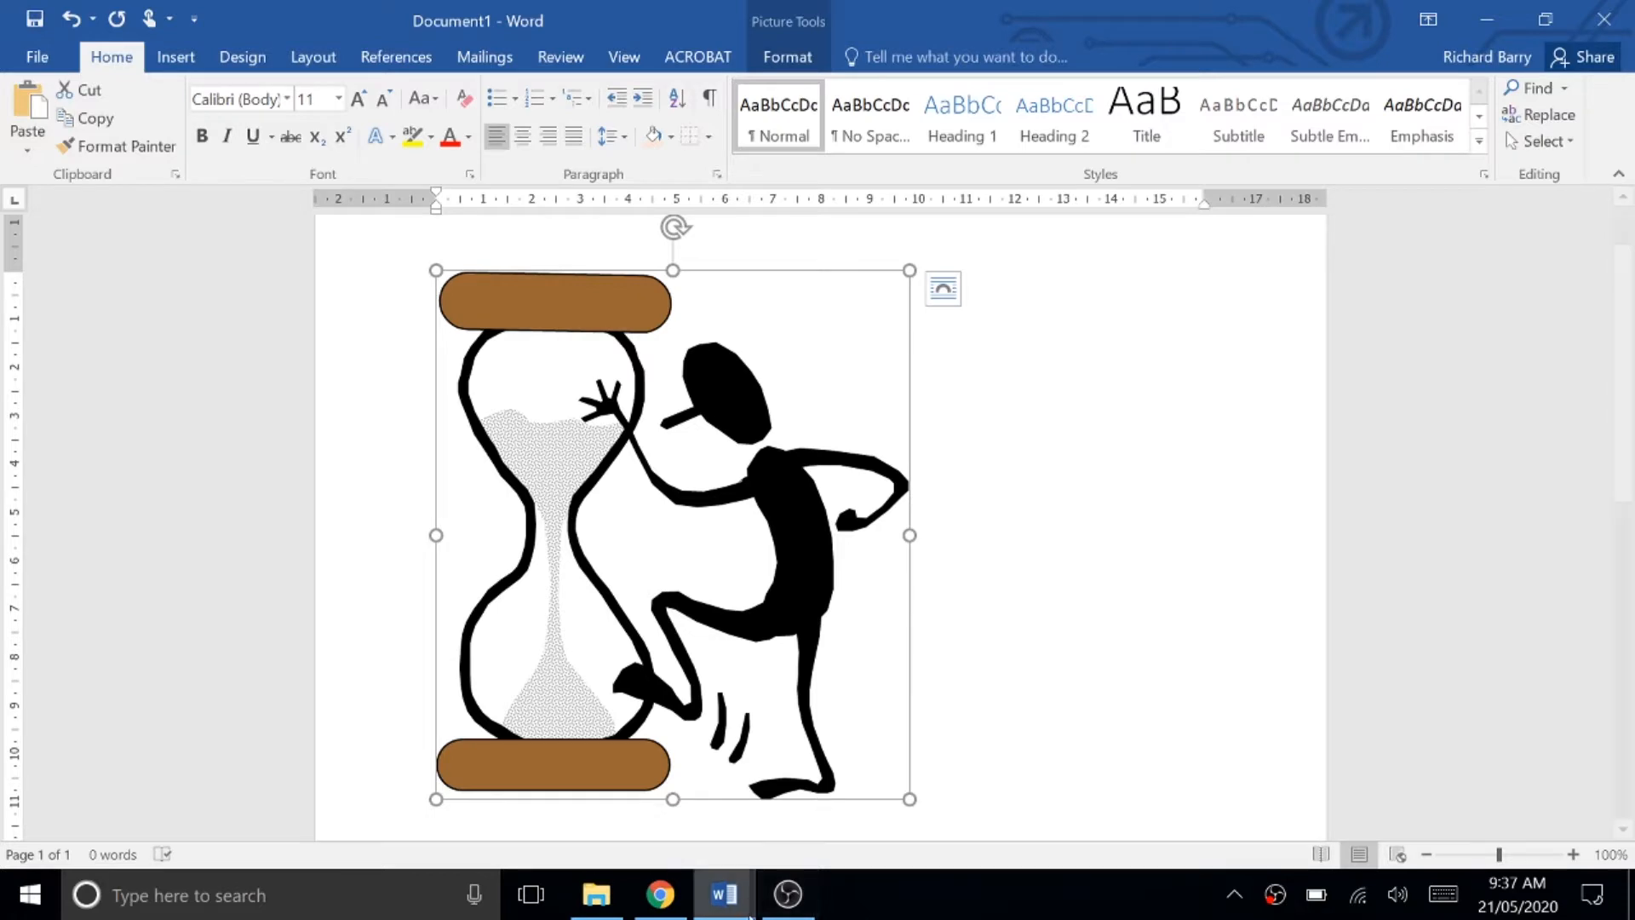
Step: Open the Directed Investigation document and view its Part A questions
click(726, 905)
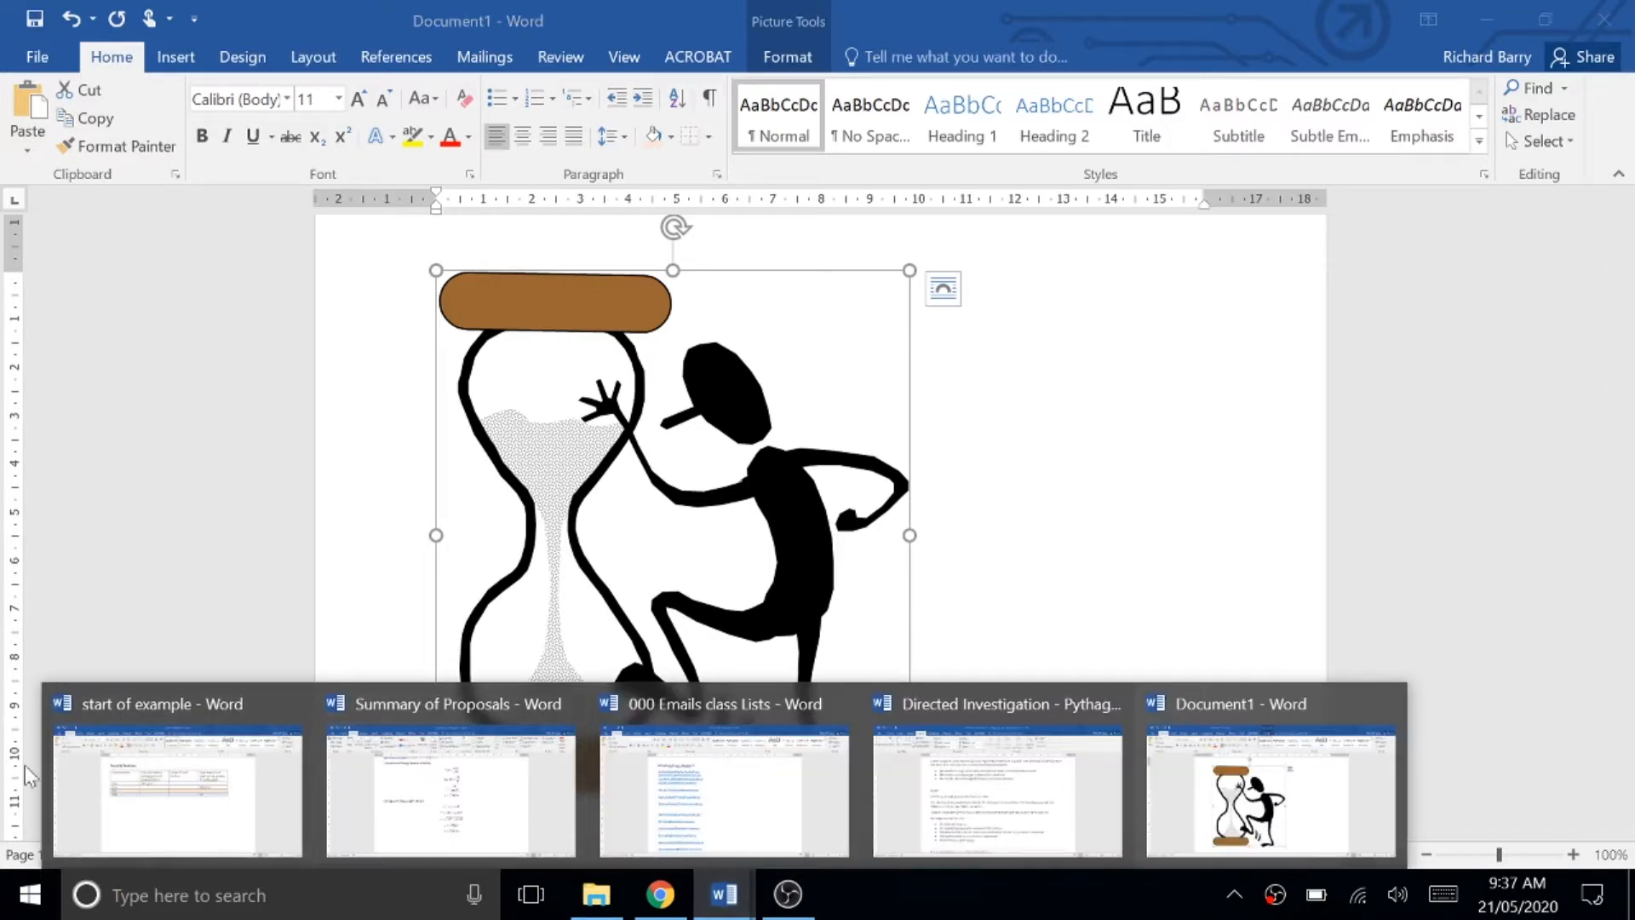
click(1016, 814)
scroll(982, 681, up, 10)
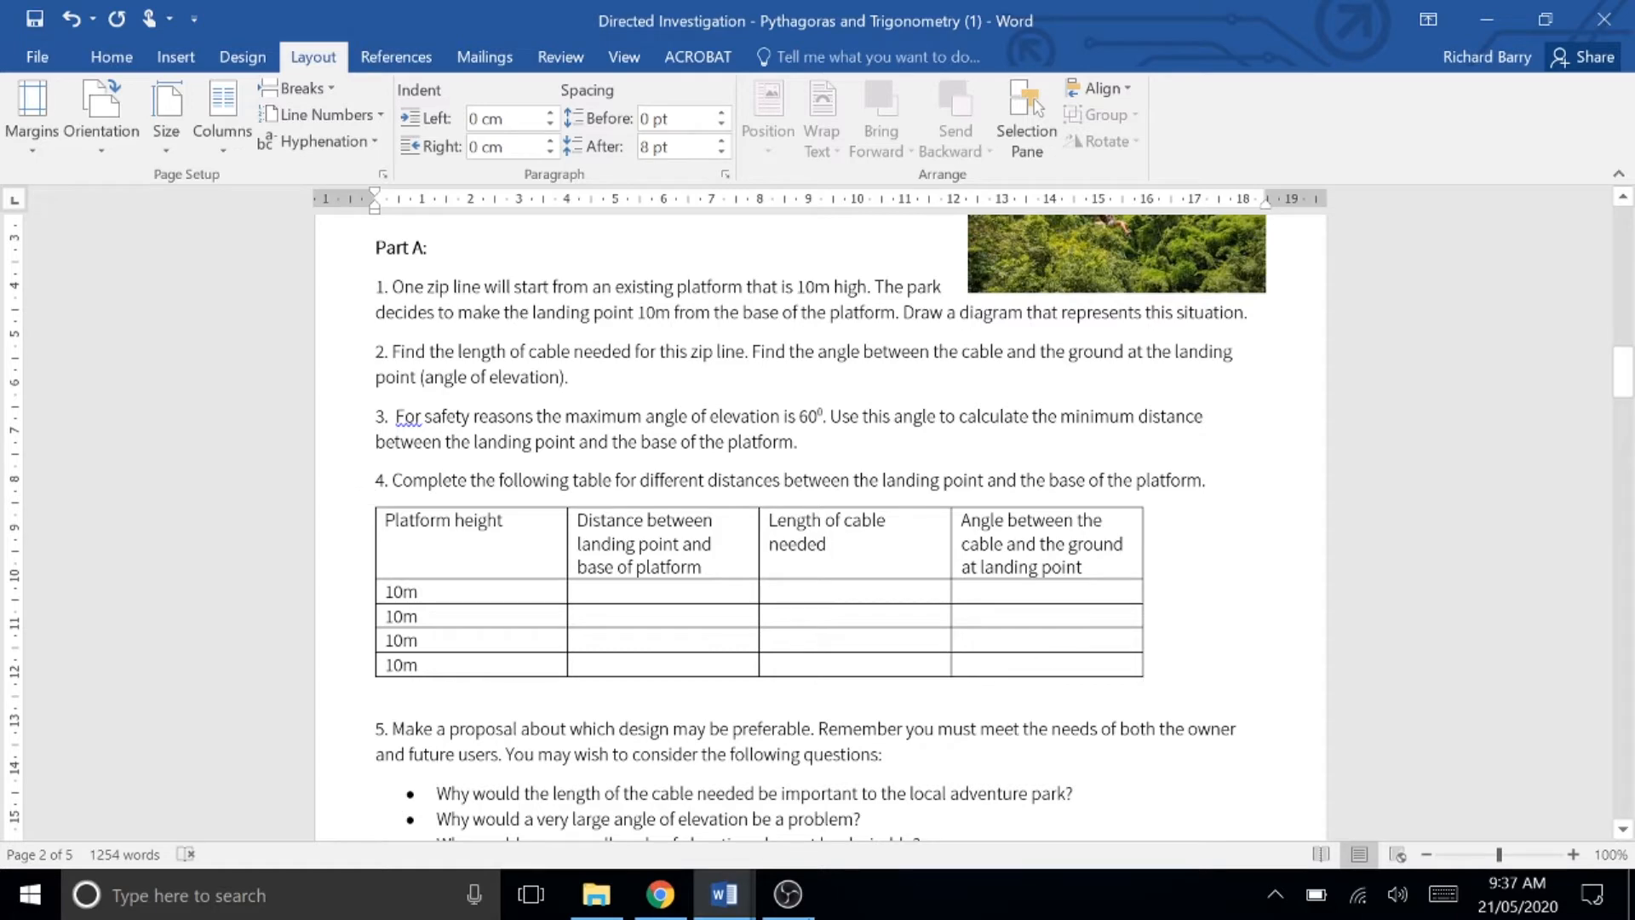
Step: Switch to the 'start of example' document, add a blank line below the results table, and set the last row's angle to 25°
mouse_move(718, 901)
click(262, 809)
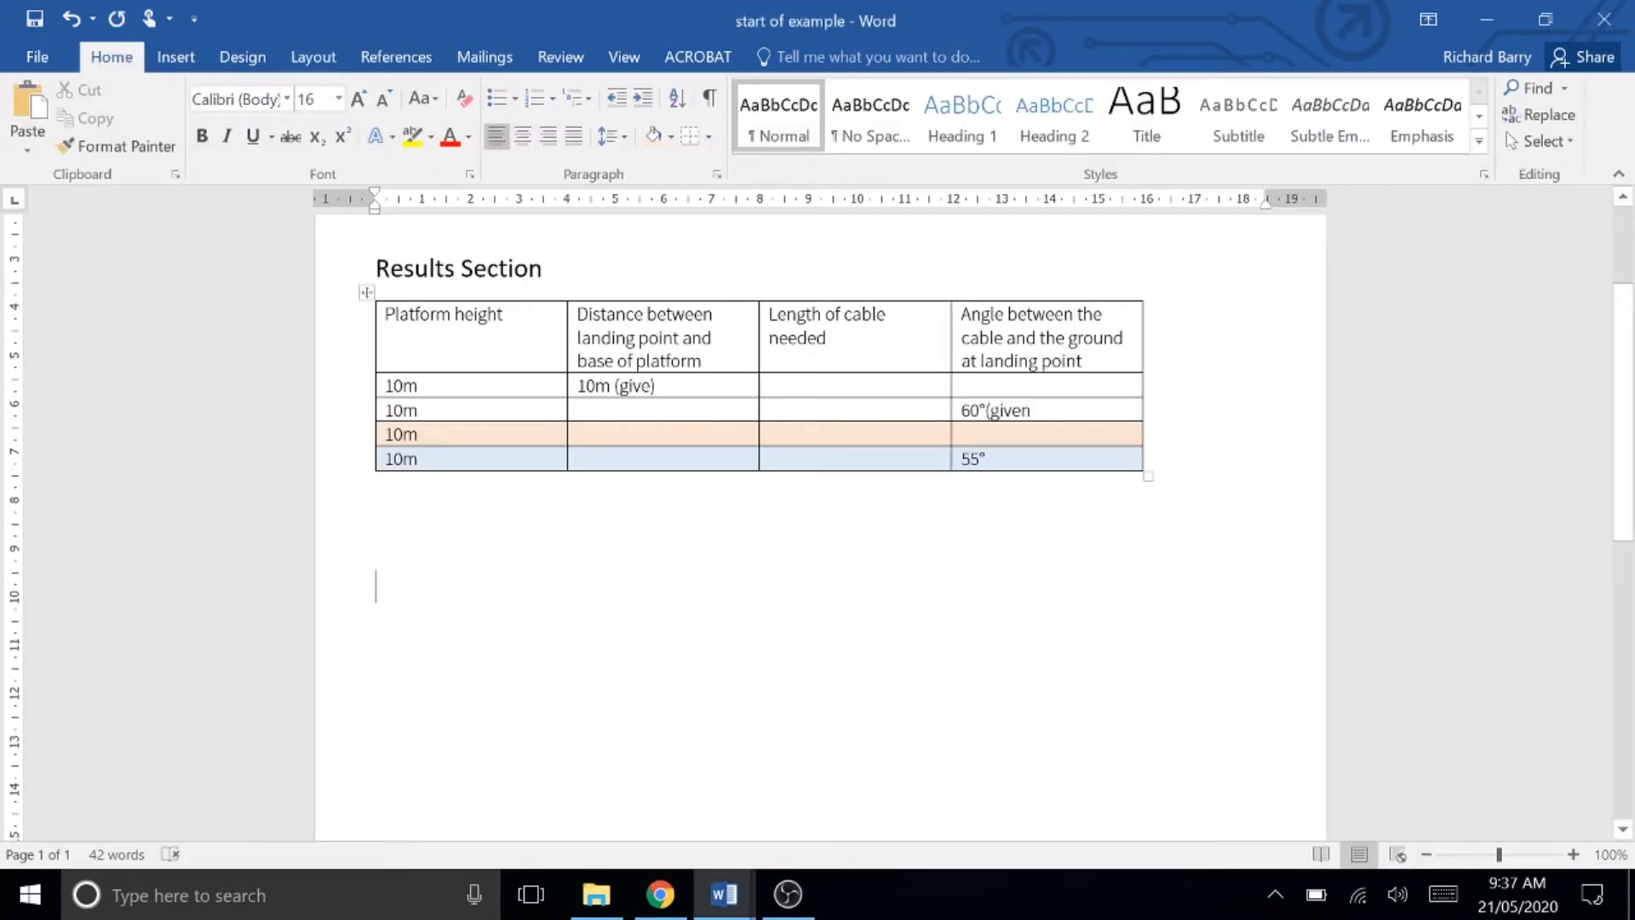
click(378, 488)
key(Return)
drag(970, 459, 957, 460)
text(2)
Step: Write the heading "Angle of elevation of 25" below the results table
click(651, 532)
text(A)
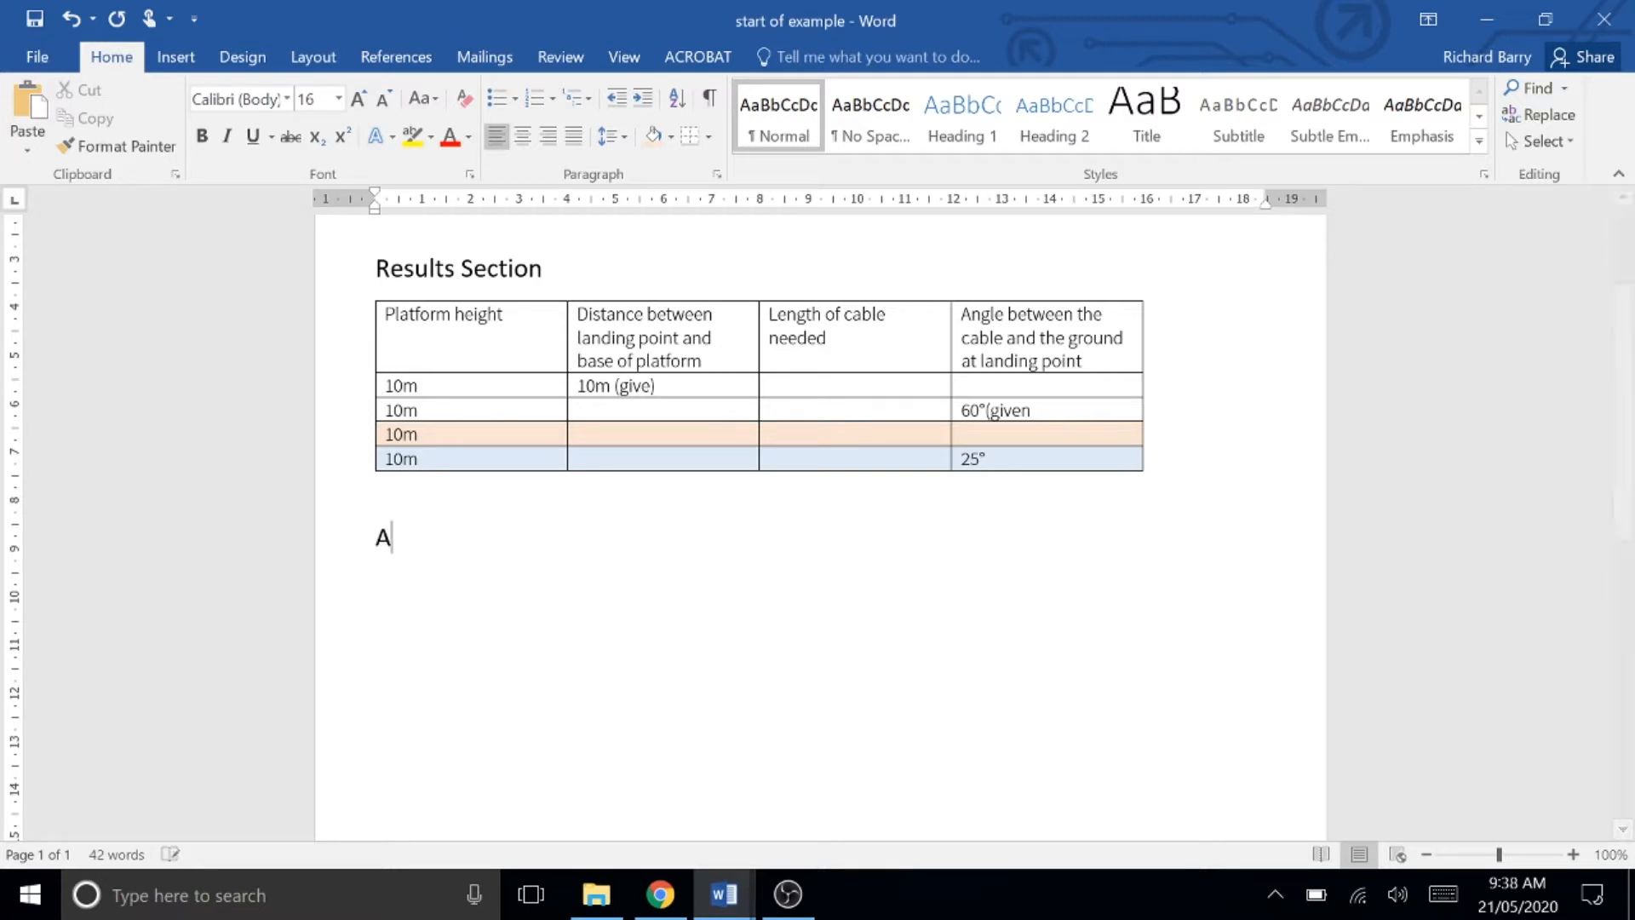
text(ngle of elav)
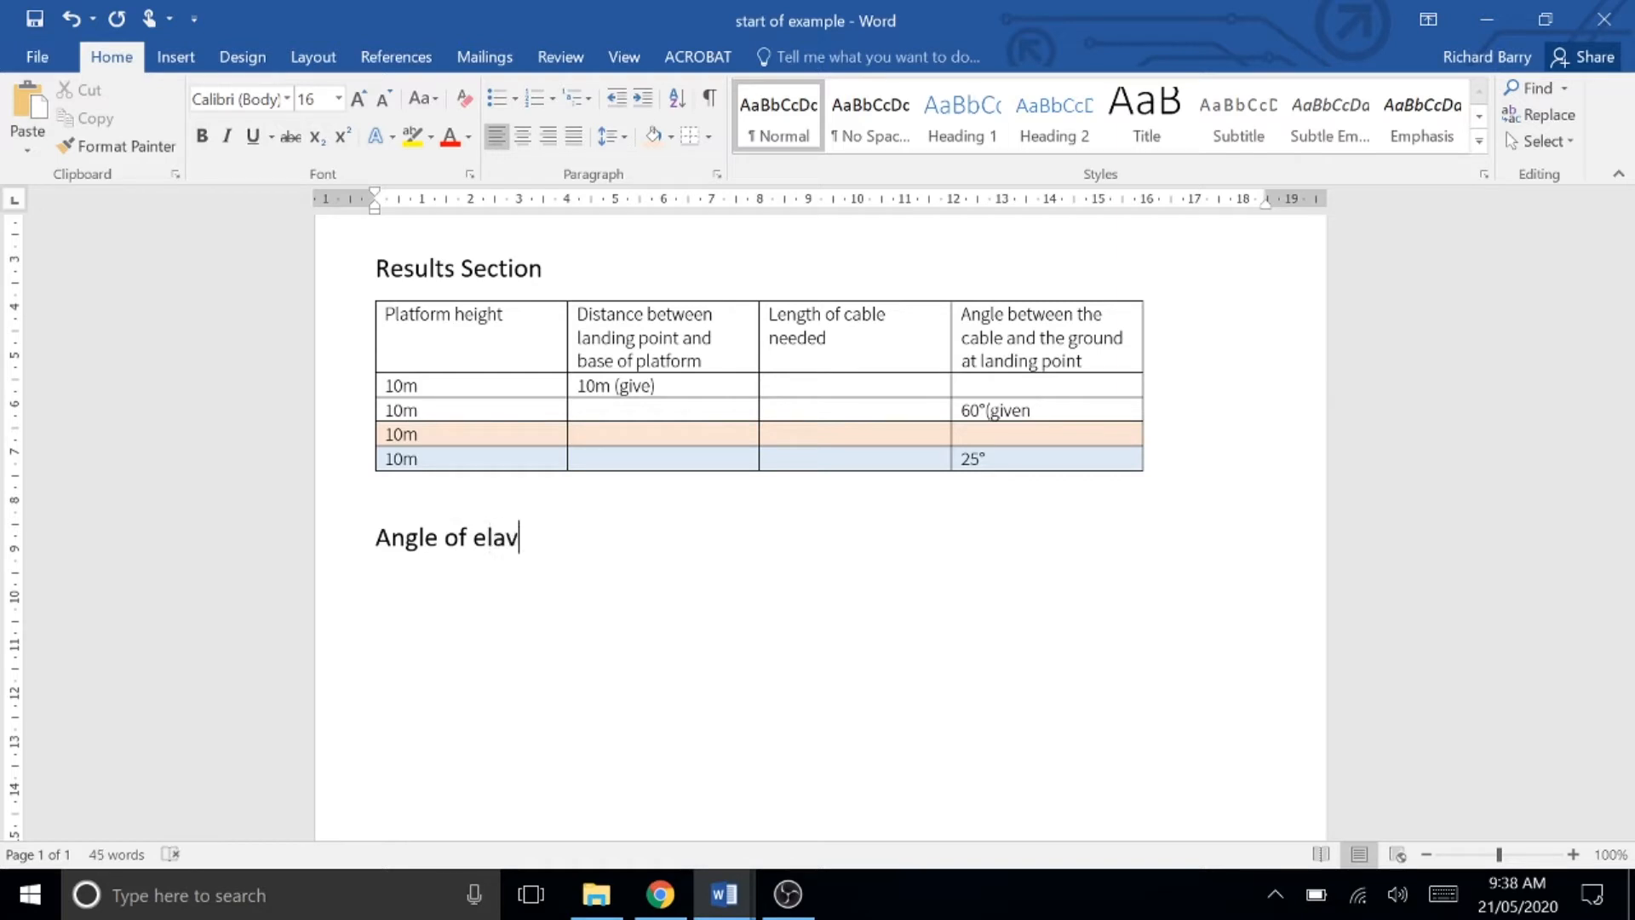
key(BackSpace)
key(BackSpace)
text(evation of 25)
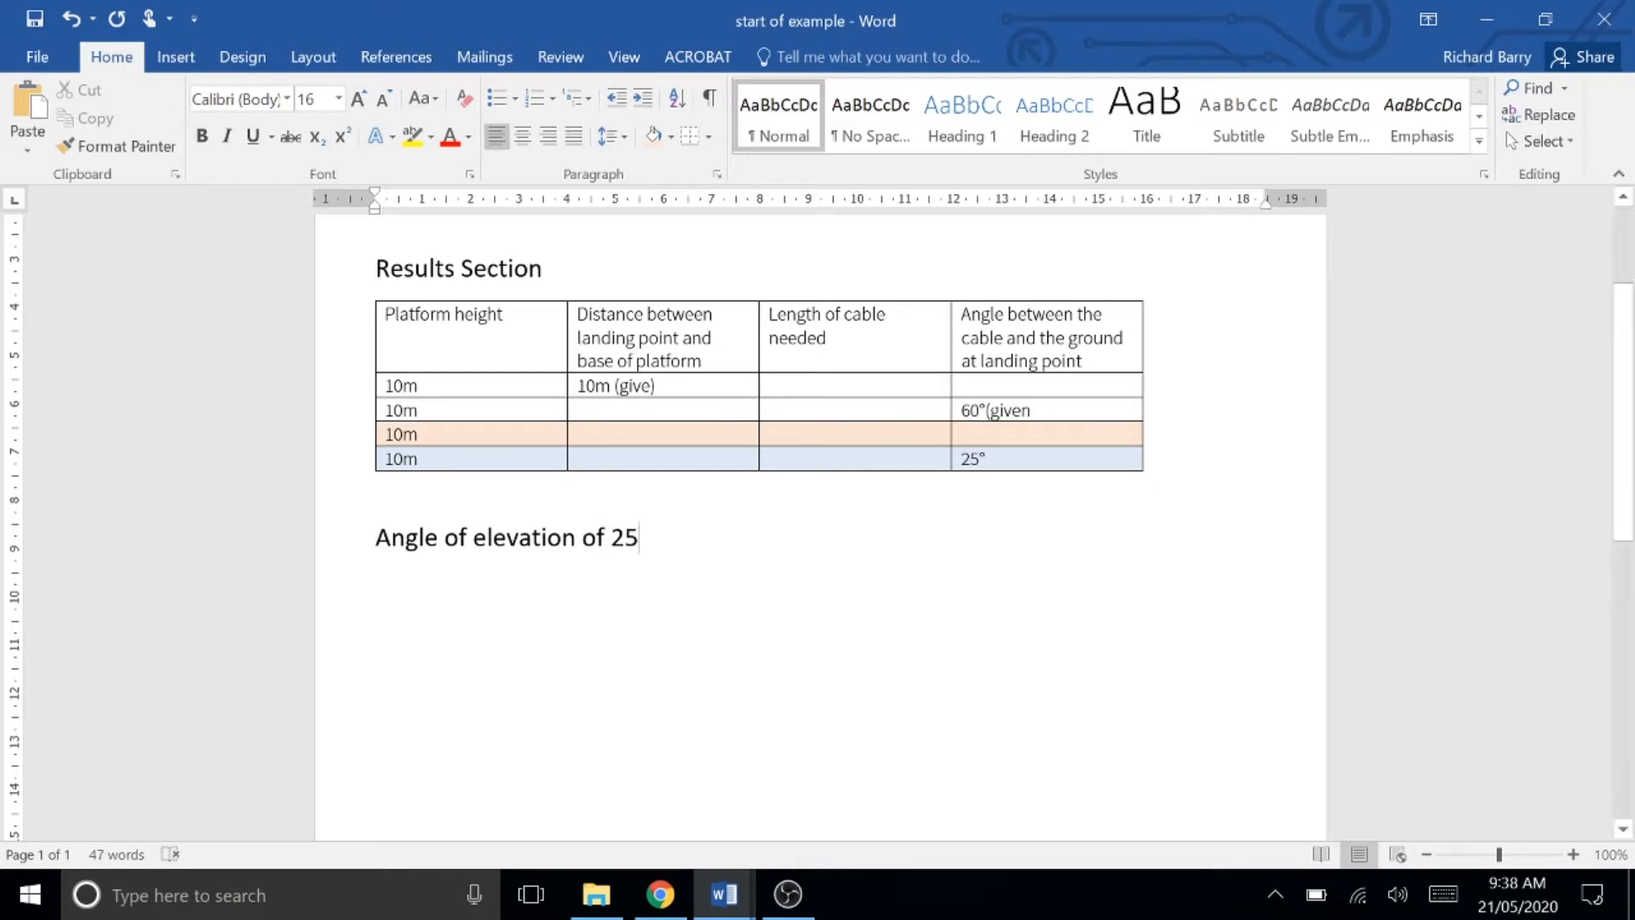
Step: Insert a degree sign after 25 in the heading using the Symbol dialog
click(167, 71)
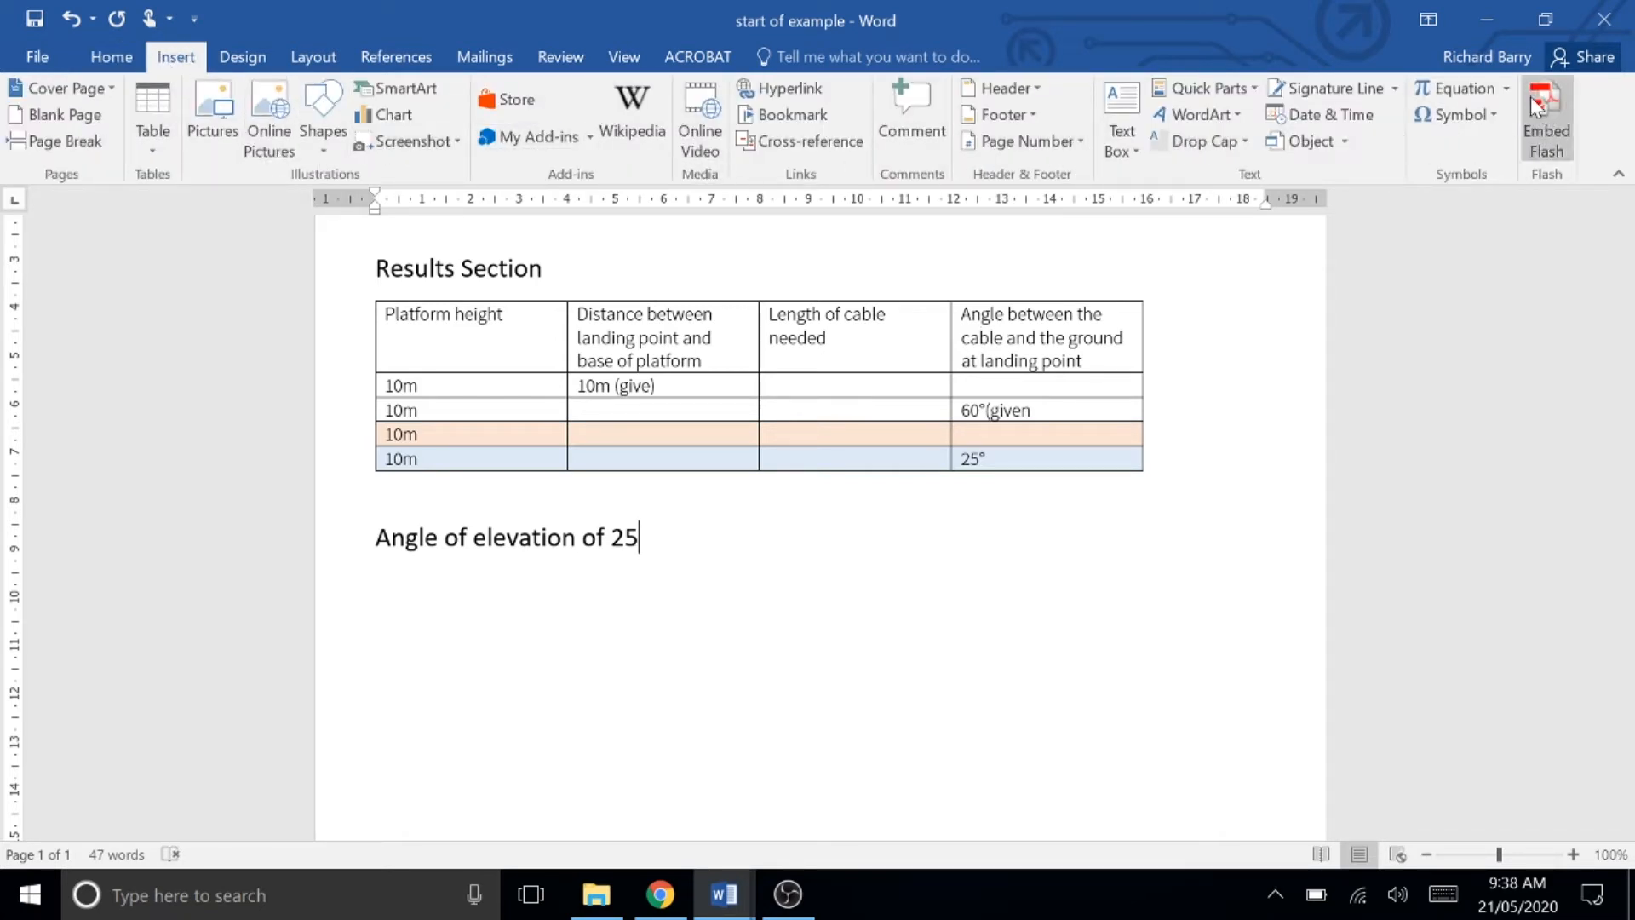
click(1455, 114)
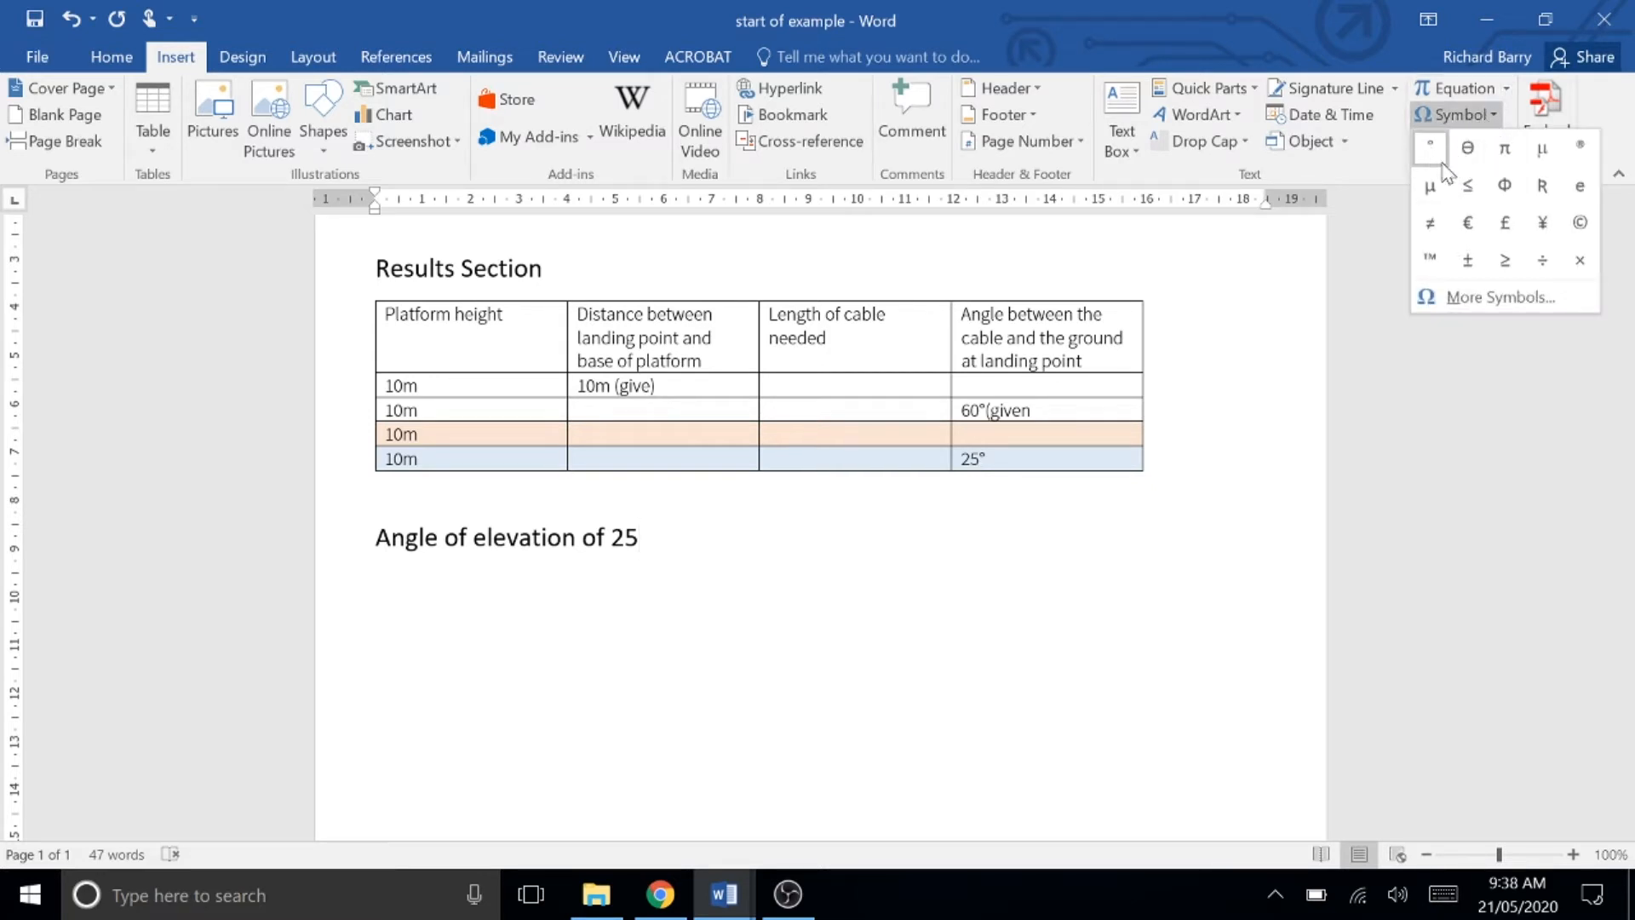
click(1499, 297)
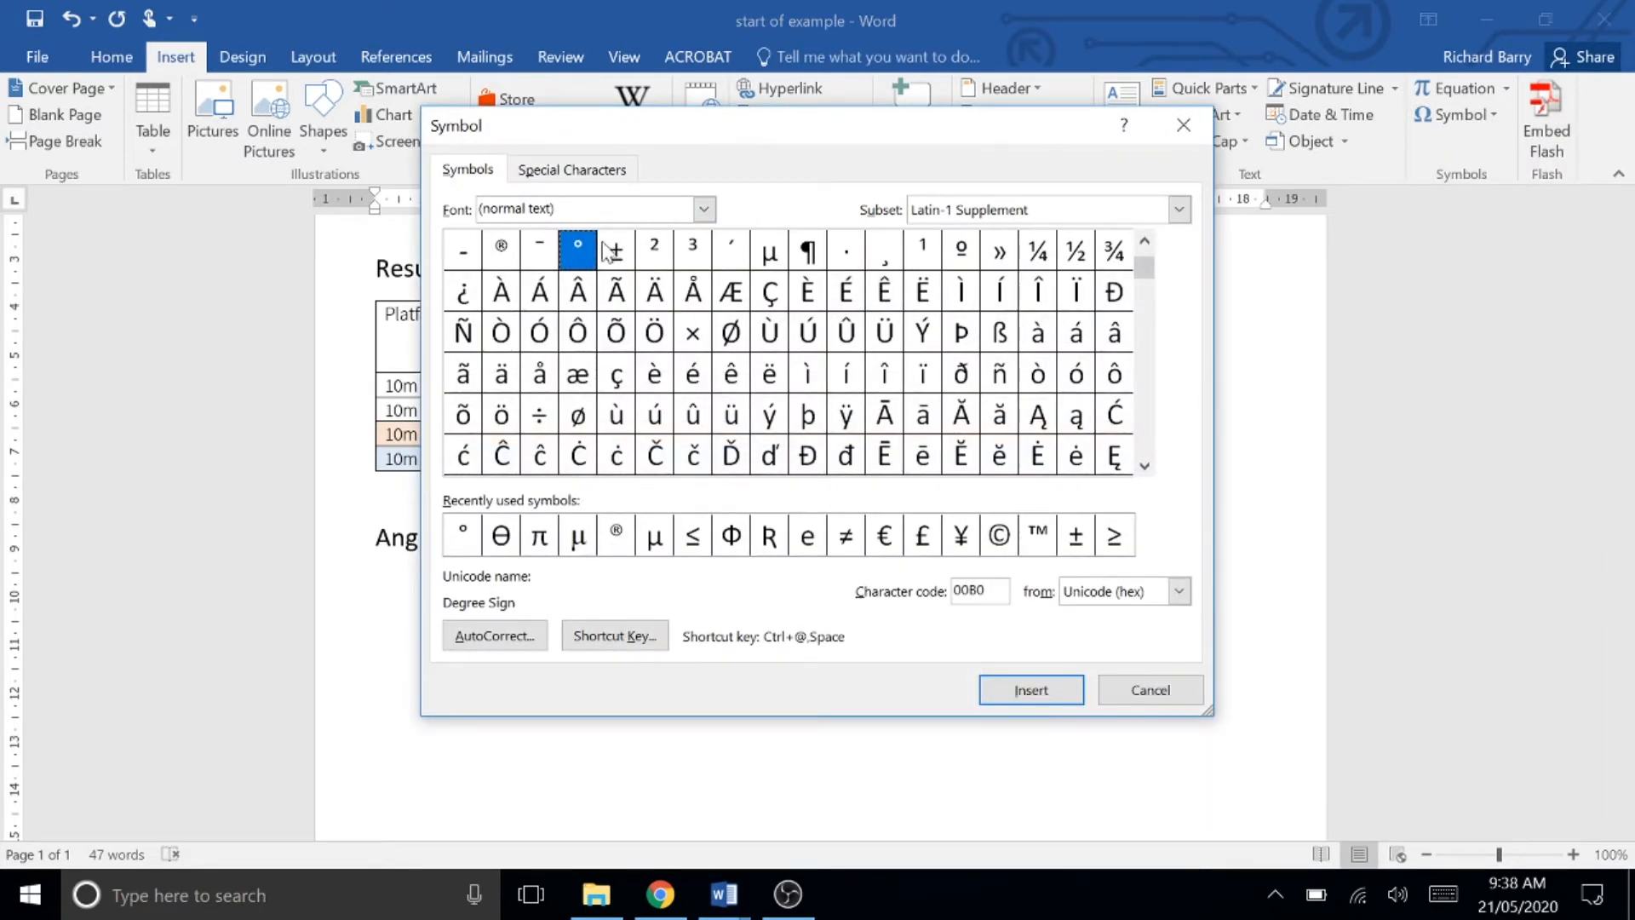
click(1018, 696)
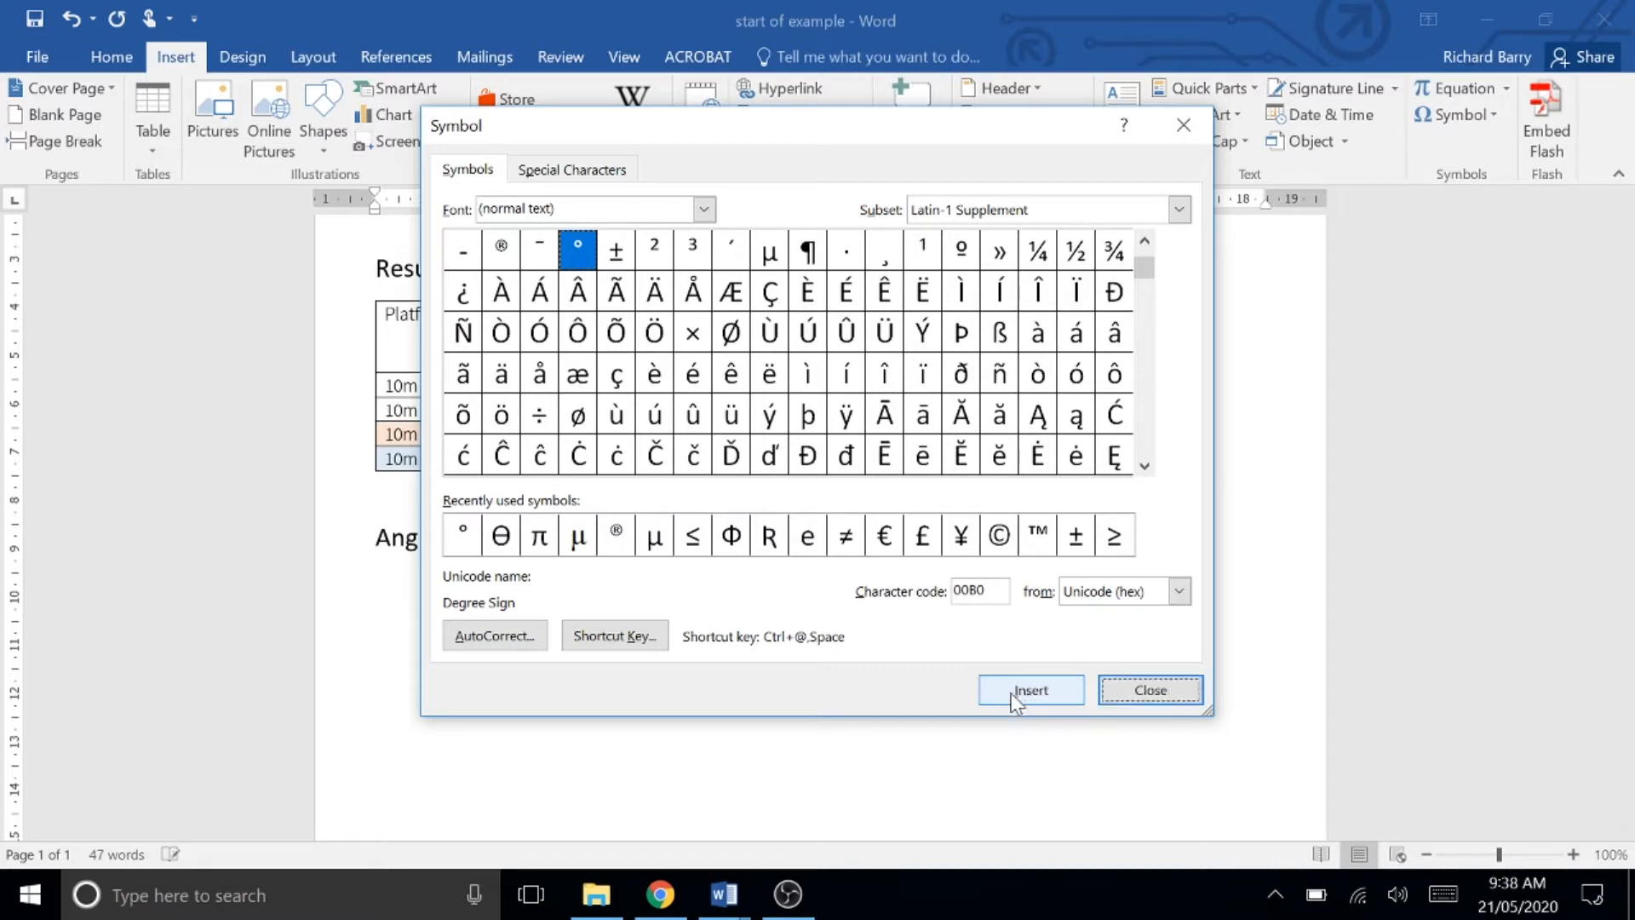
click(1145, 689)
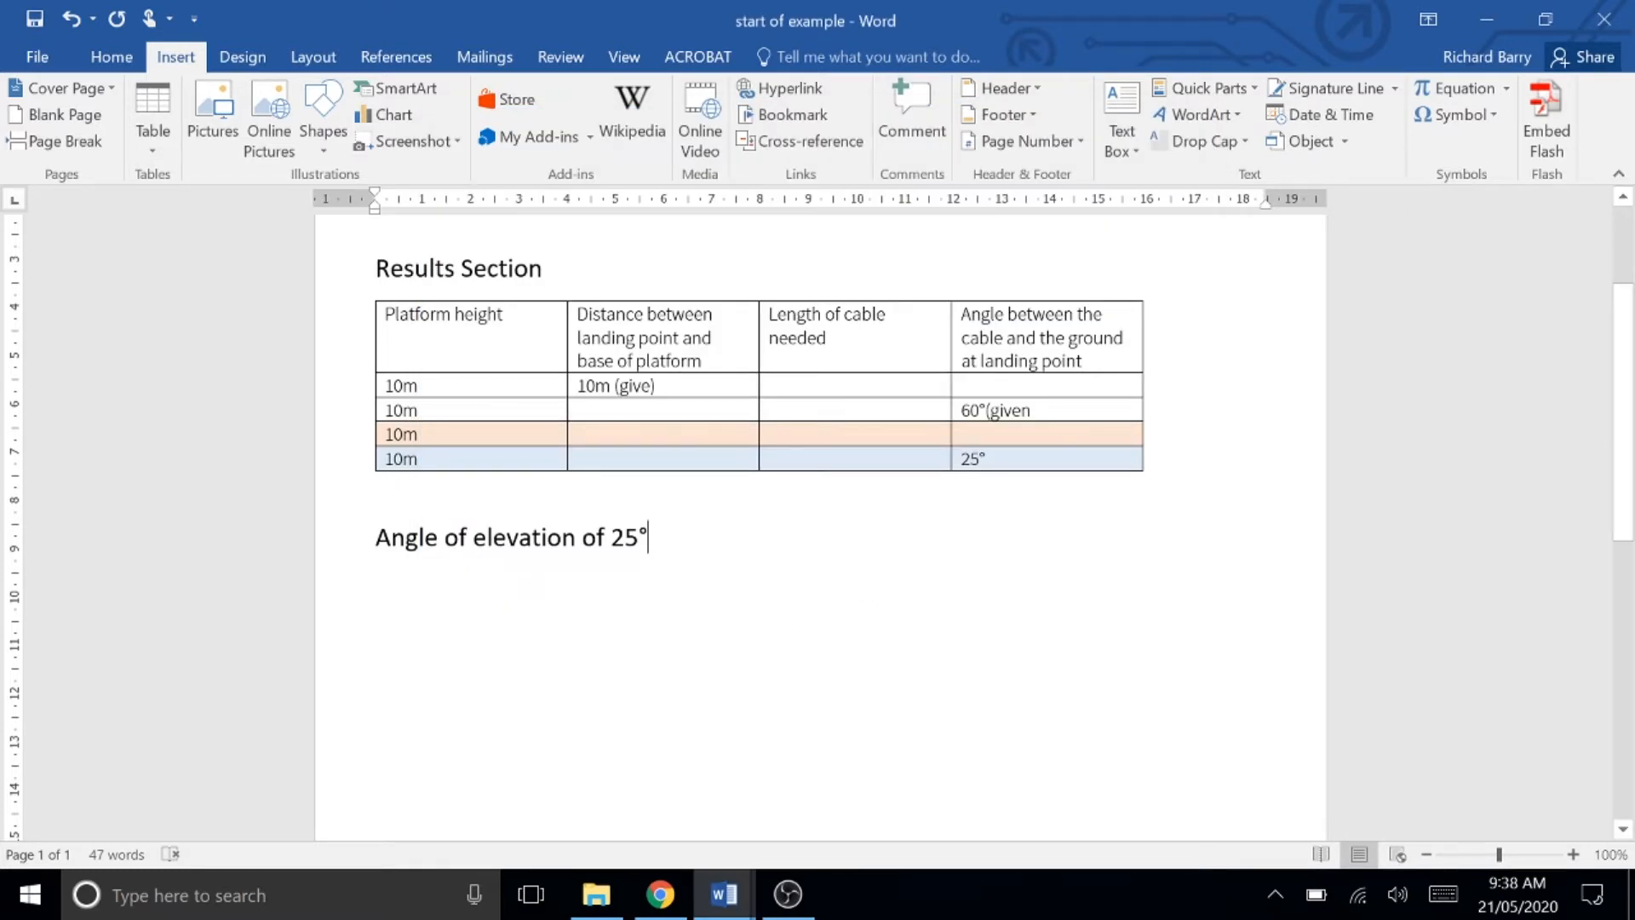
Step: Add several blank lines below the heading and place the cursor on the second empty line
key(Return)
key(Return)
key(Return)
key(Return)
key(Return)
key(Return)
click(126, 58)
click(709, 98)
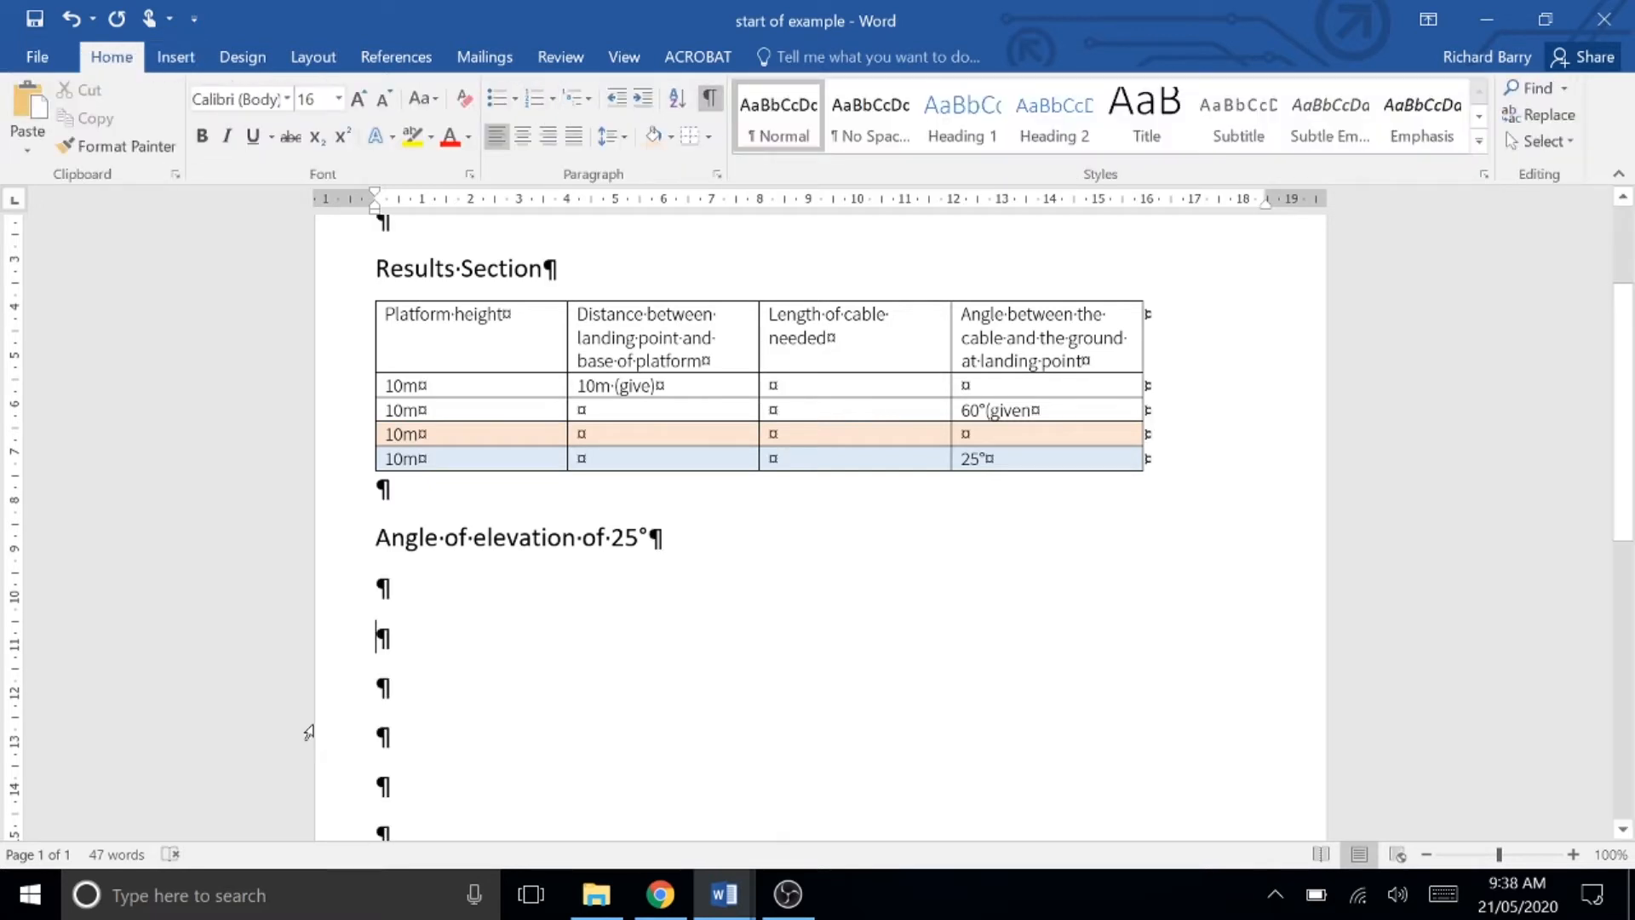
click(351, 637)
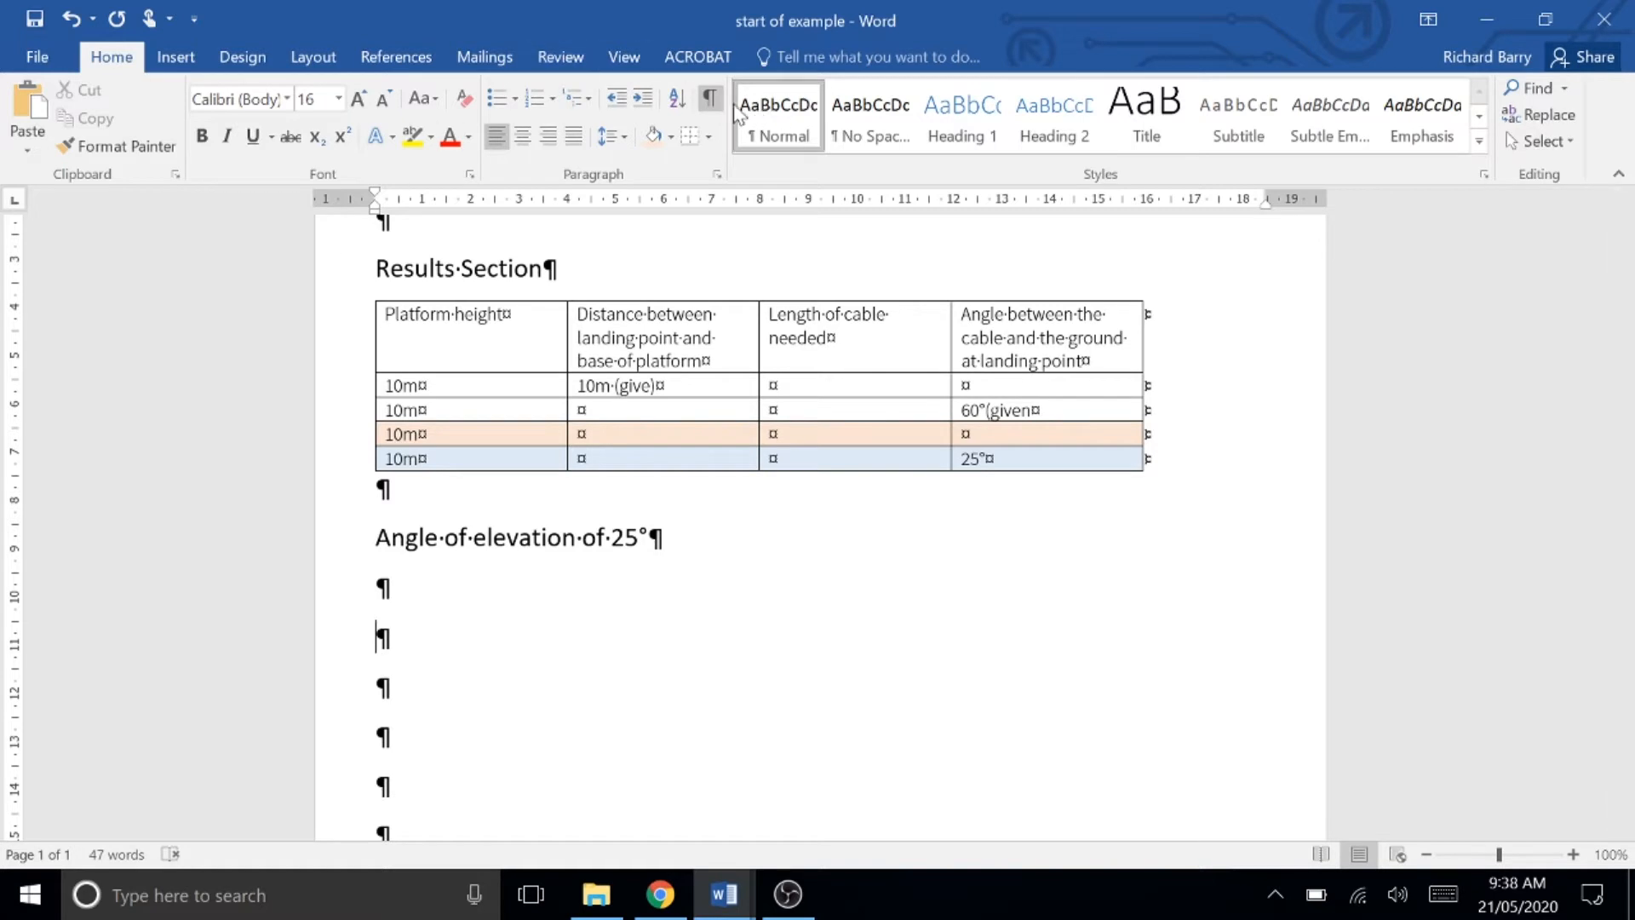
click(709, 98)
Step: Draw a right triangle about 3.9 cm high and 14.3 cm wide below the heading
click(173, 58)
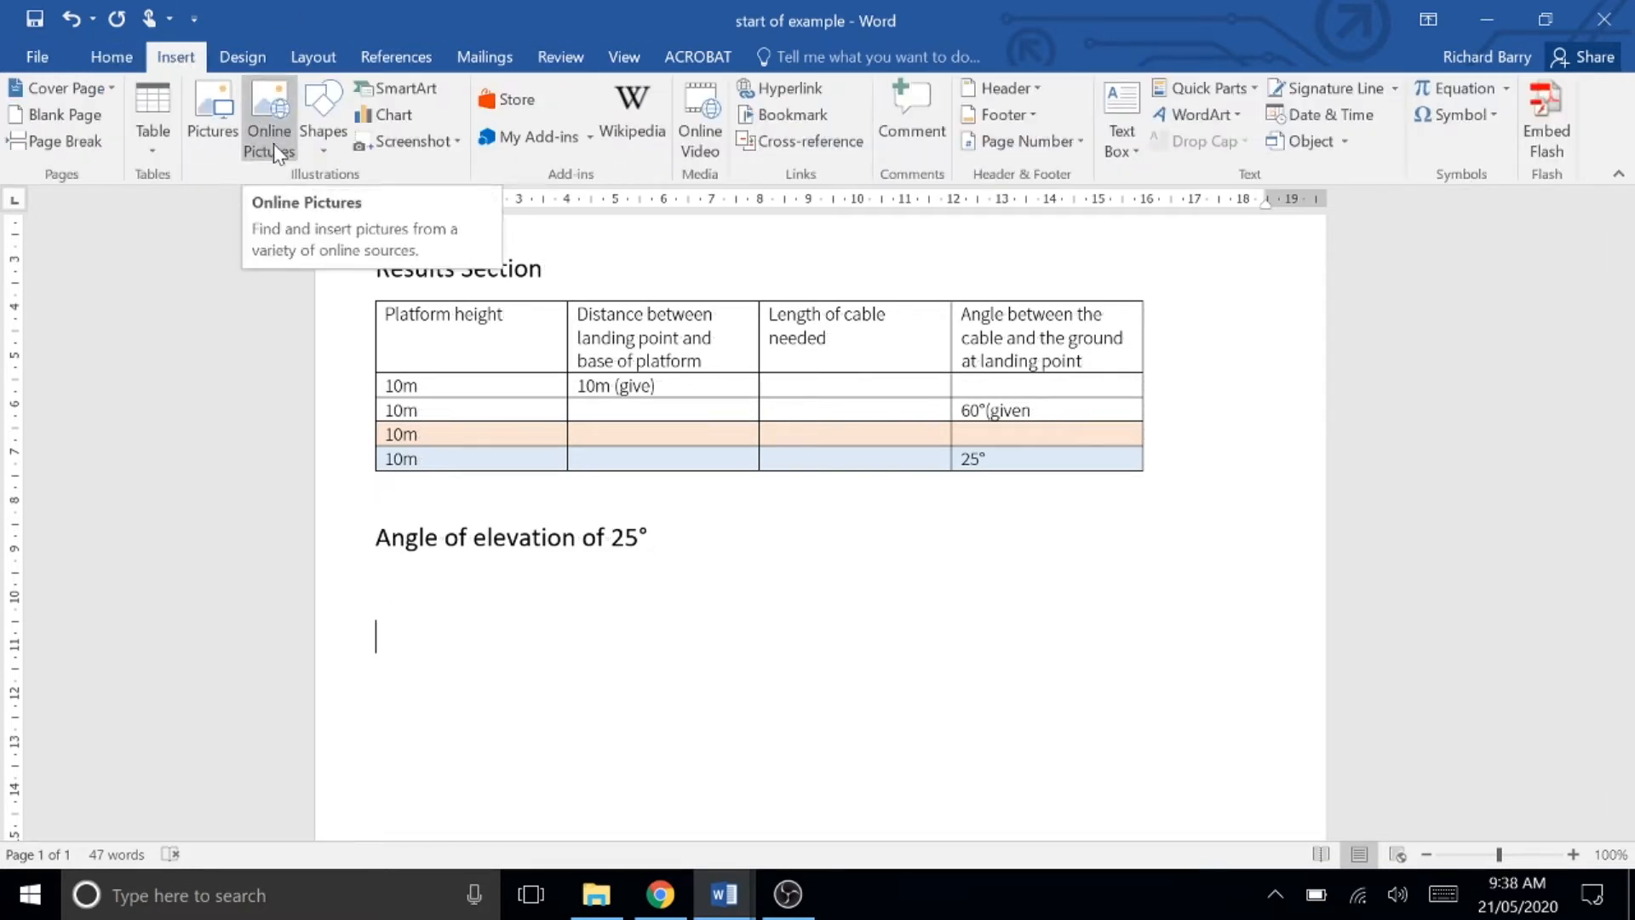
click(329, 143)
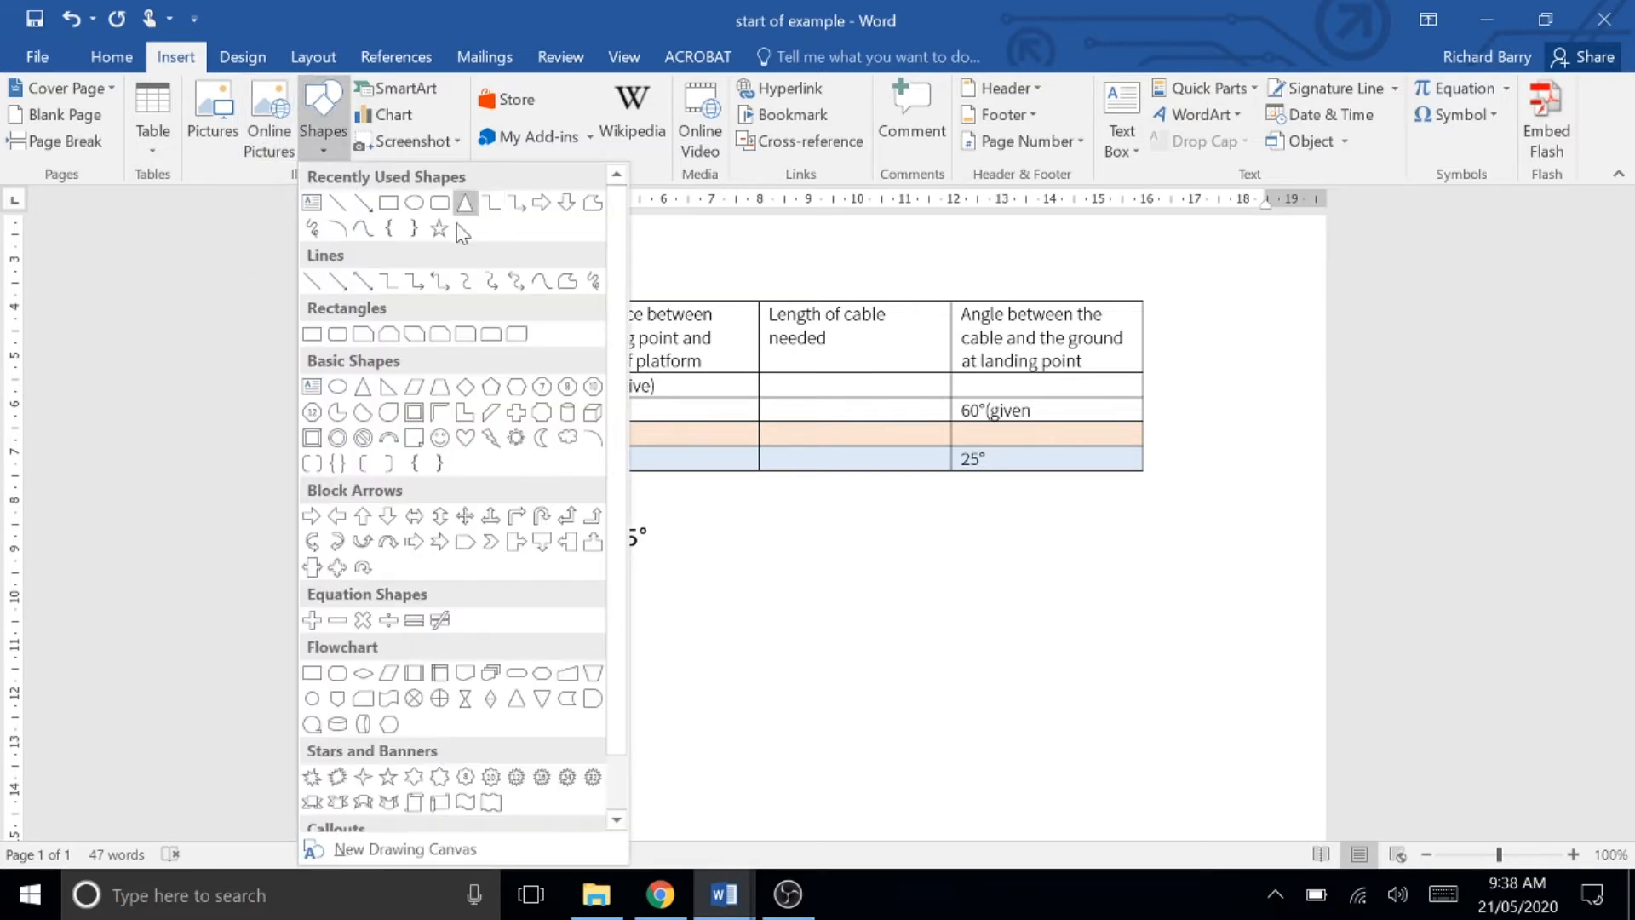
click(387, 388)
drag(389, 591, 687, 782)
drag(795, 807, 1078, 780)
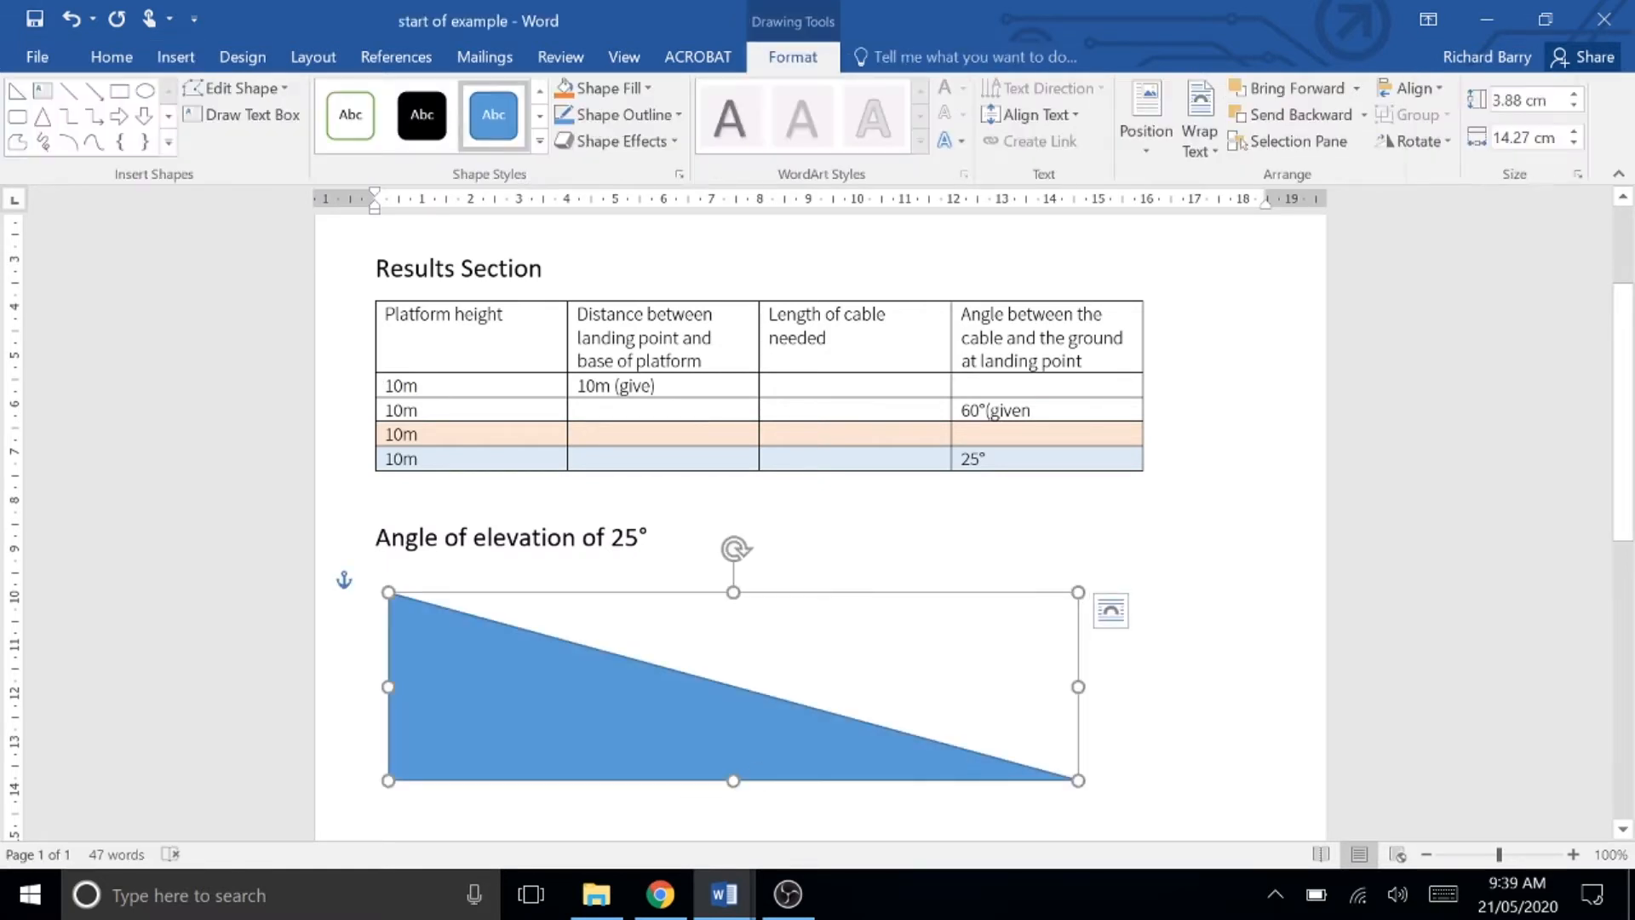
Step: Apply an outline-only shape style to the triangle
click(343, 124)
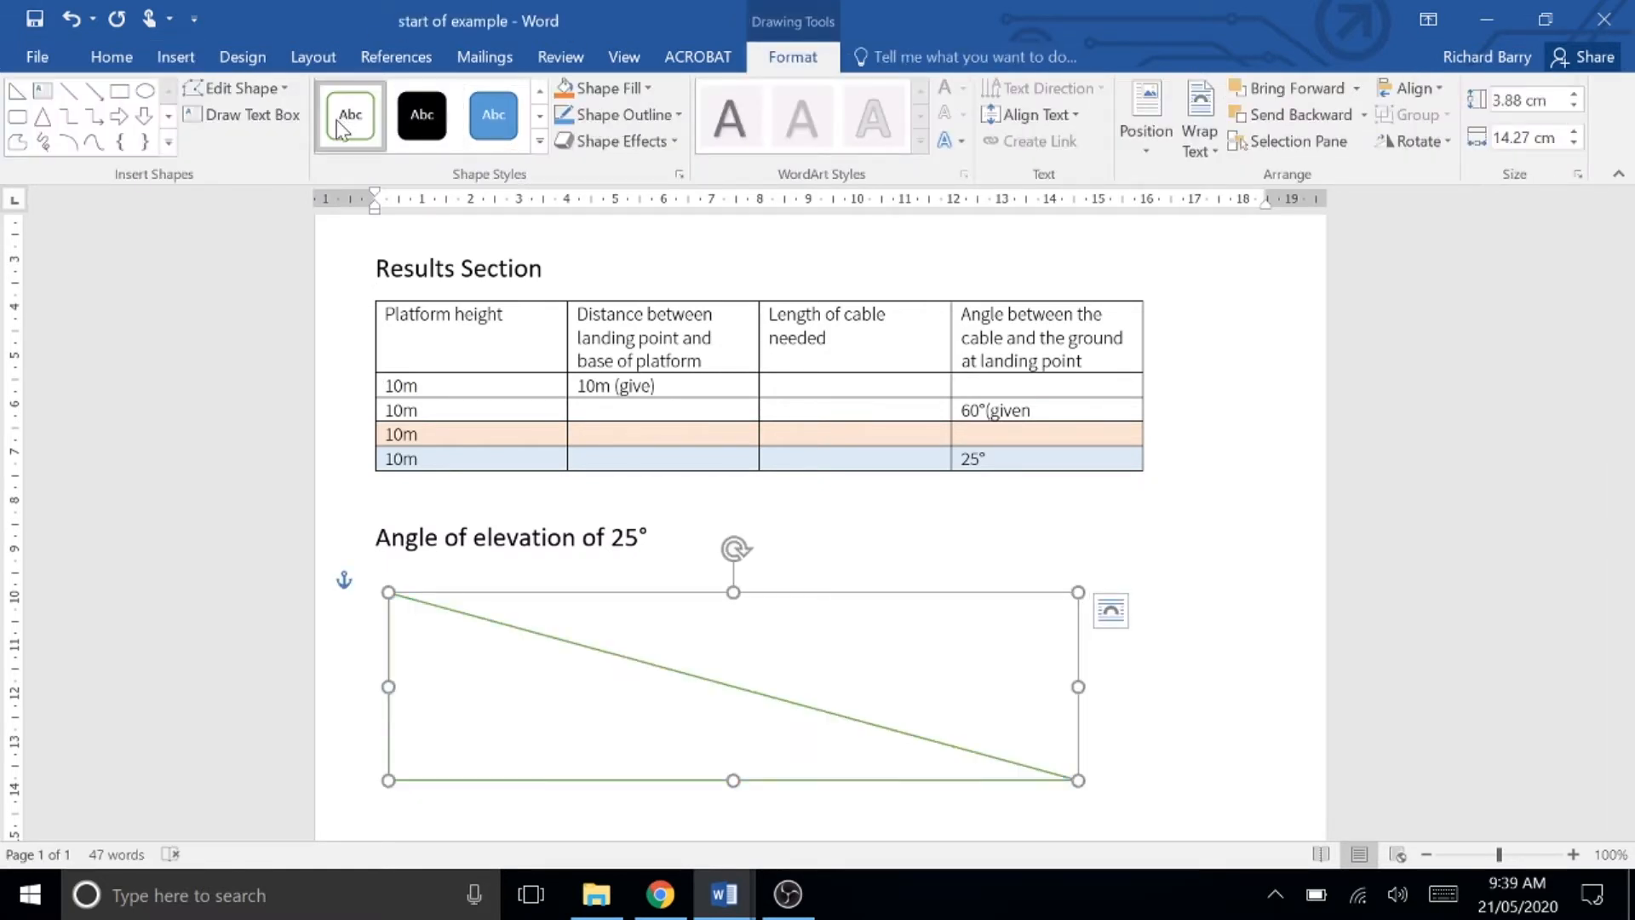
click(1101, 656)
click(547, 606)
scroll(550, 607, down, 1)
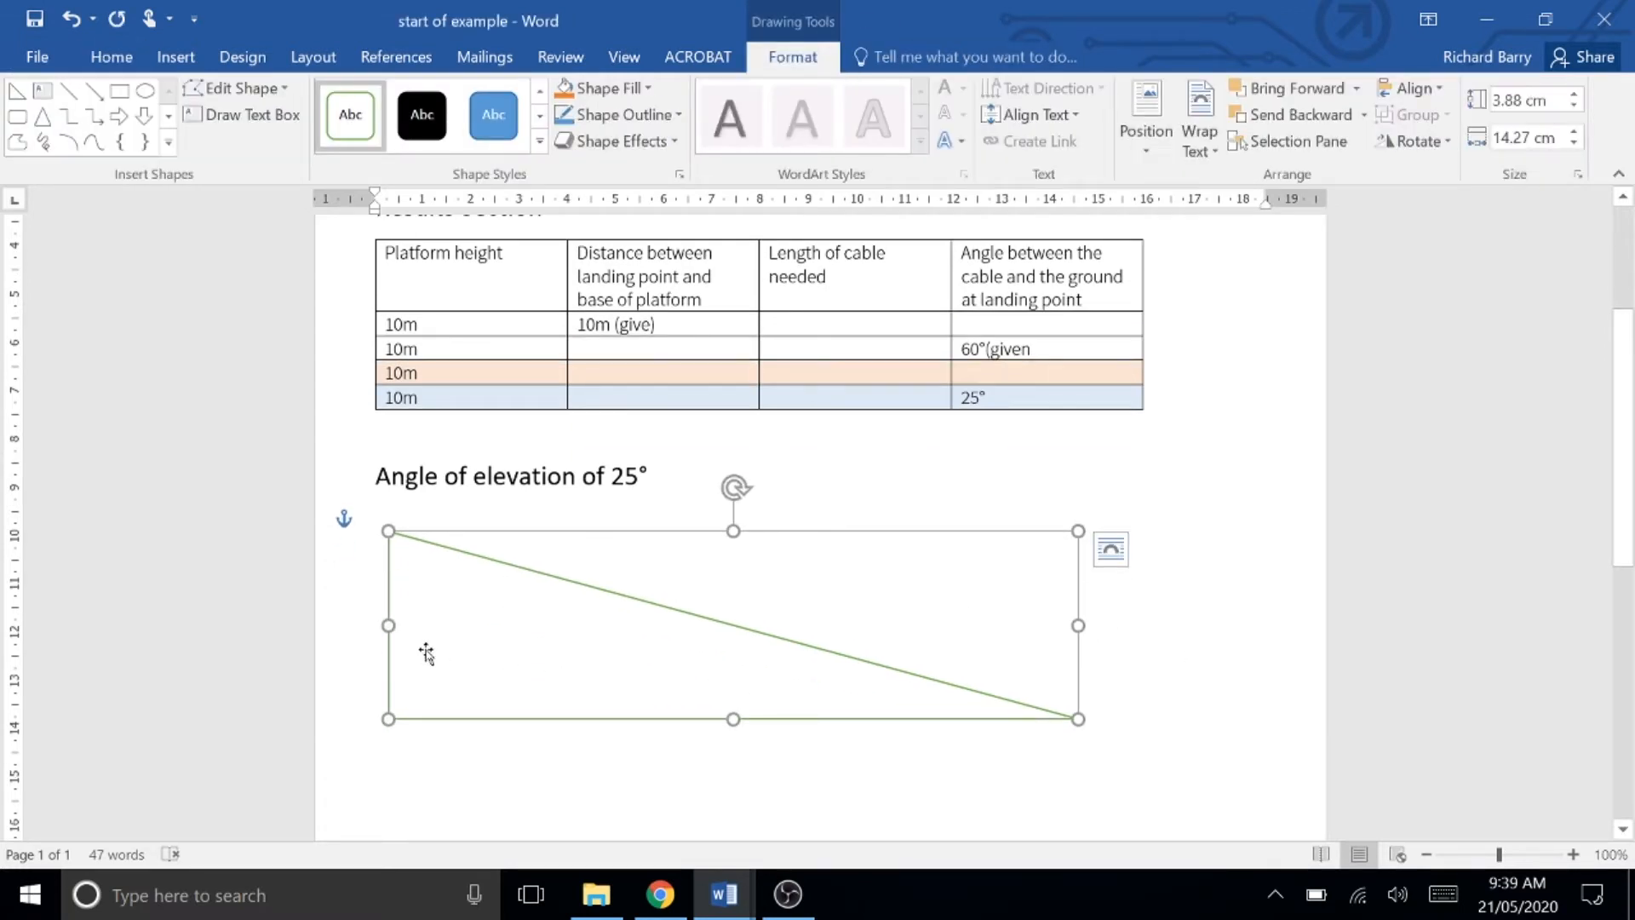
Step: Narrow the triangle to about 9.2 cm wide
drag(1075, 719, 832, 715)
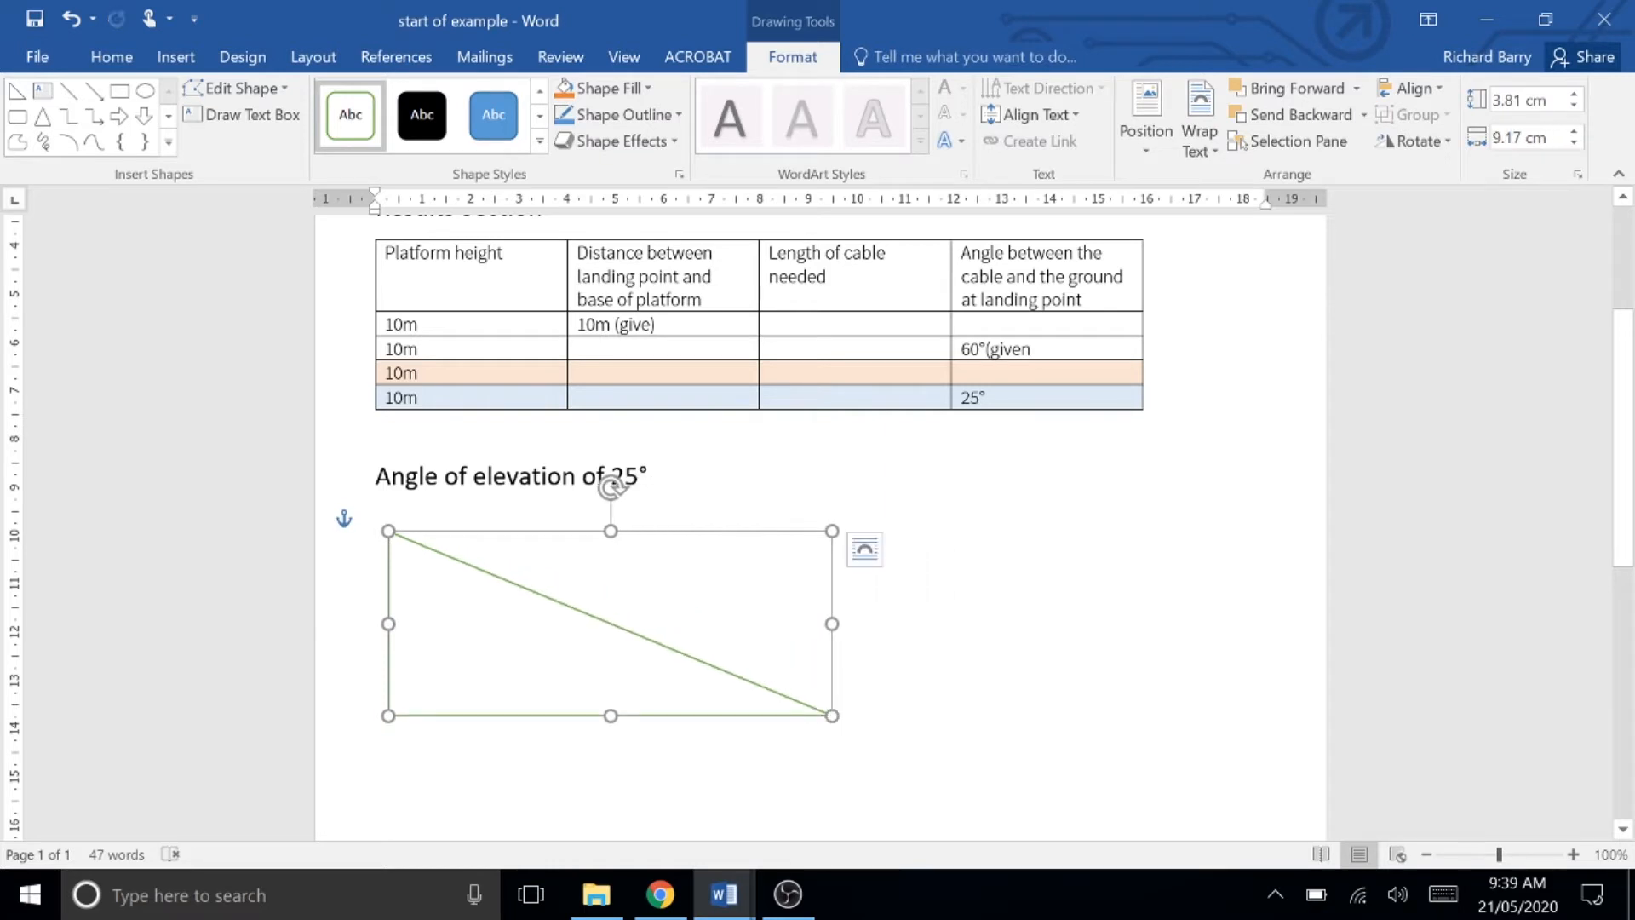
click(627, 656)
click(602, 653)
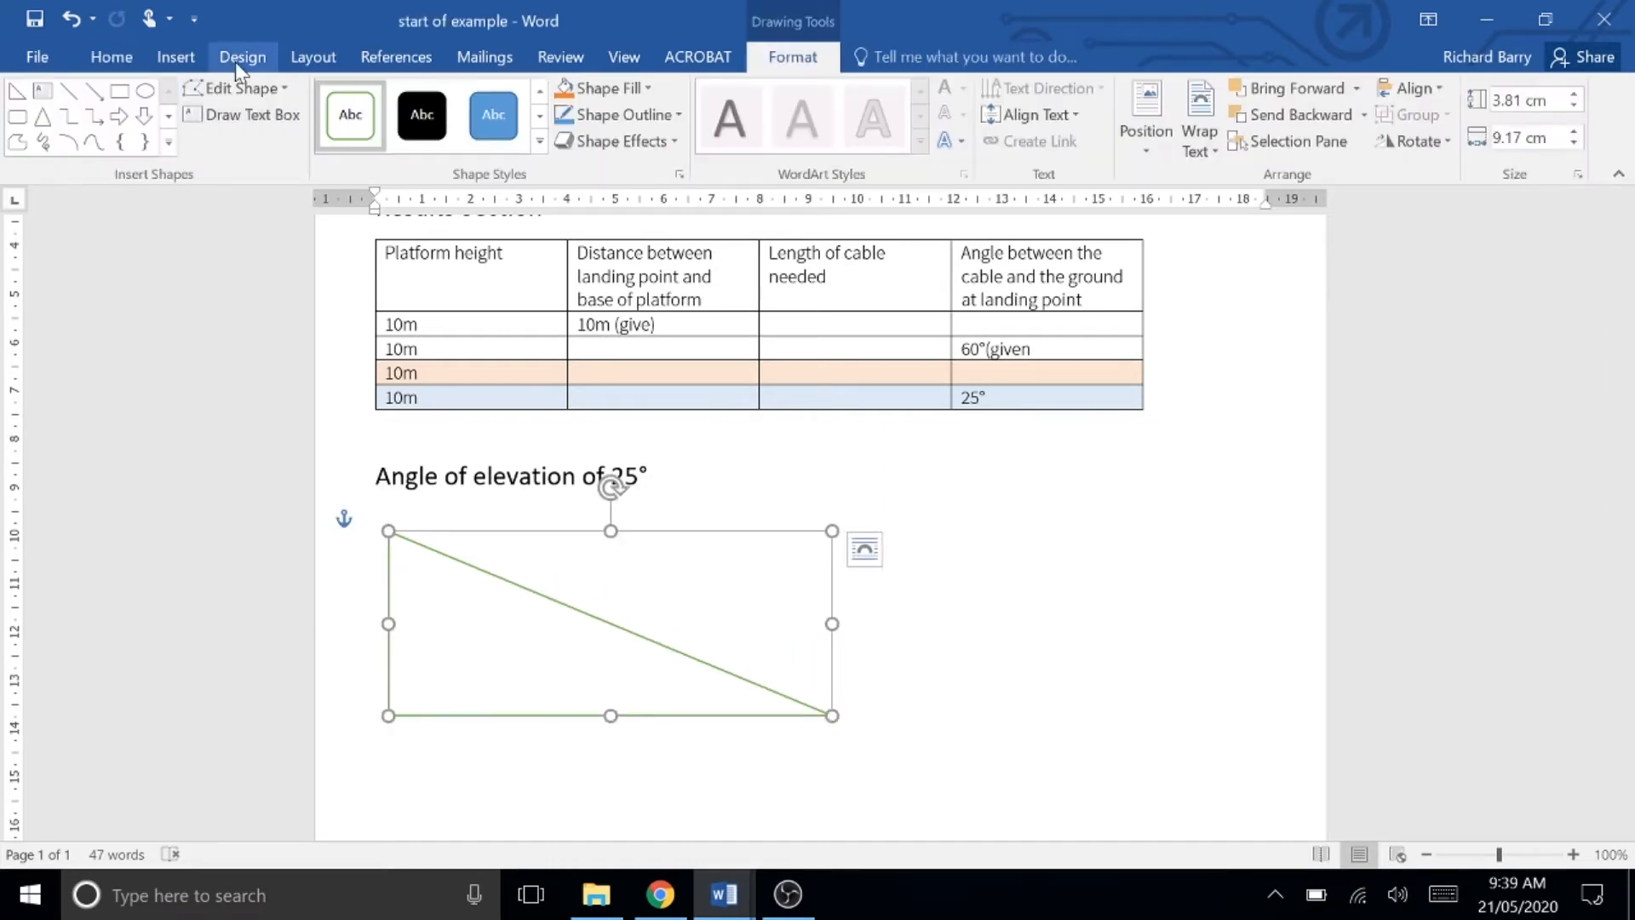
Step: Draw a small square about 0.55 by 0.58 cm in the triangle's right-angle corner
click(175, 56)
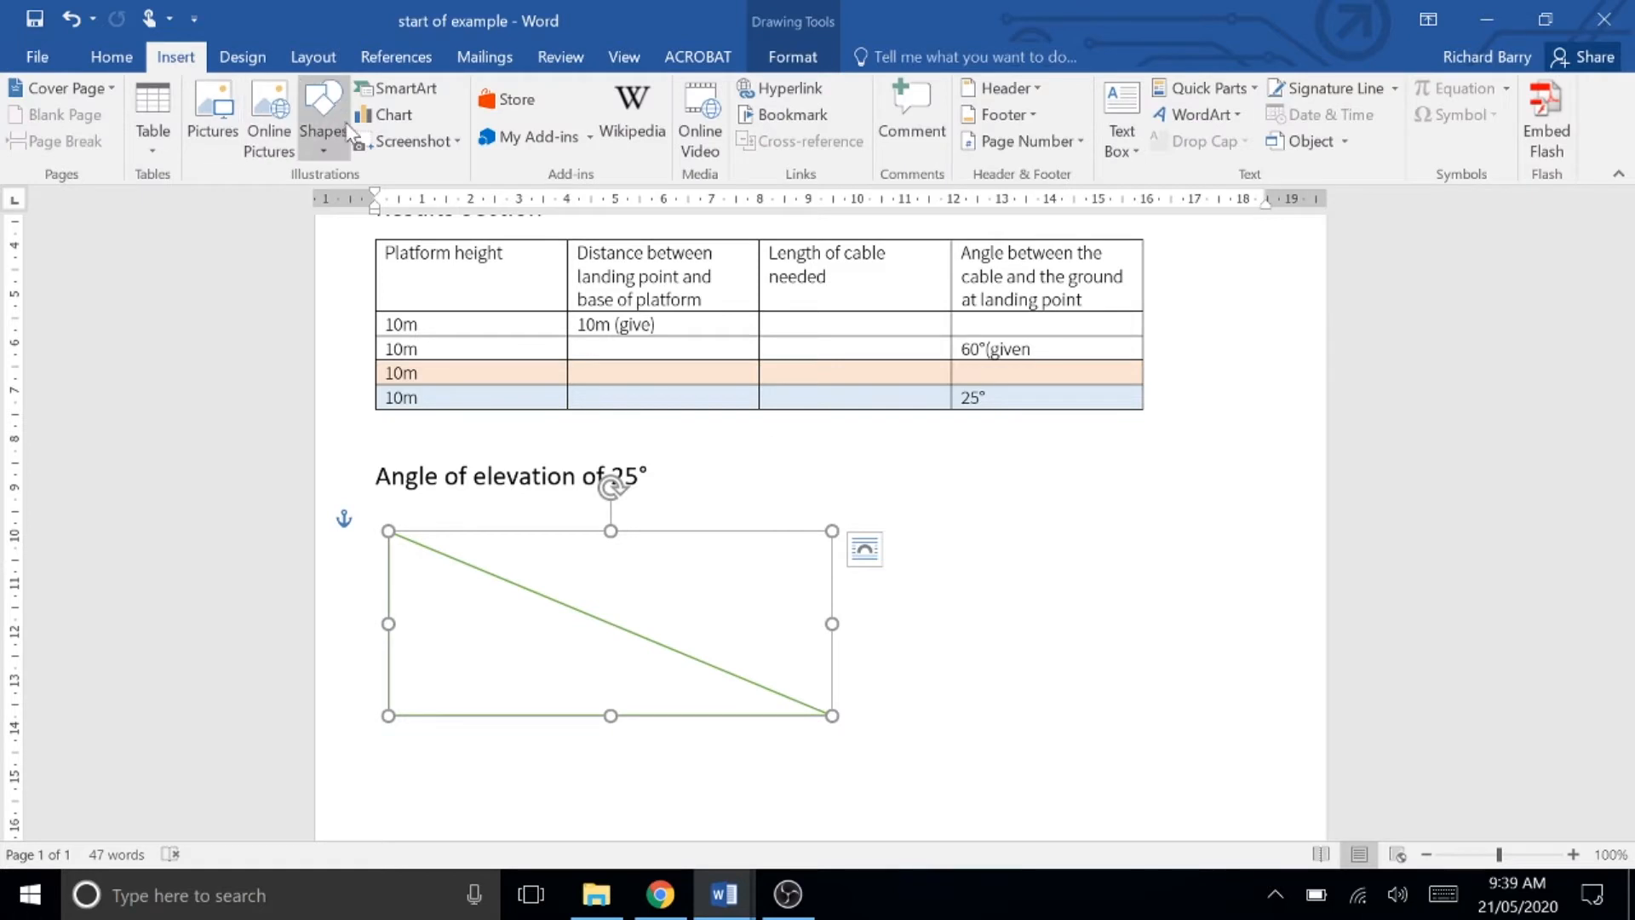
click(329, 136)
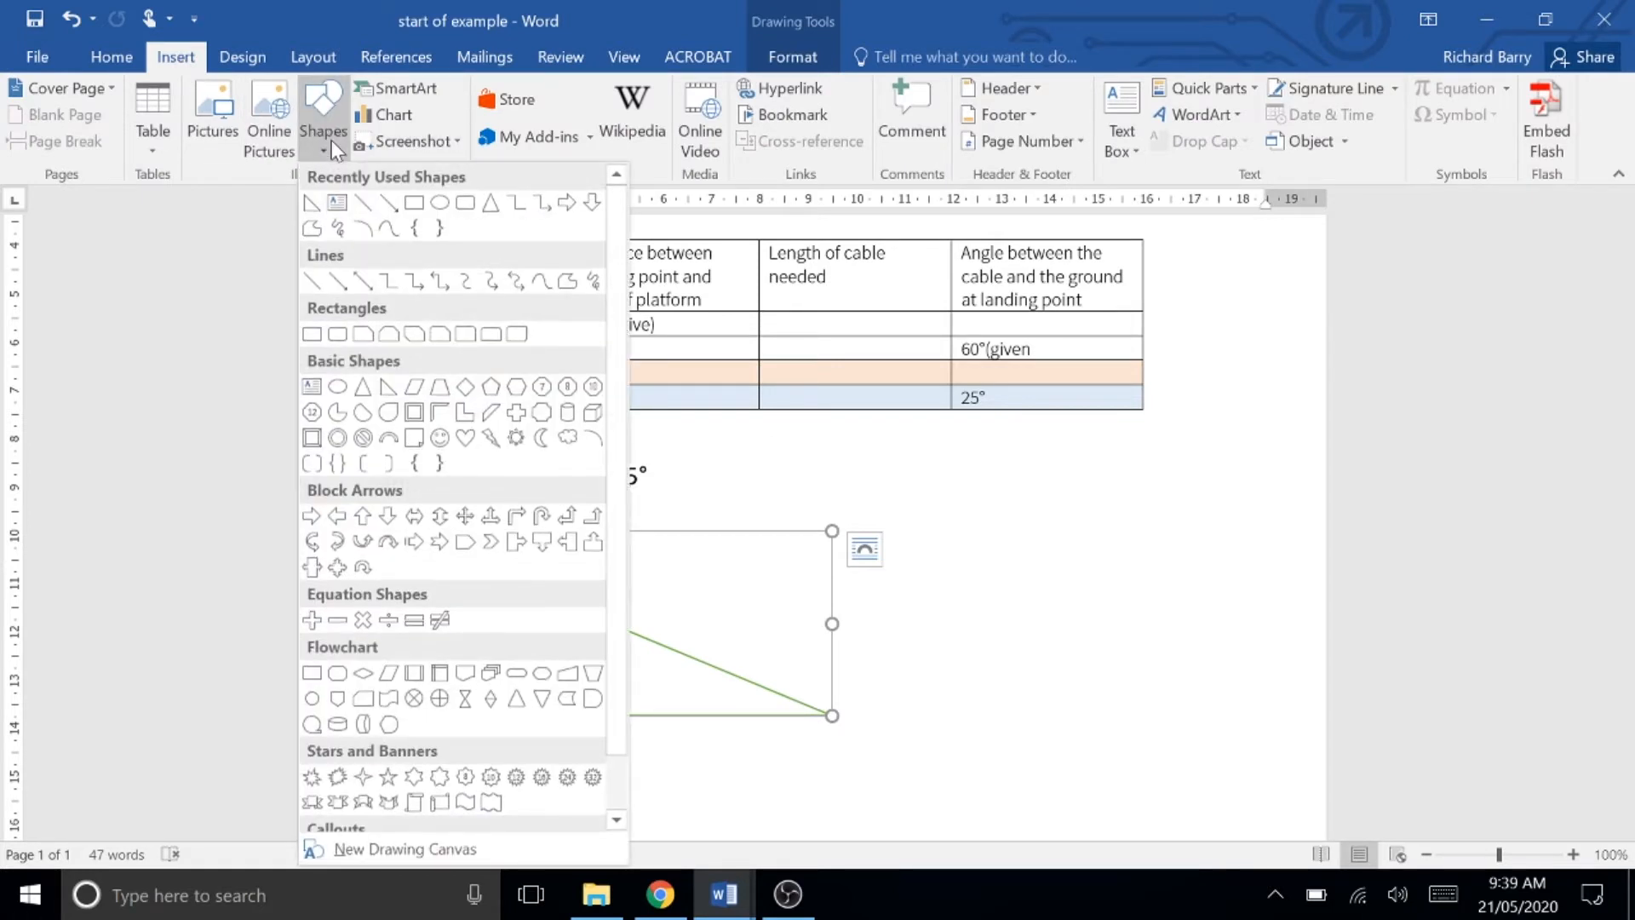
click(415, 204)
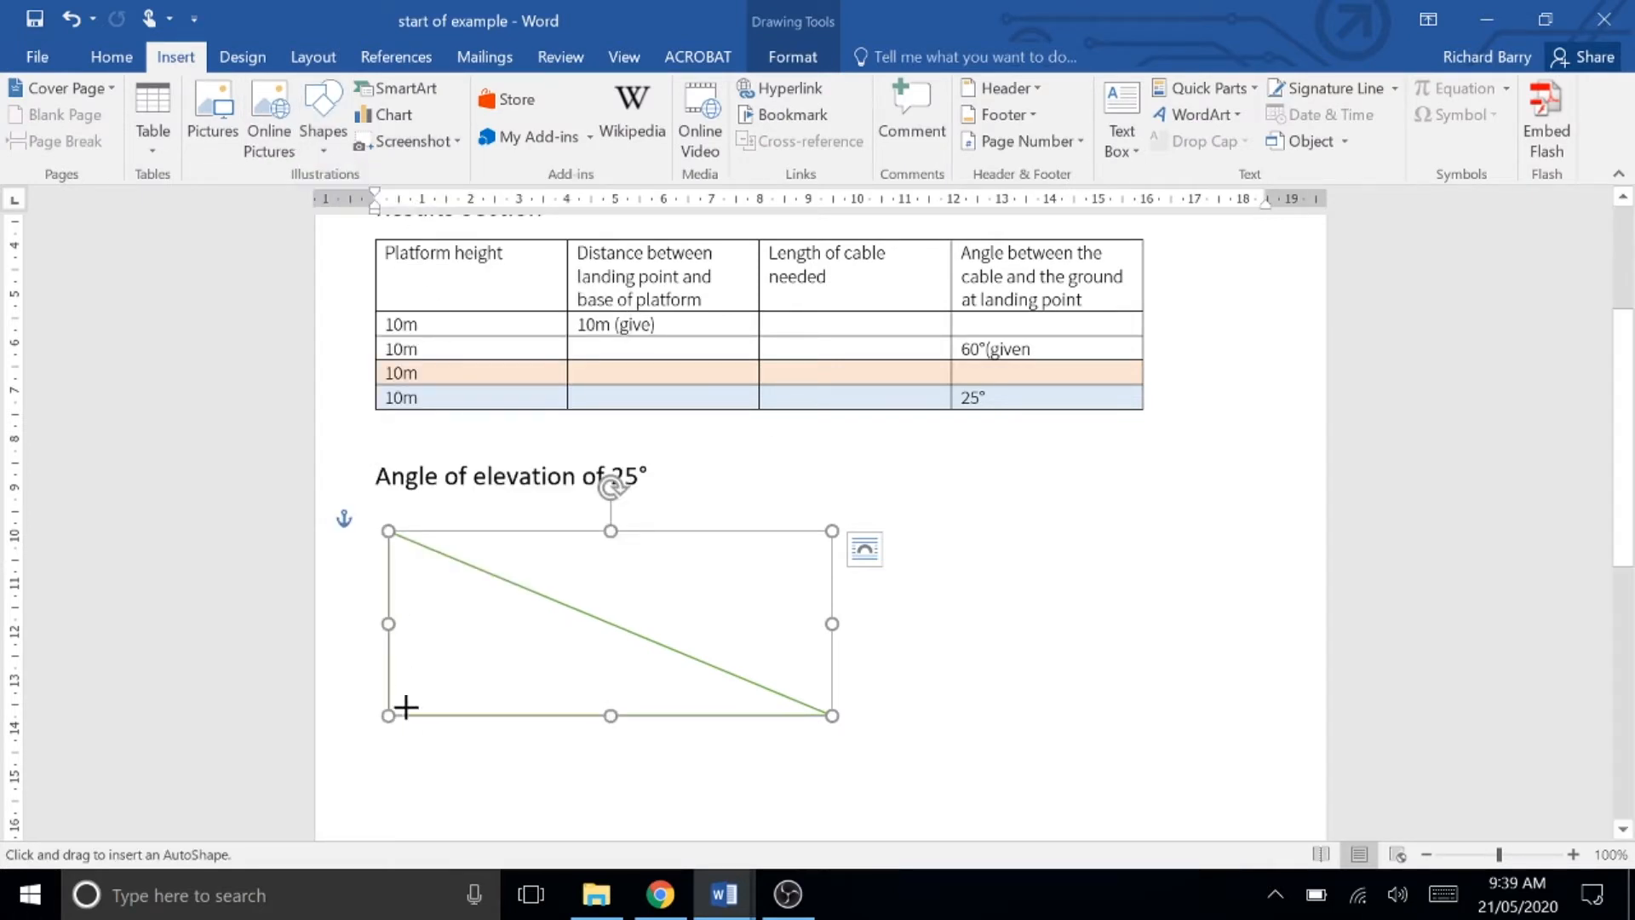
drag(398, 704, 417, 715)
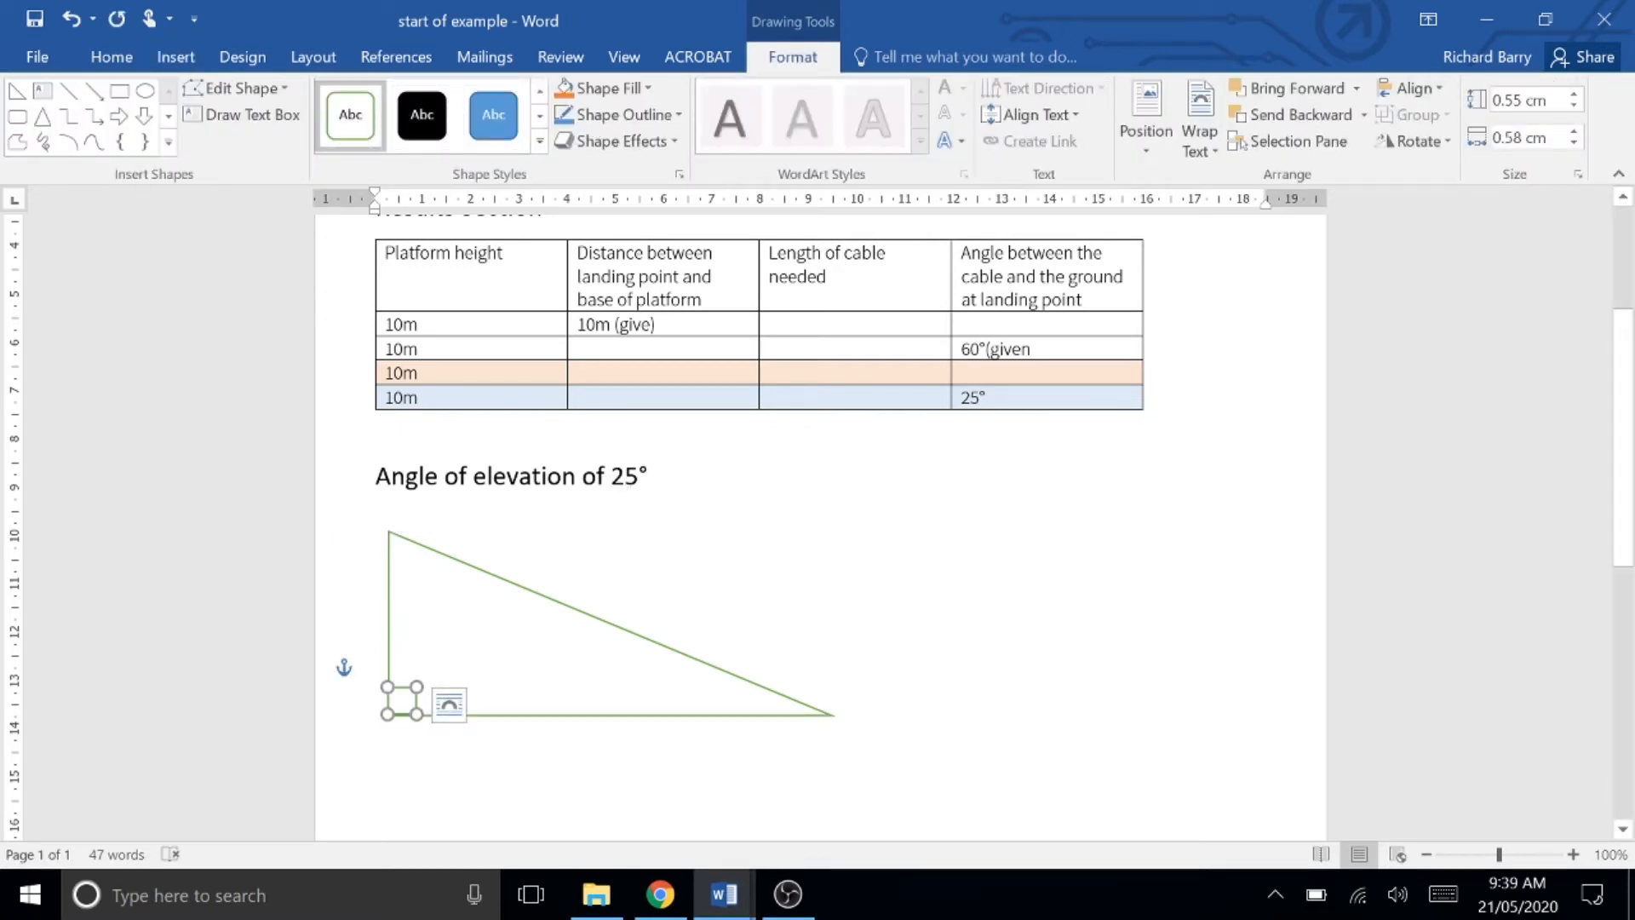
Step: Group the corner square with the triangle and shift the group slightly to the right
click(1051, 744)
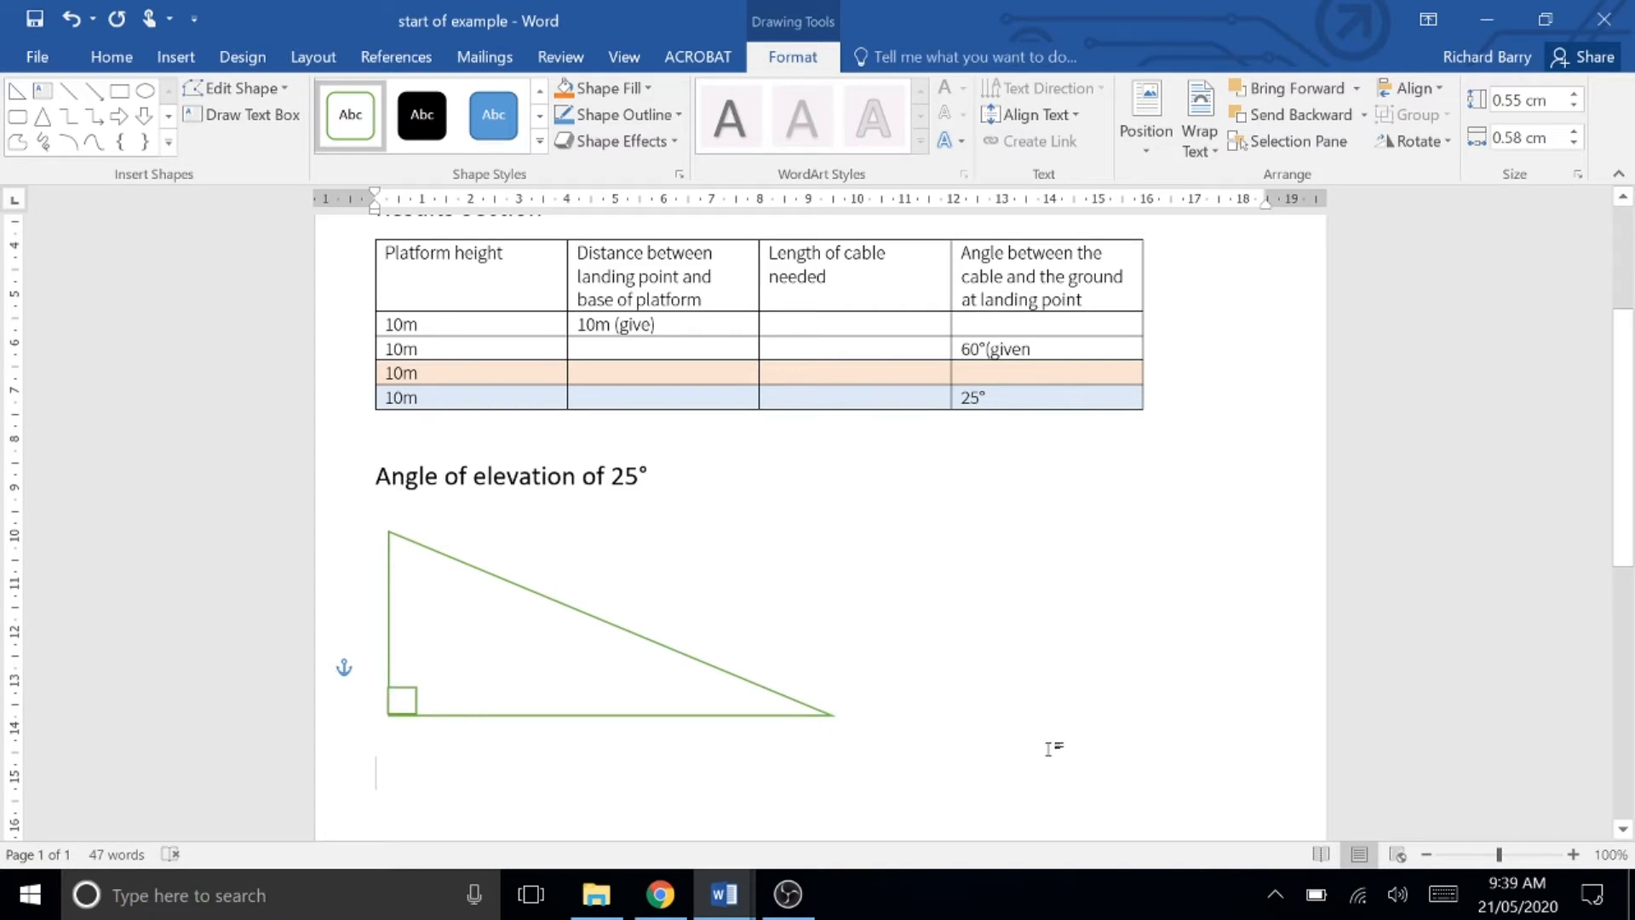
click(407, 701)
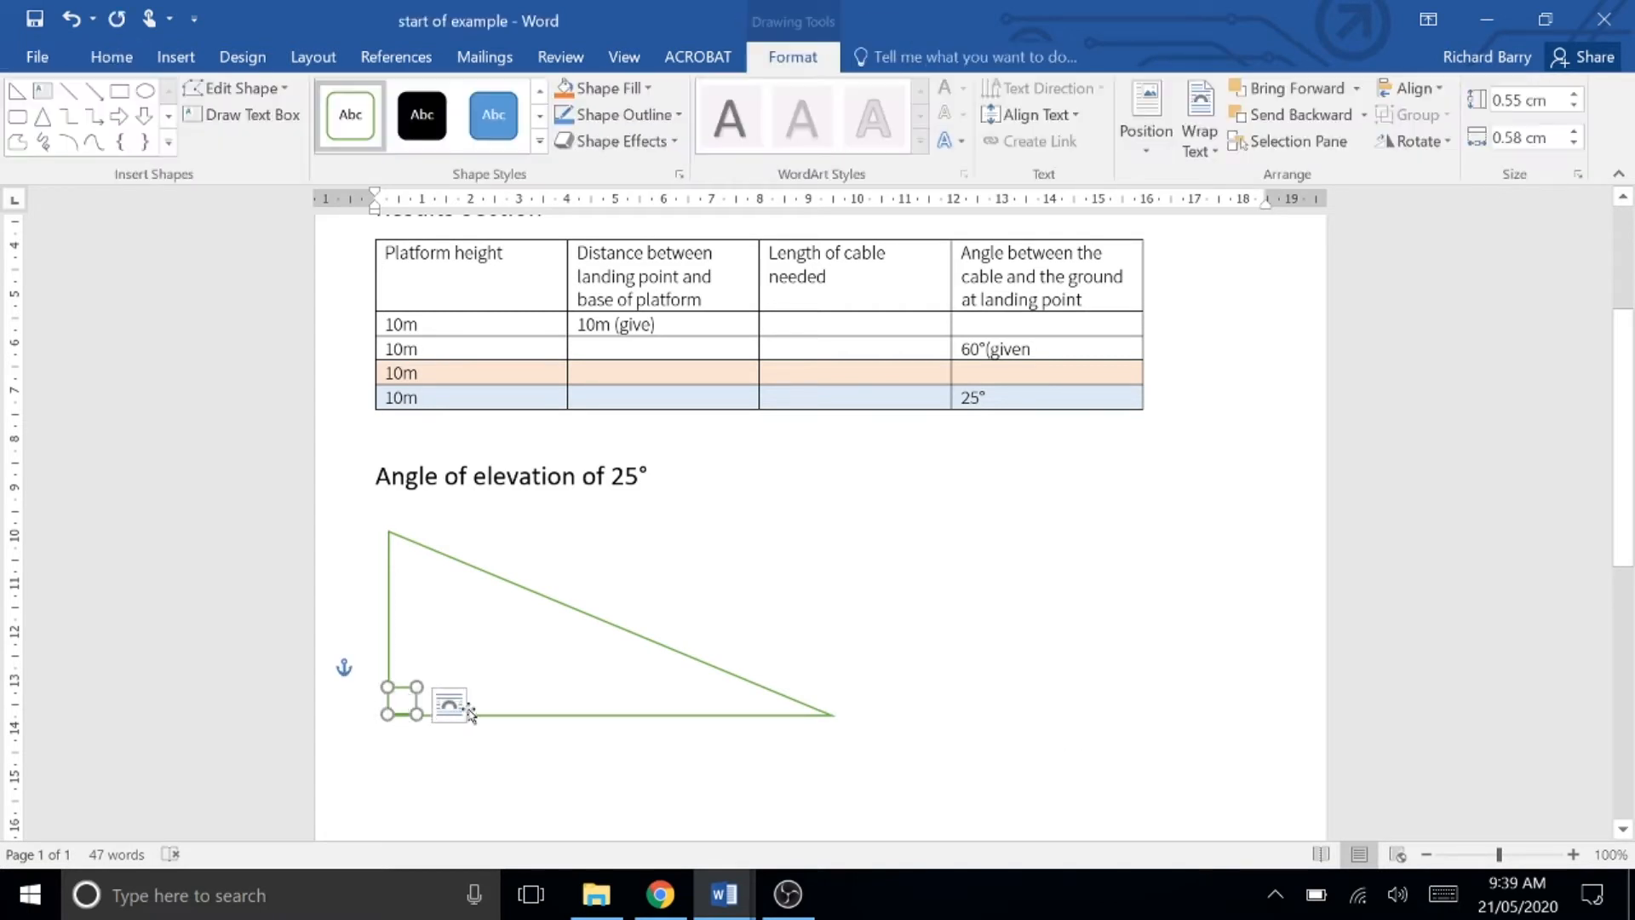
shift+click(578, 652)
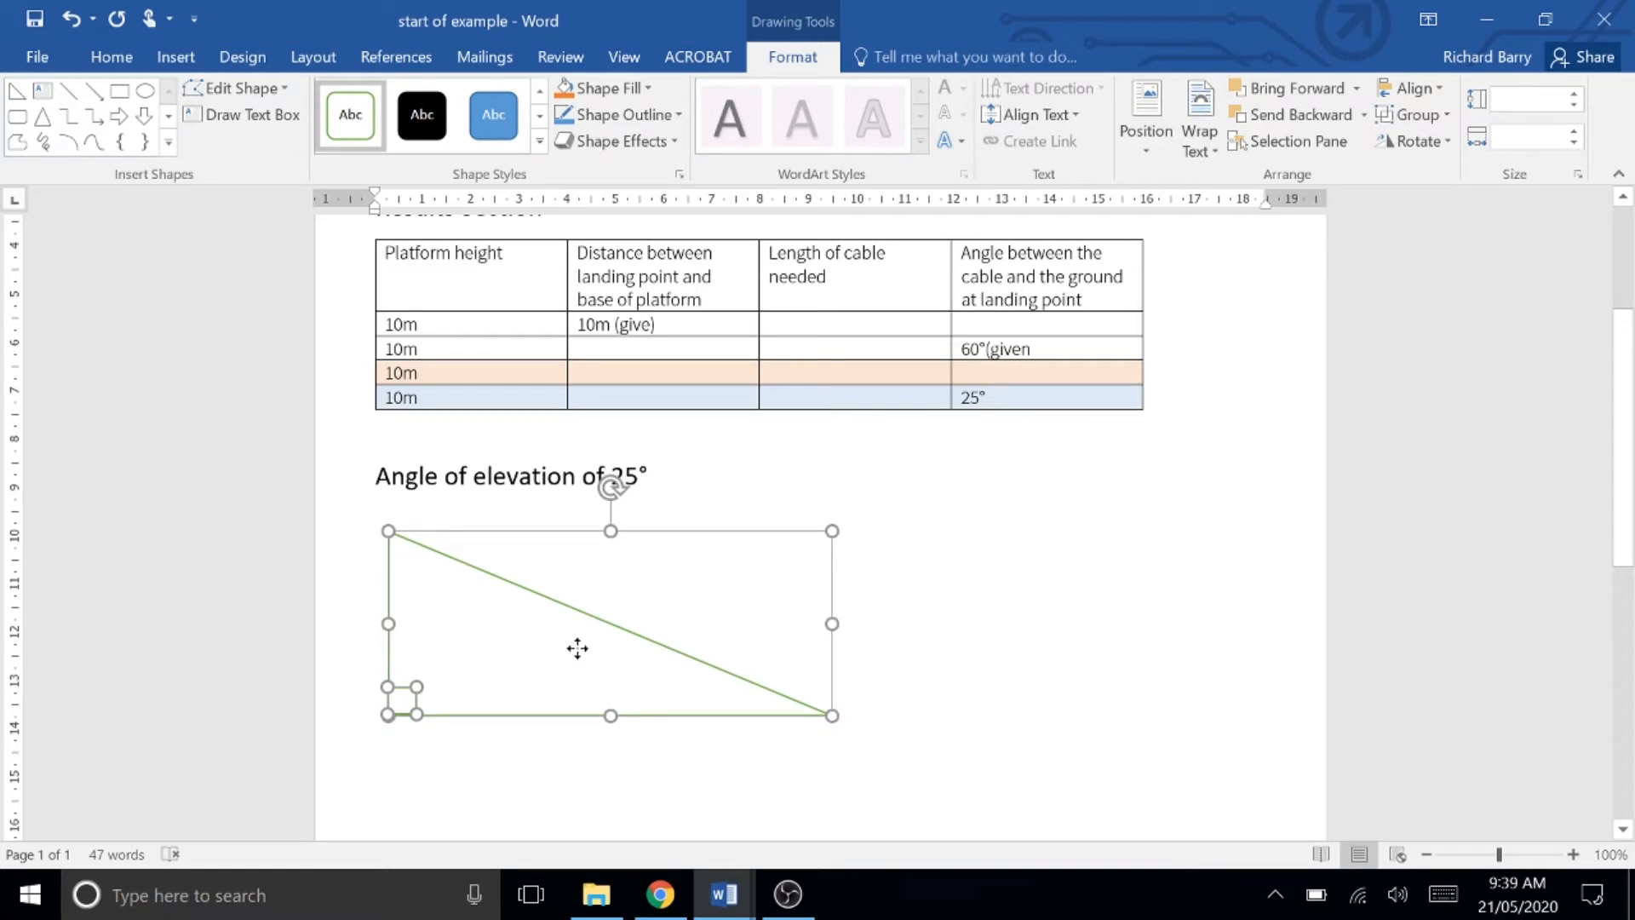
right_click(578, 649)
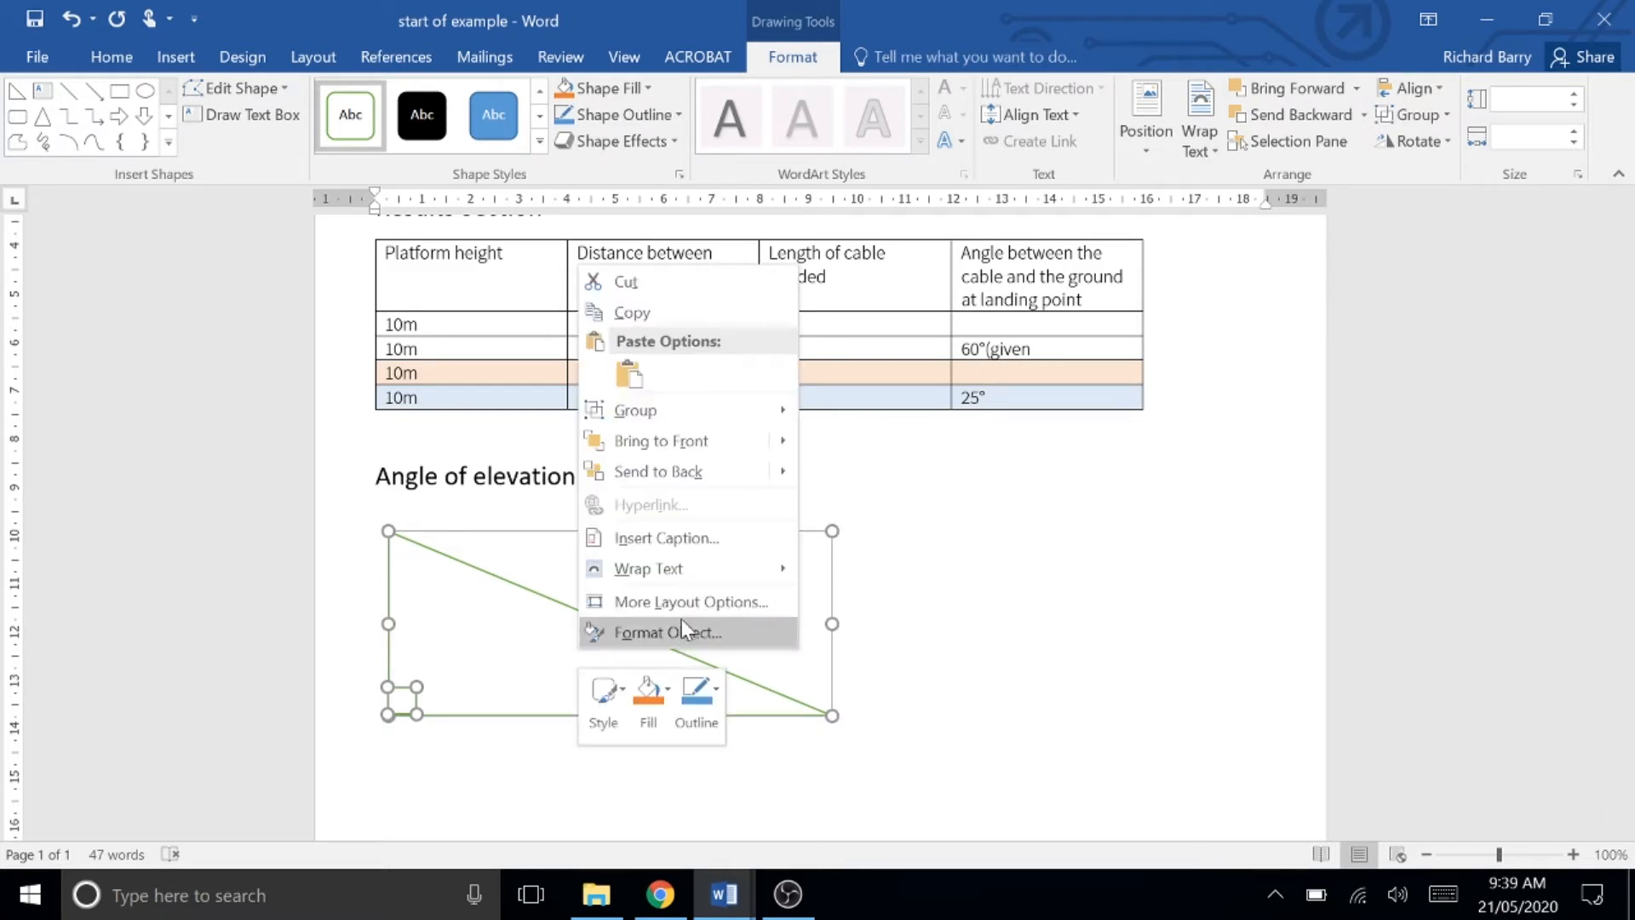
mouse_move(696, 422)
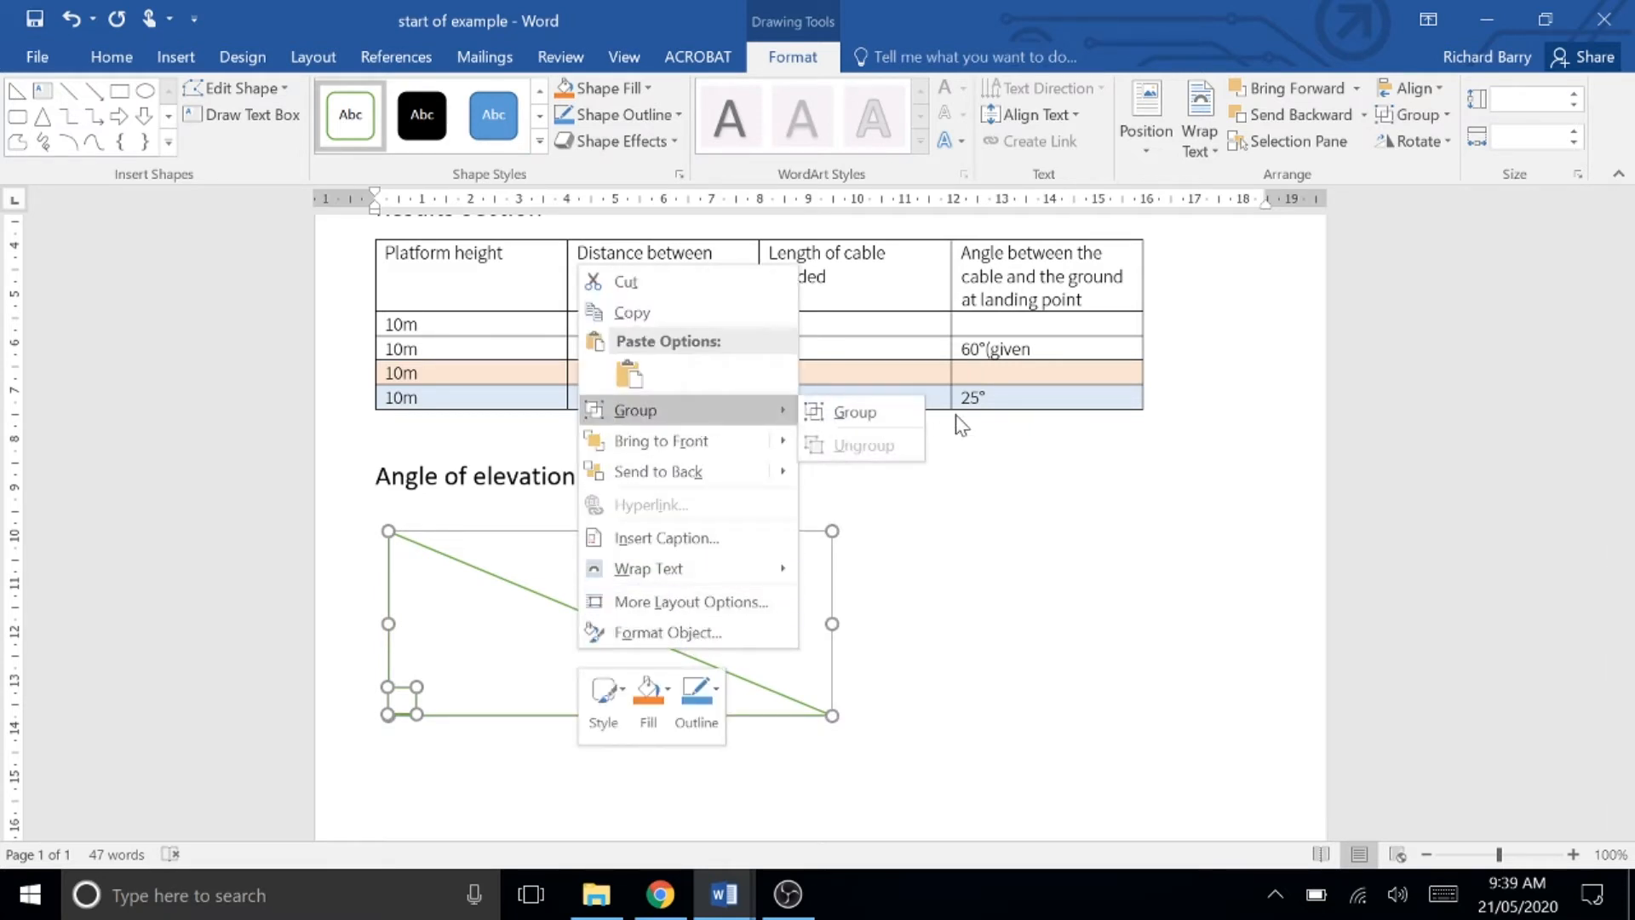
click(843, 412)
drag(639, 675, 724, 674)
click(1121, 613)
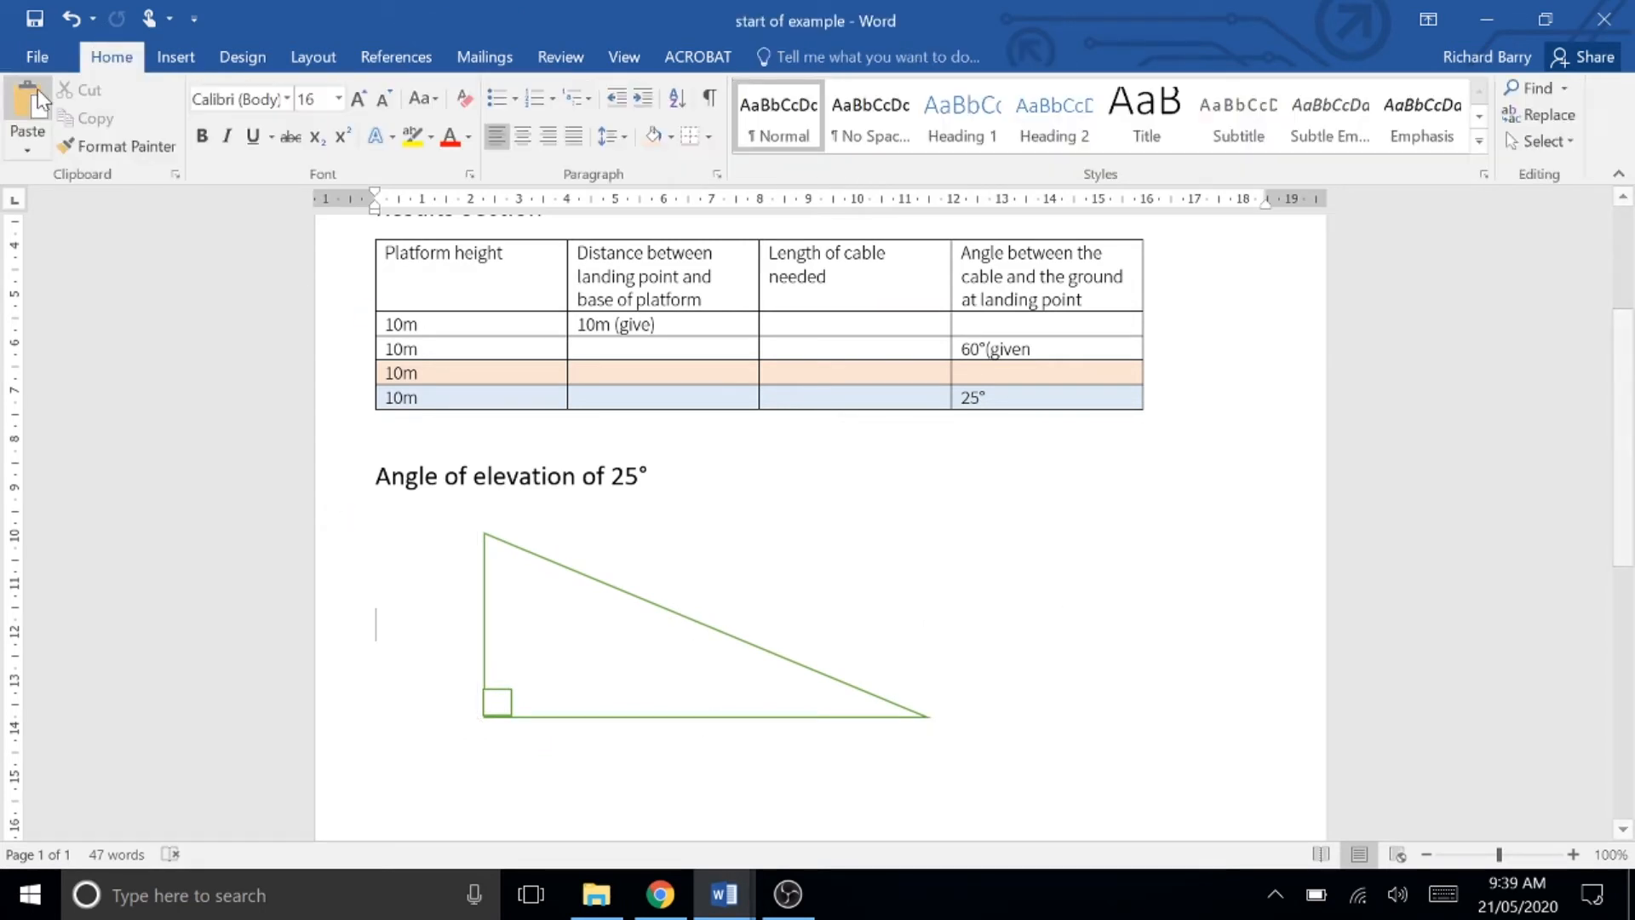
Step: Insert a built-in quote text box next to the triangle
click(168, 70)
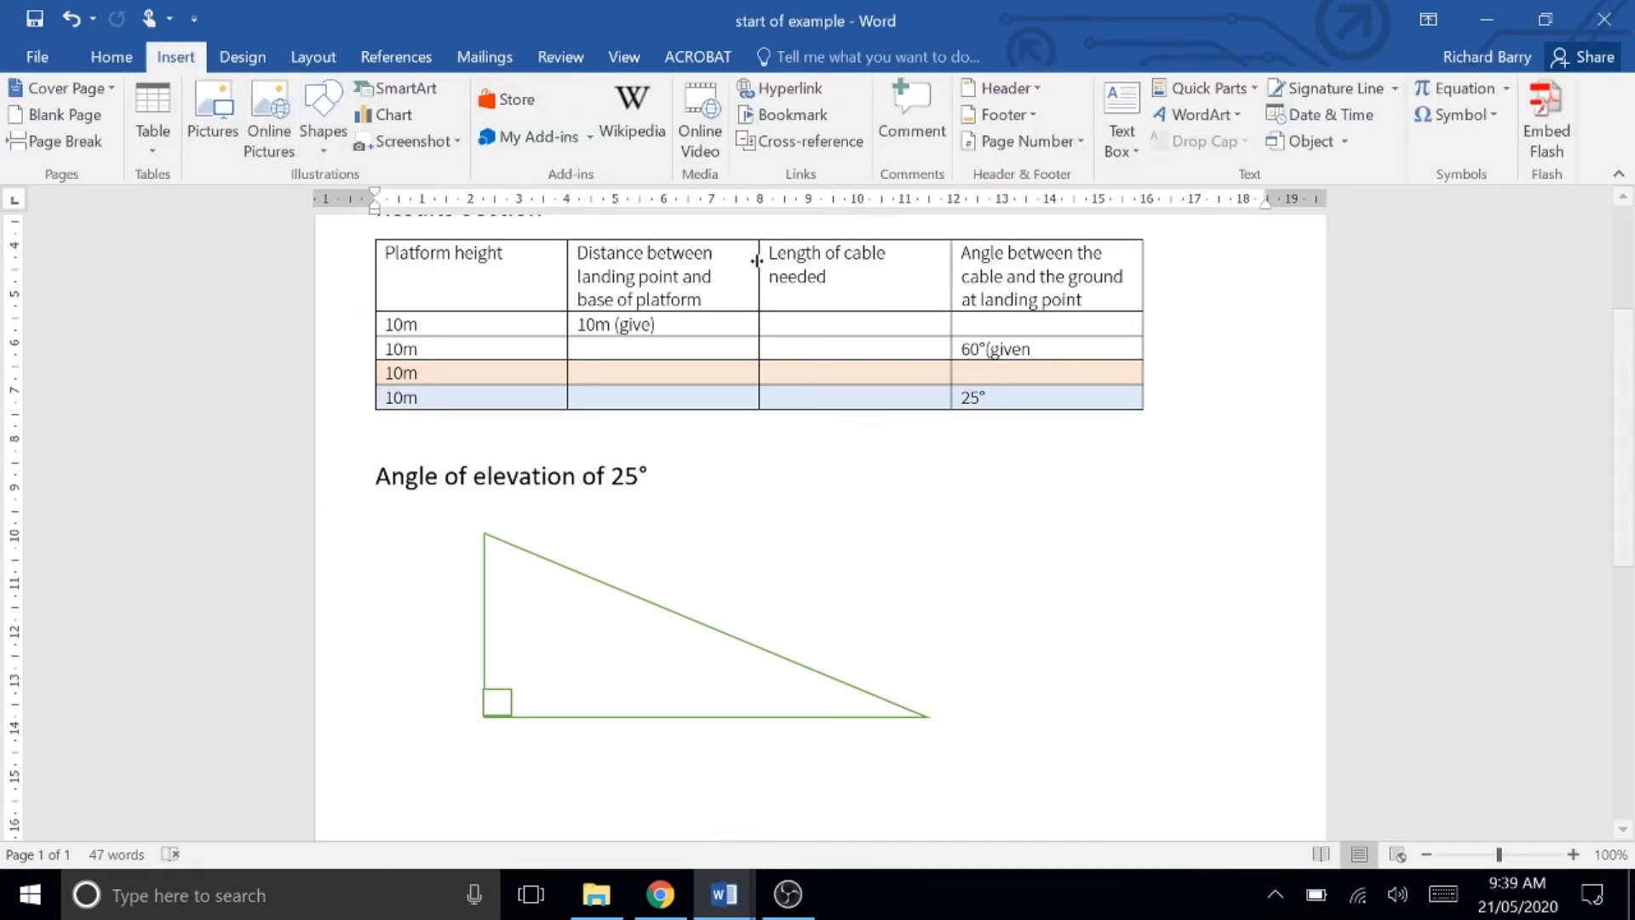
click(1121, 115)
click(1183, 366)
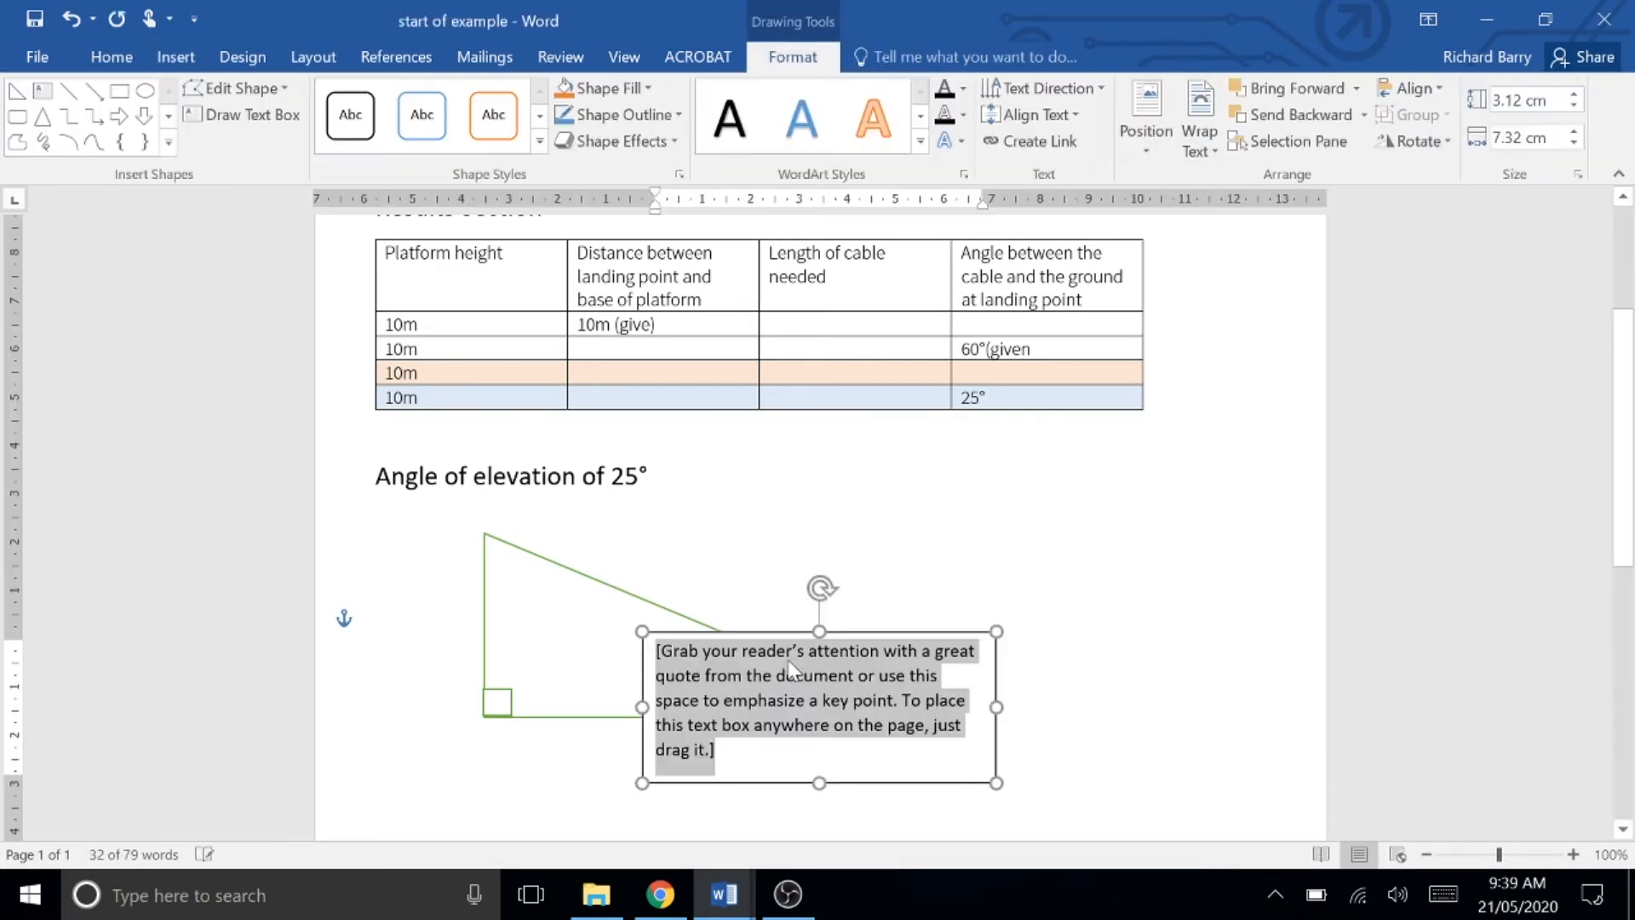
Step: Move the text box beside the heading and shrink it to about 2.6 by 3.5 cm
drag(872, 635, 978, 477)
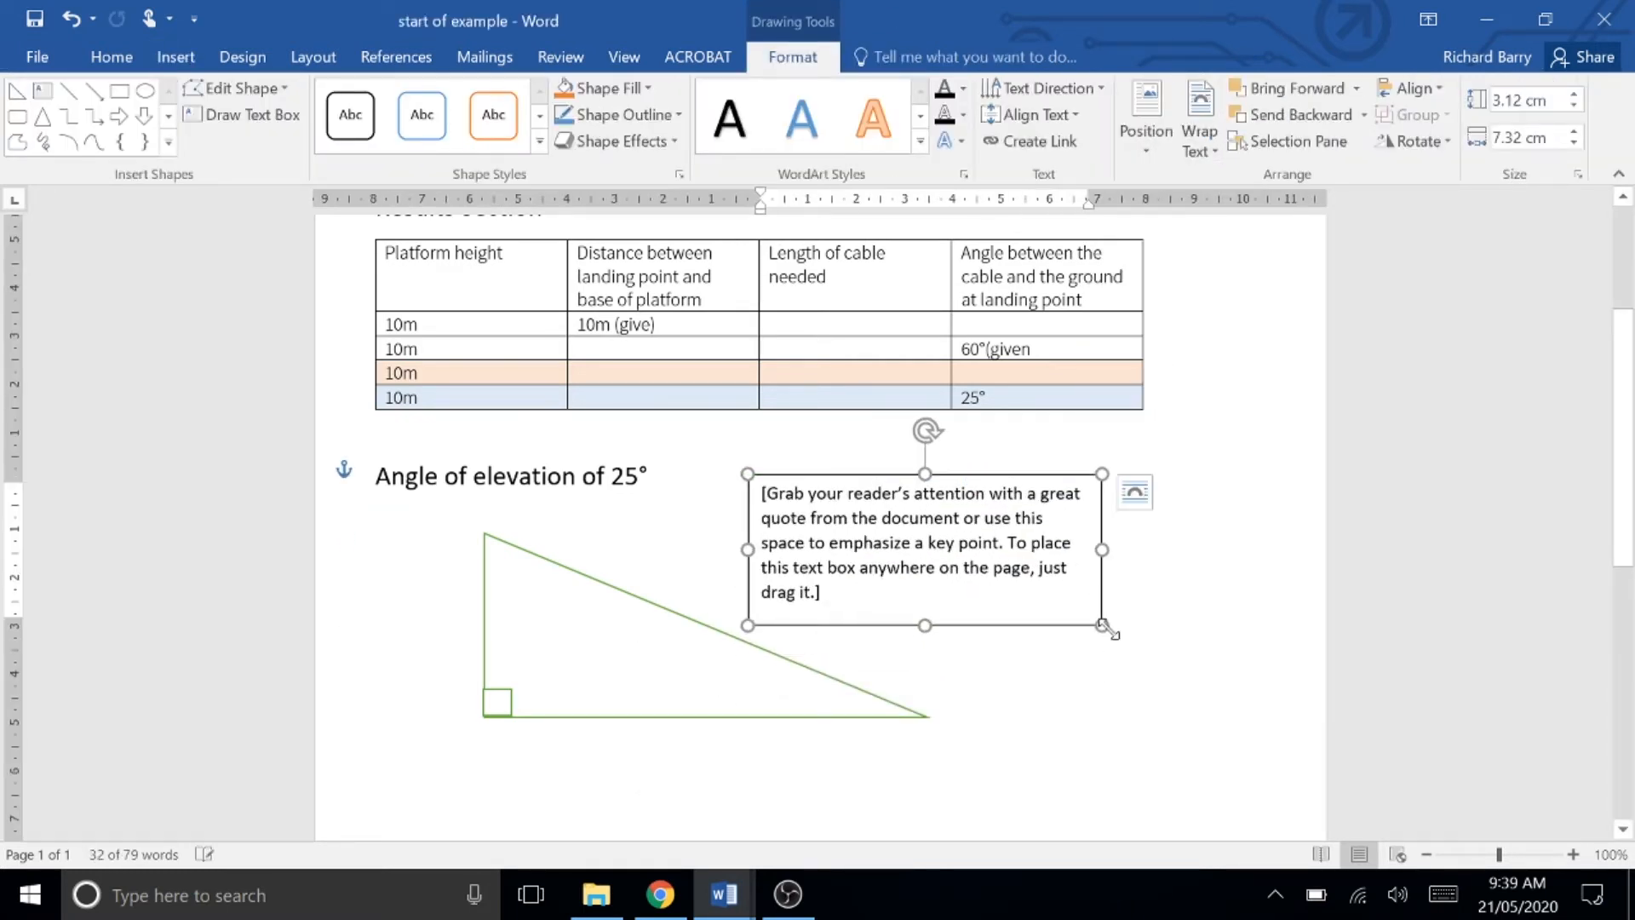
drag(1104, 627, 917, 597)
click(823, 545)
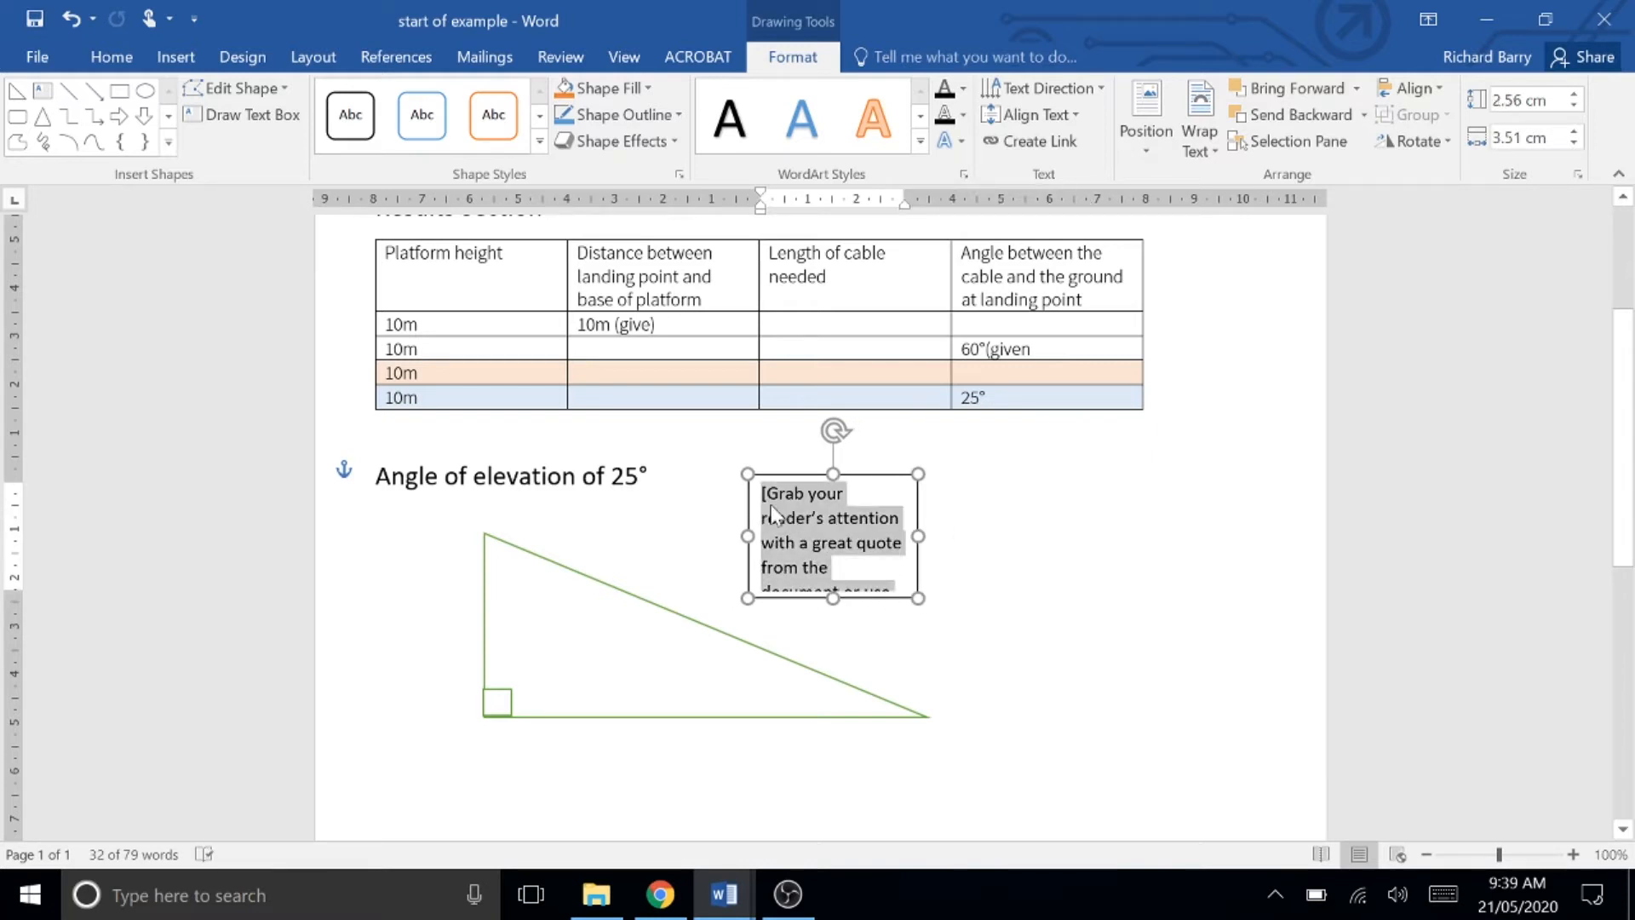
Step: Replace the quote box's placeholder text with 10m at 14 pt and shrink the box to fit the label
key(BackSpace)
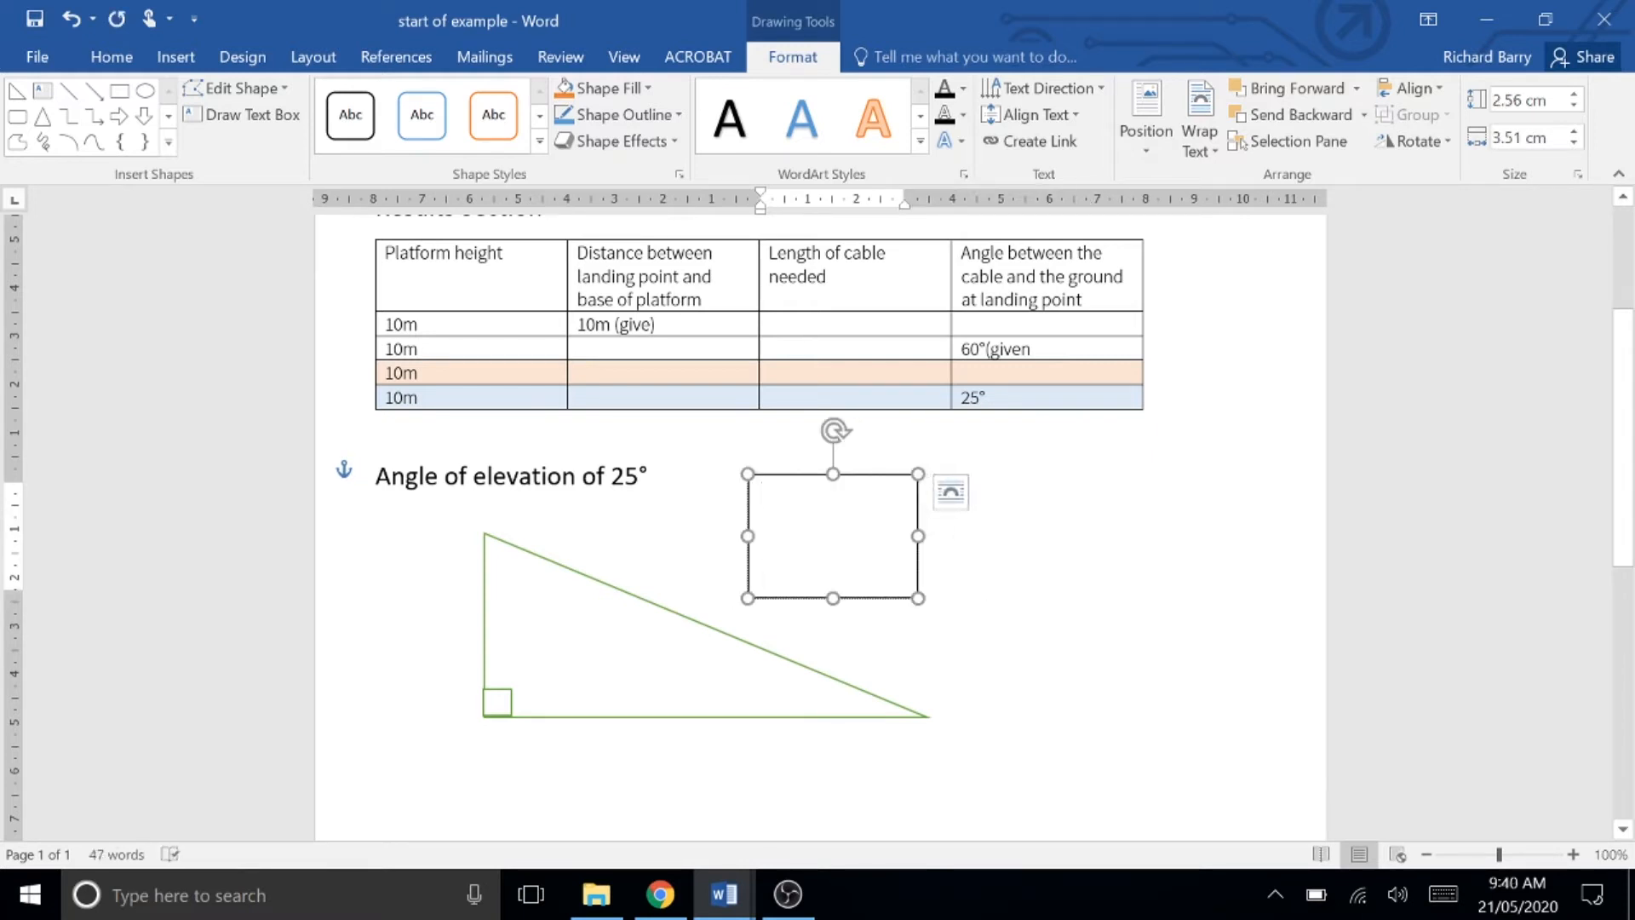
text(10m)
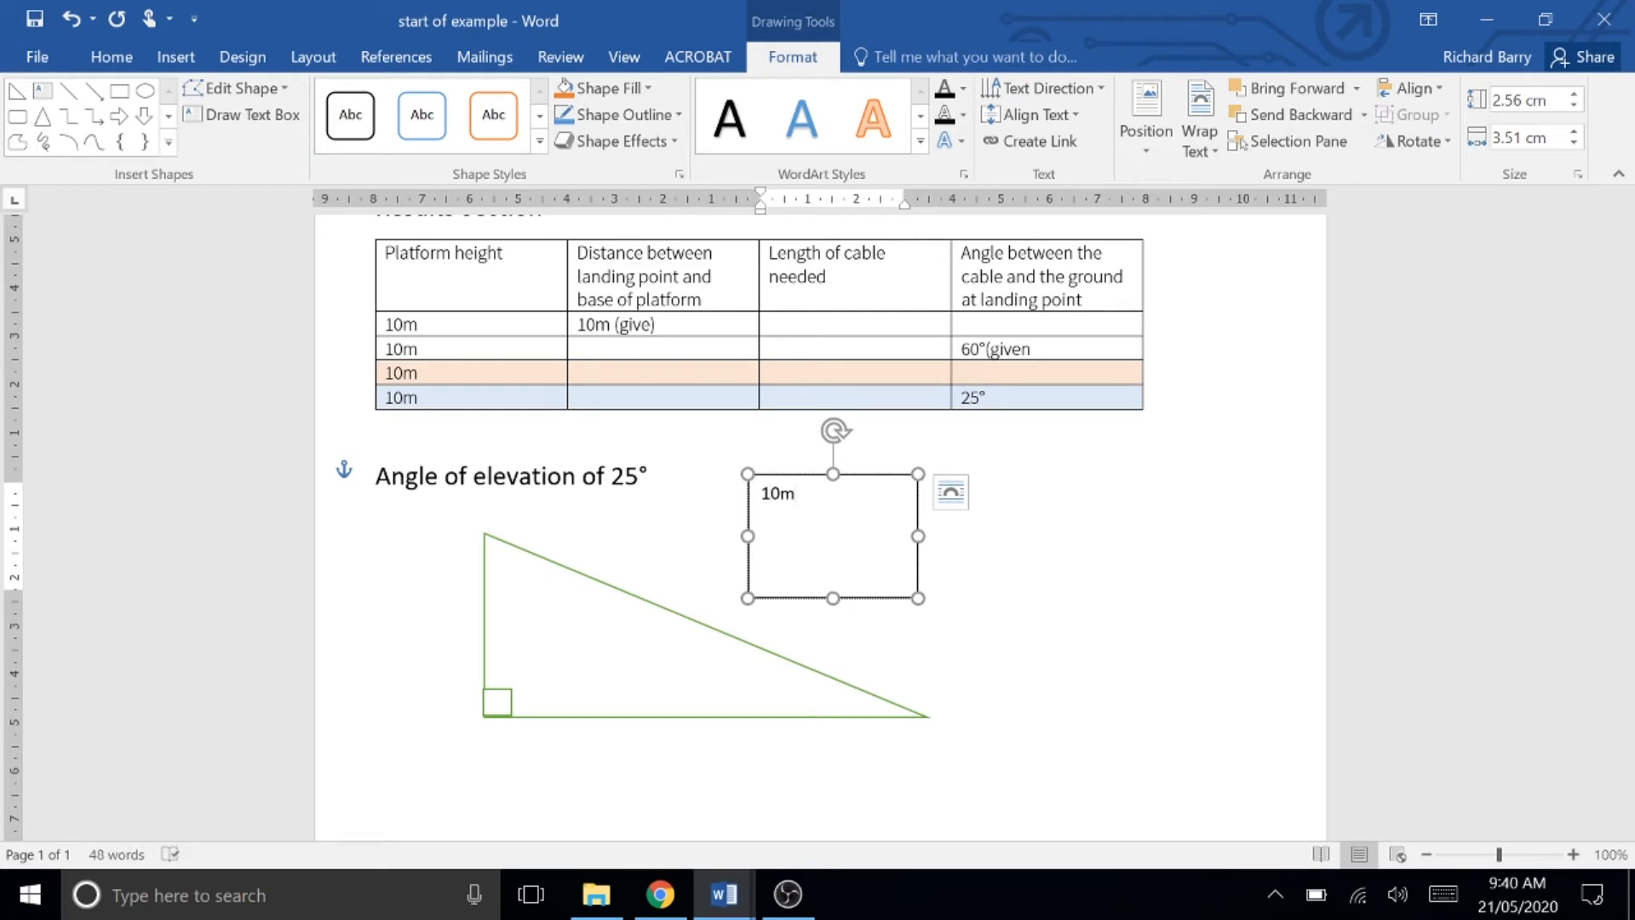
drag(801, 495, 754, 493)
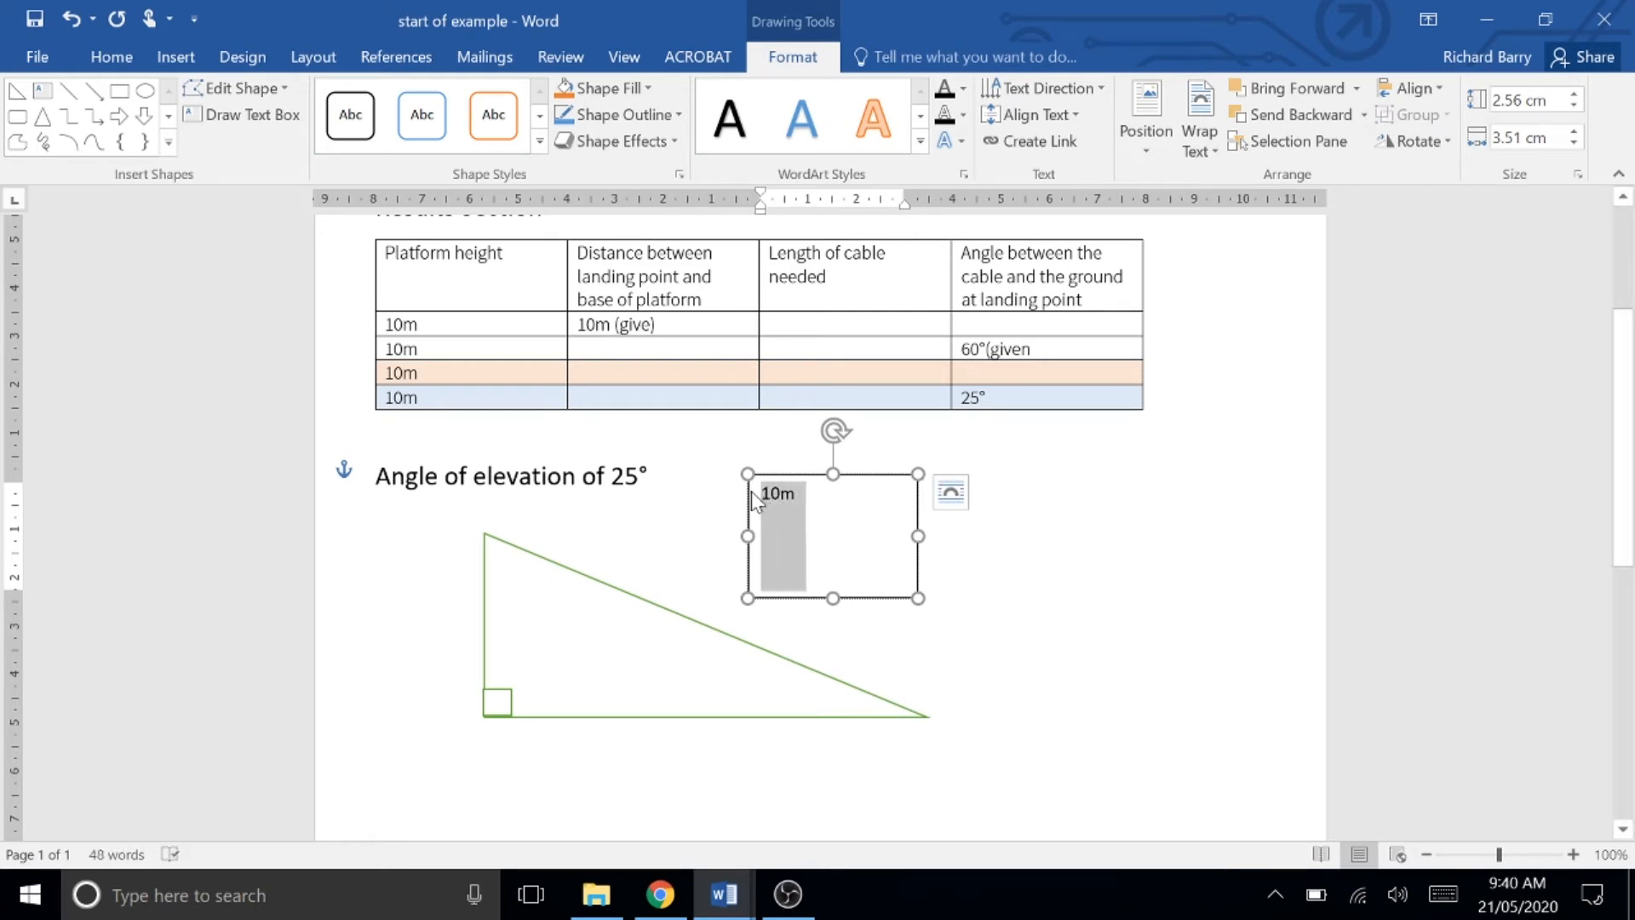
click(114, 58)
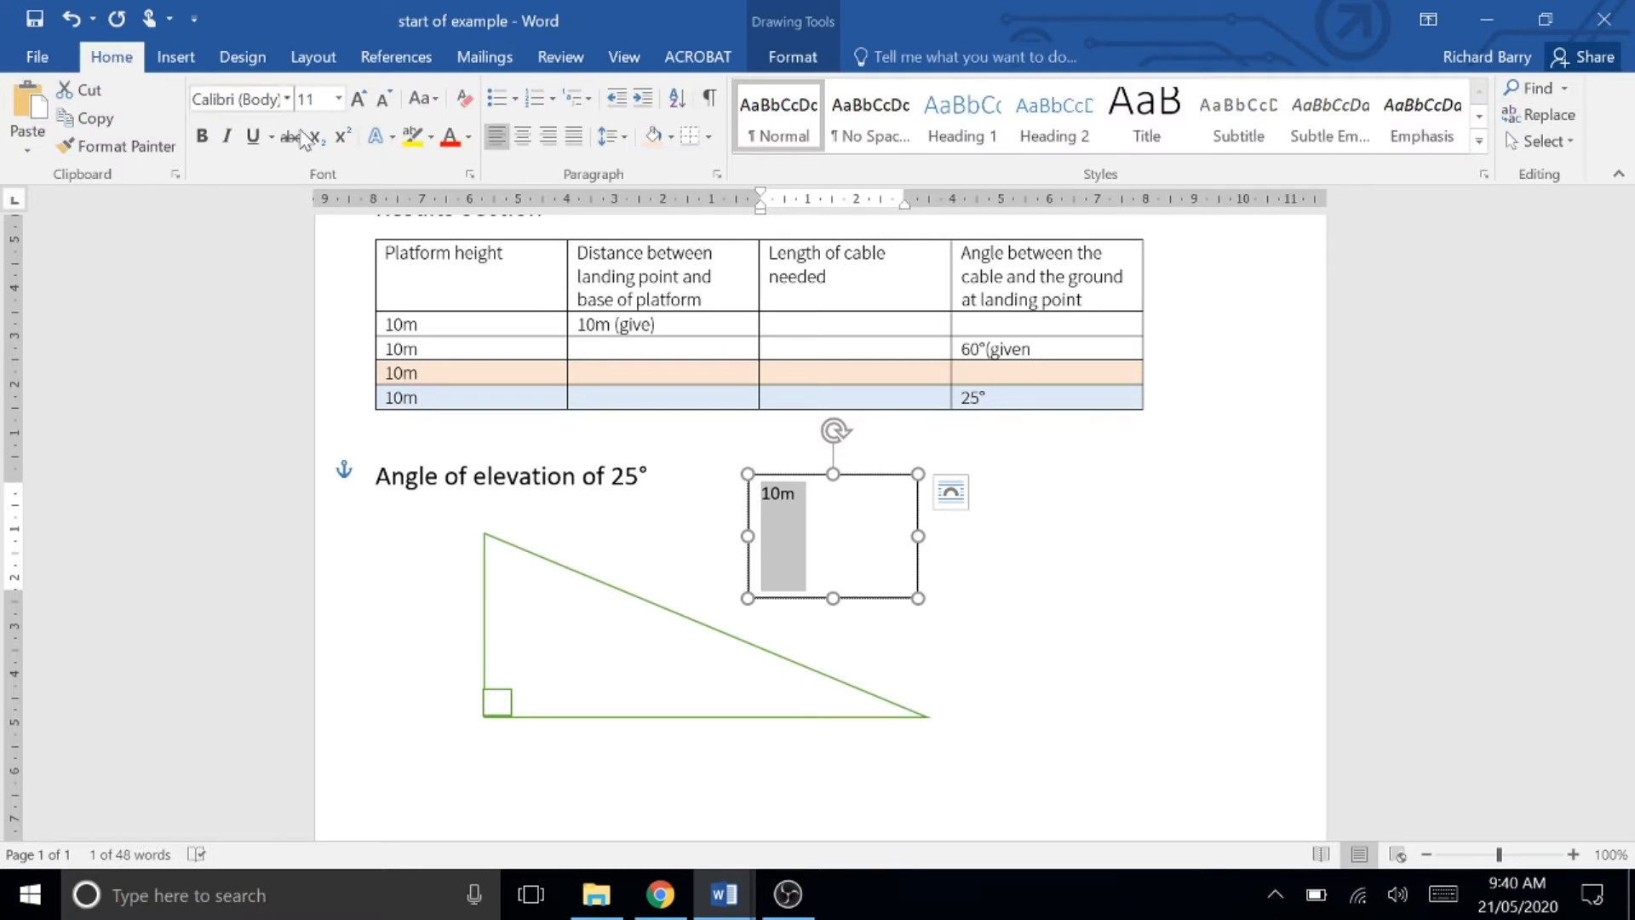
click(340, 100)
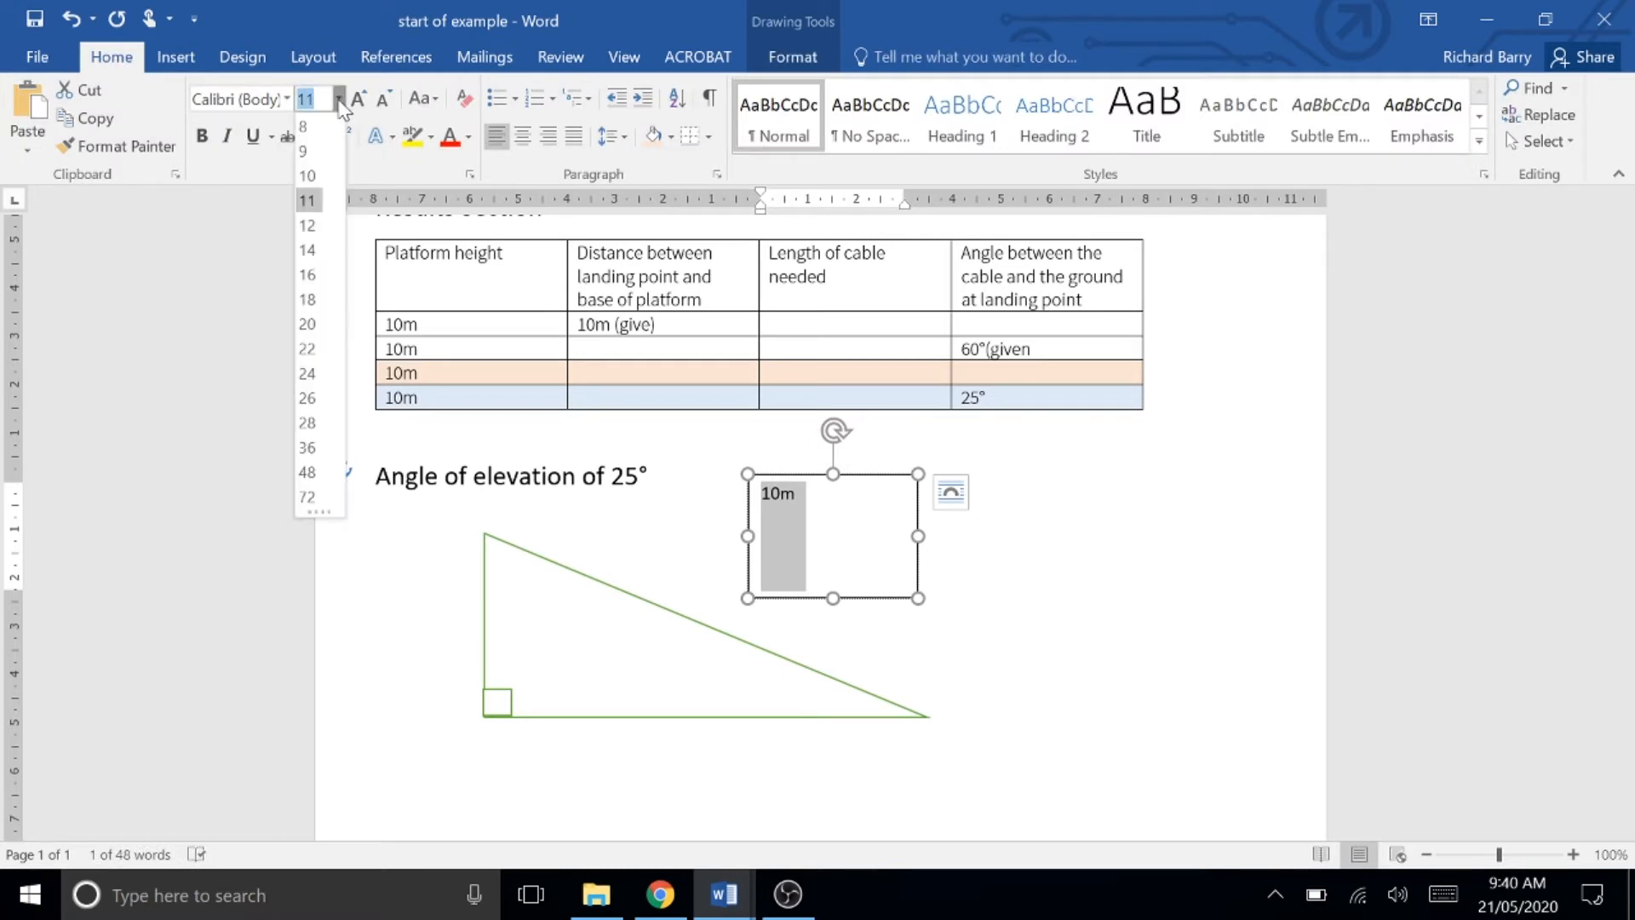
click(306, 249)
drag(915, 596, 821, 519)
click(868, 532)
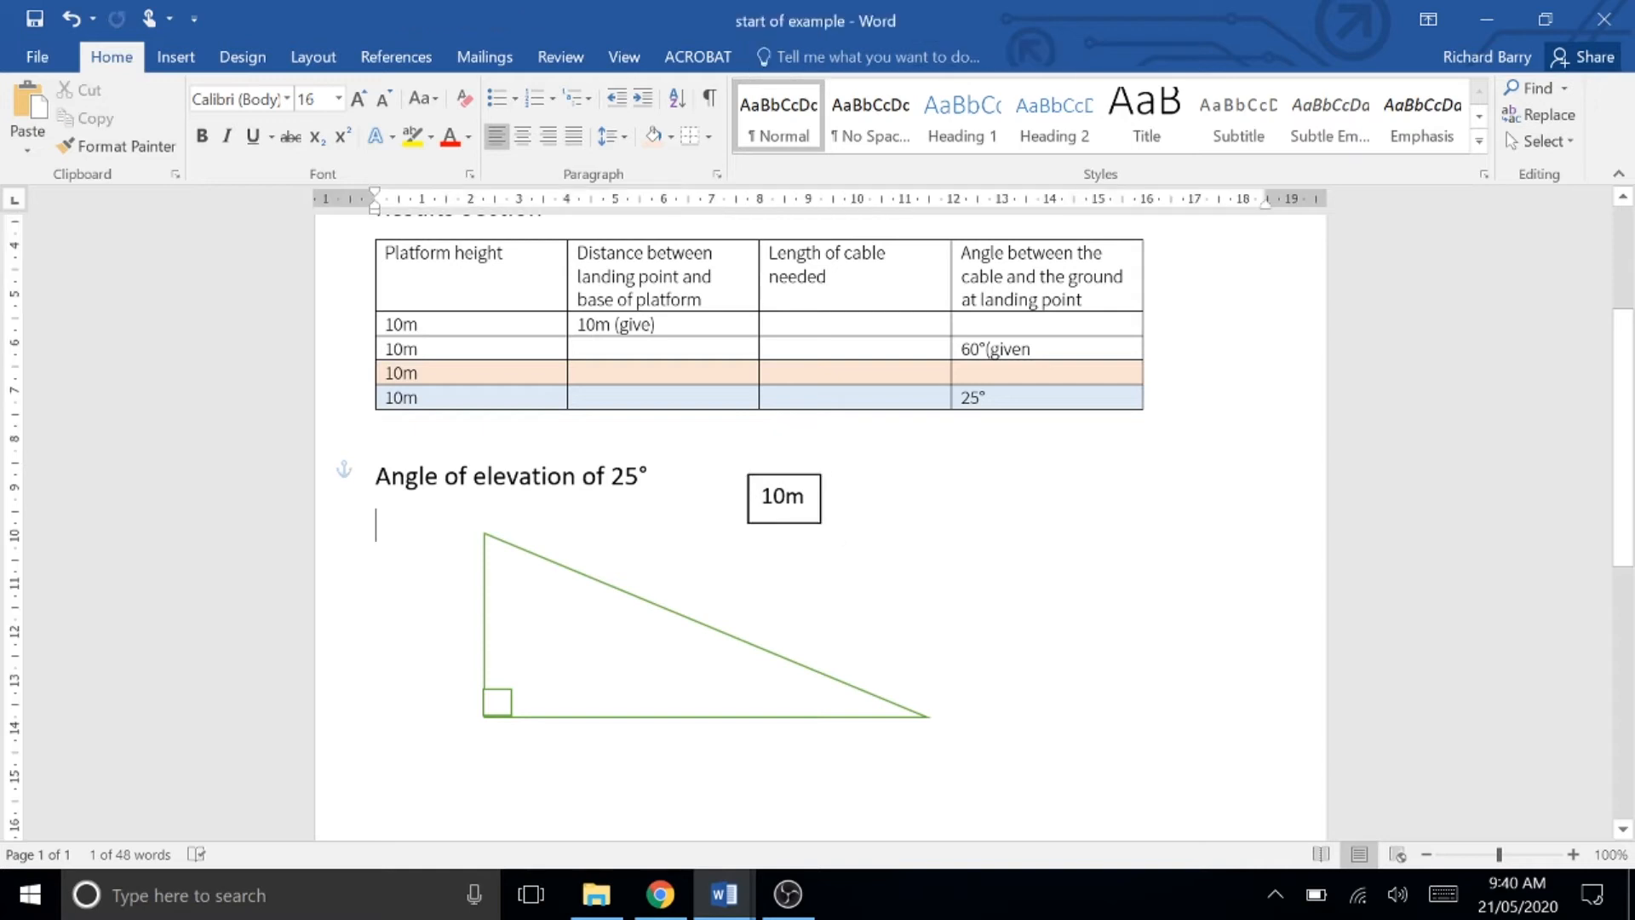
Step: Reposition the 10m label box slightly and remove its outline
click(804, 497)
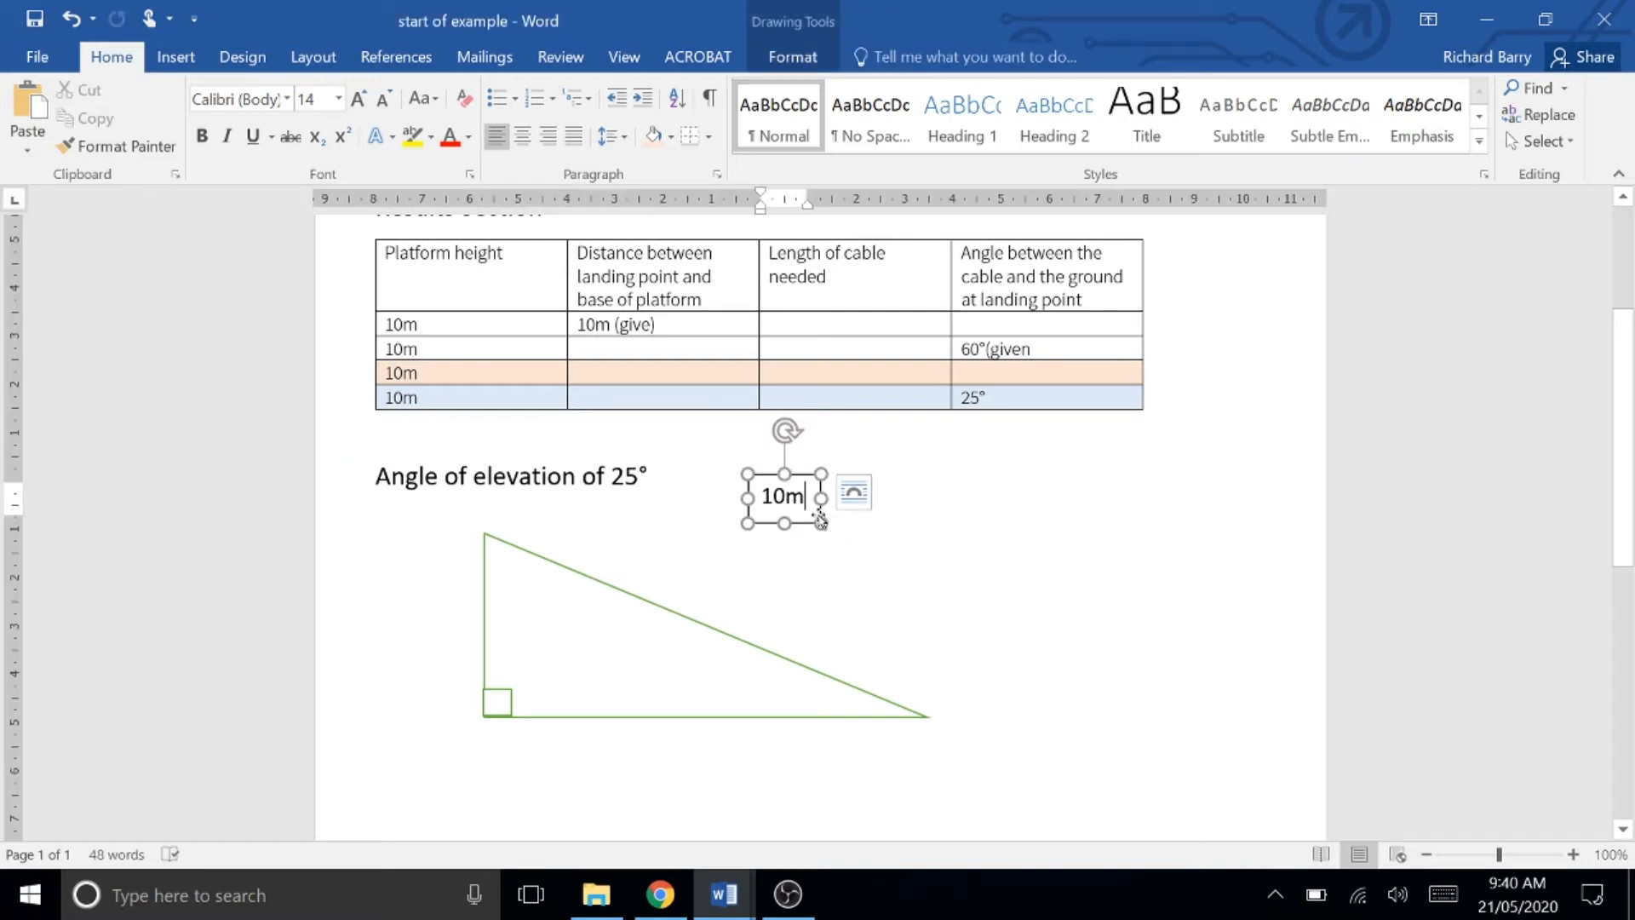
drag(801, 481, 751, 602)
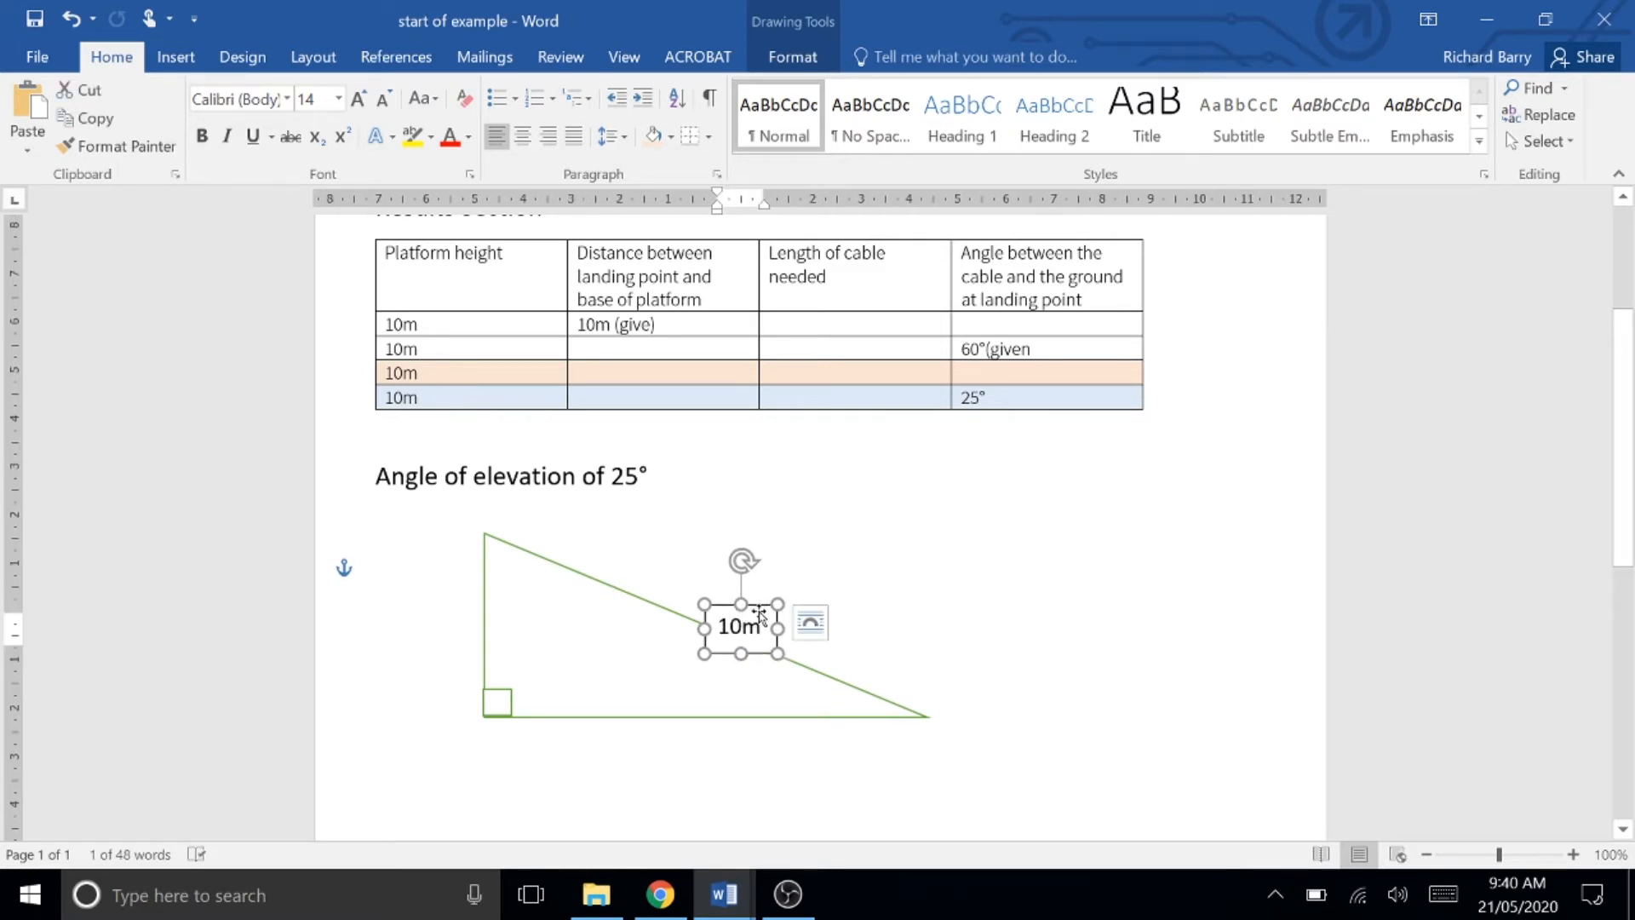
key(ctrl+z)
drag(806, 494, 809, 500)
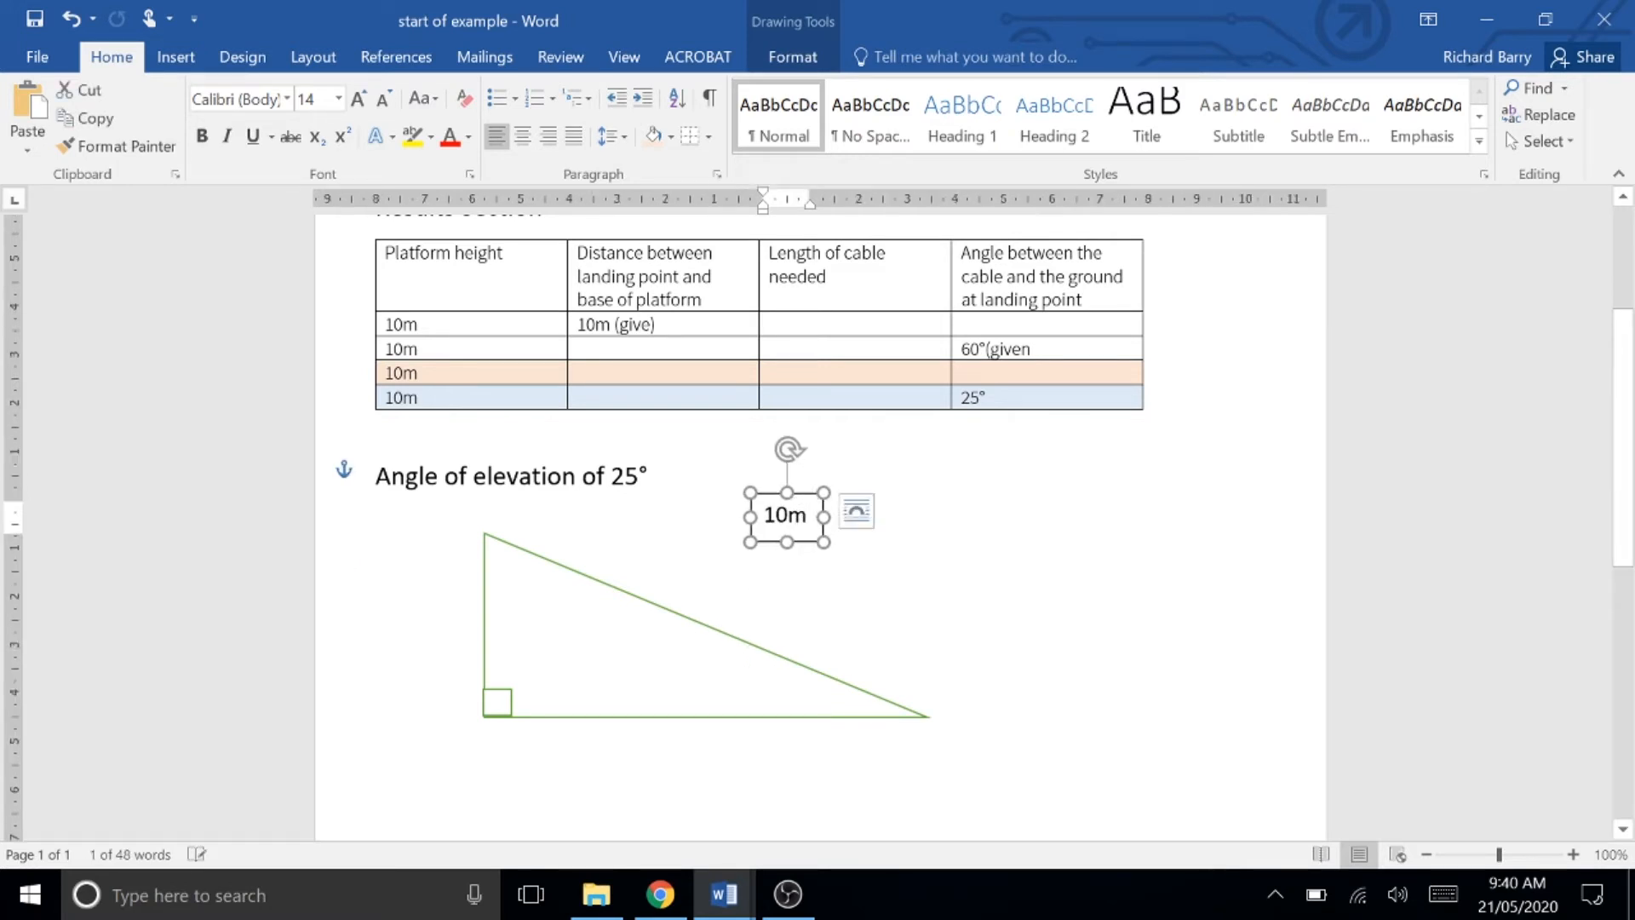
right_click(800, 494)
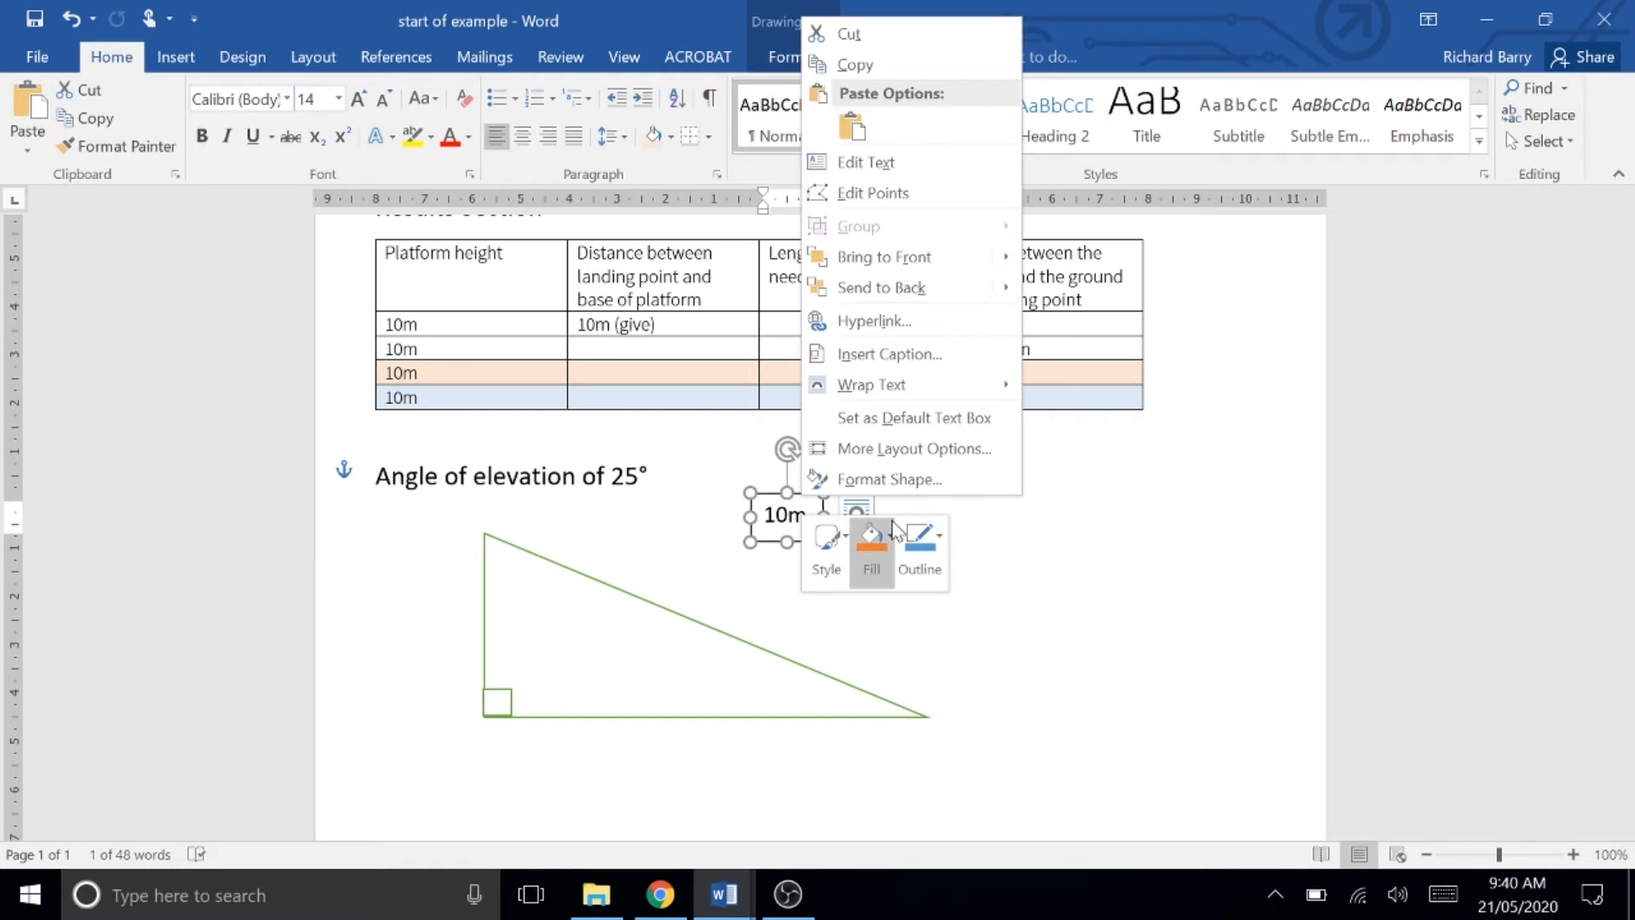
click(872, 543)
click(900, 376)
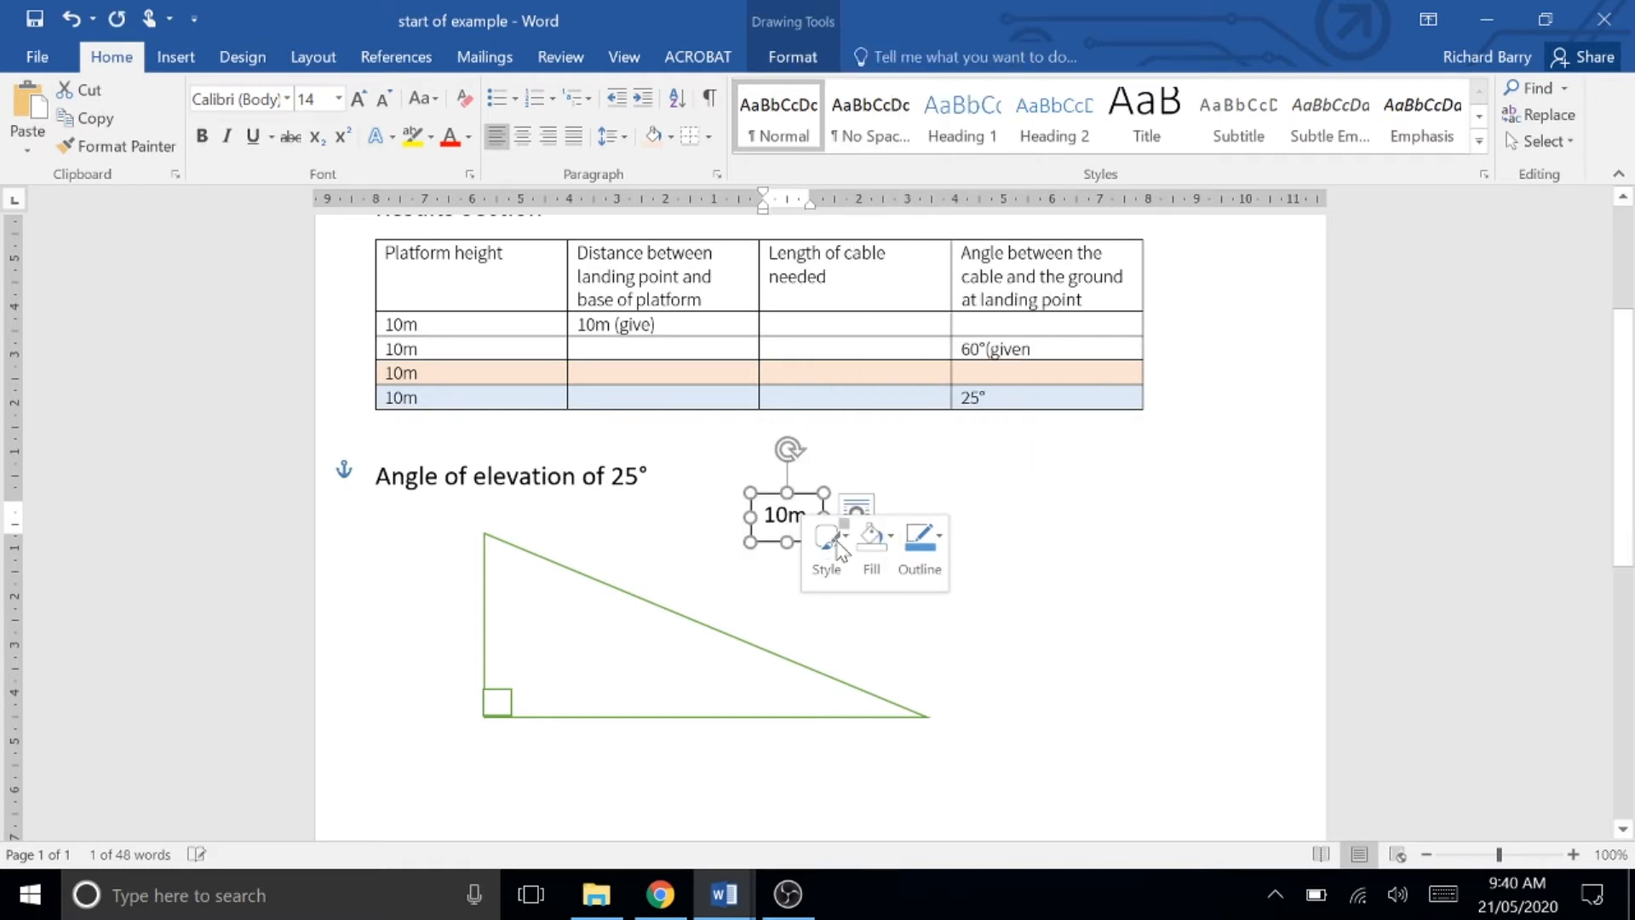
click(937, 538)
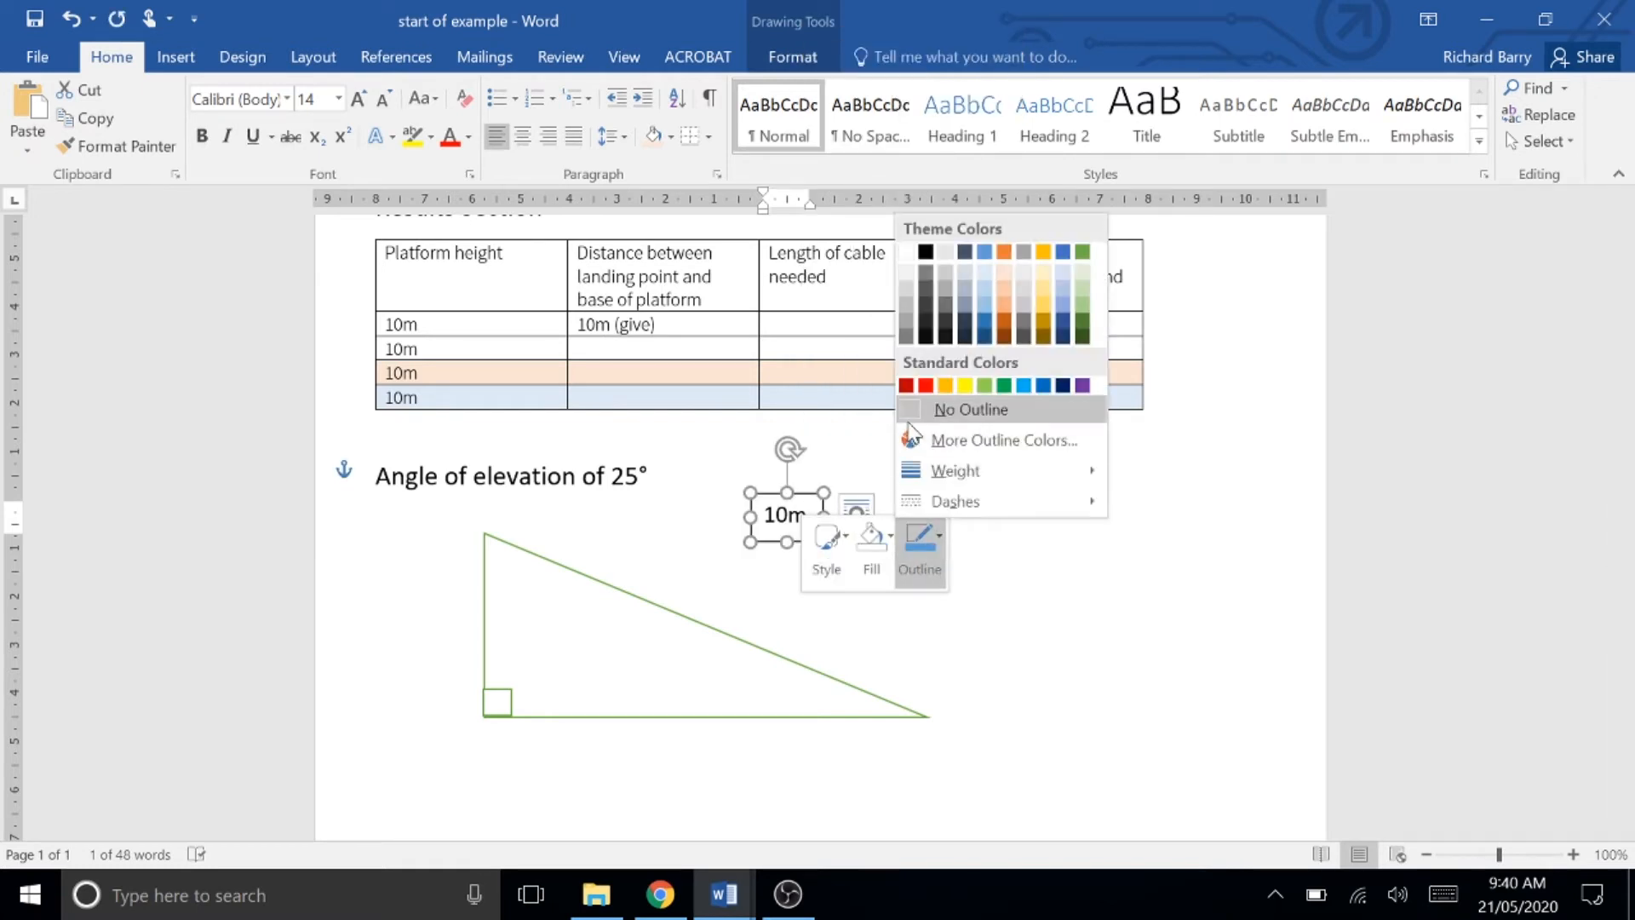
click(947, 406)
click(986, 581)
Step: Copy the 10m label box and paste a duplicate, moving it to the right
click(803, 502)
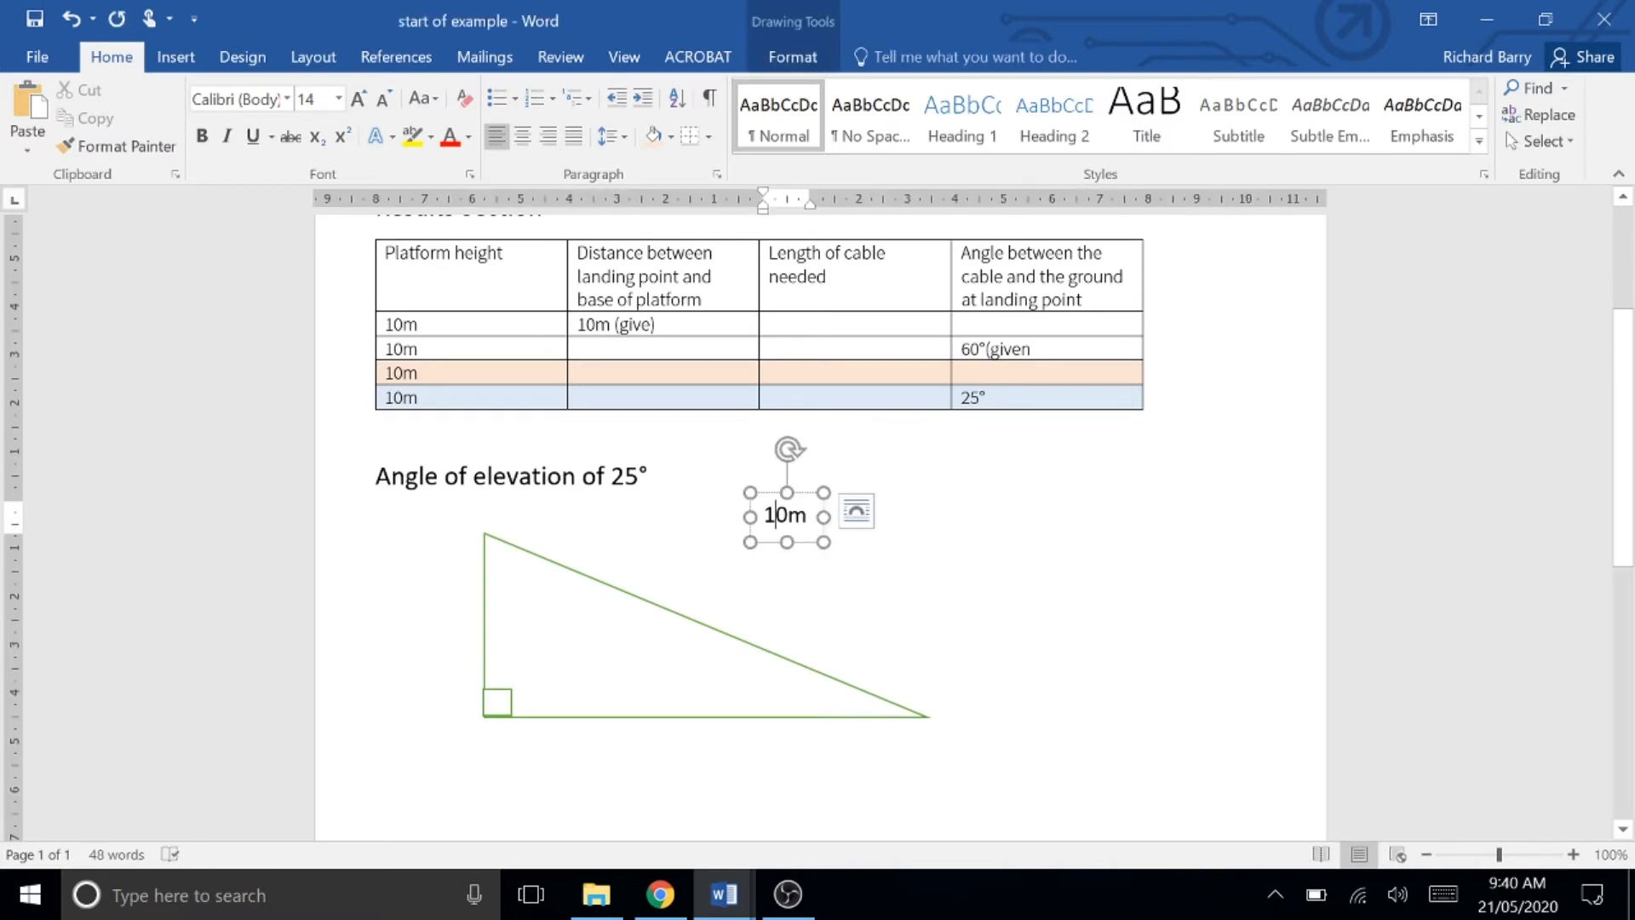
right_click(803, 497)
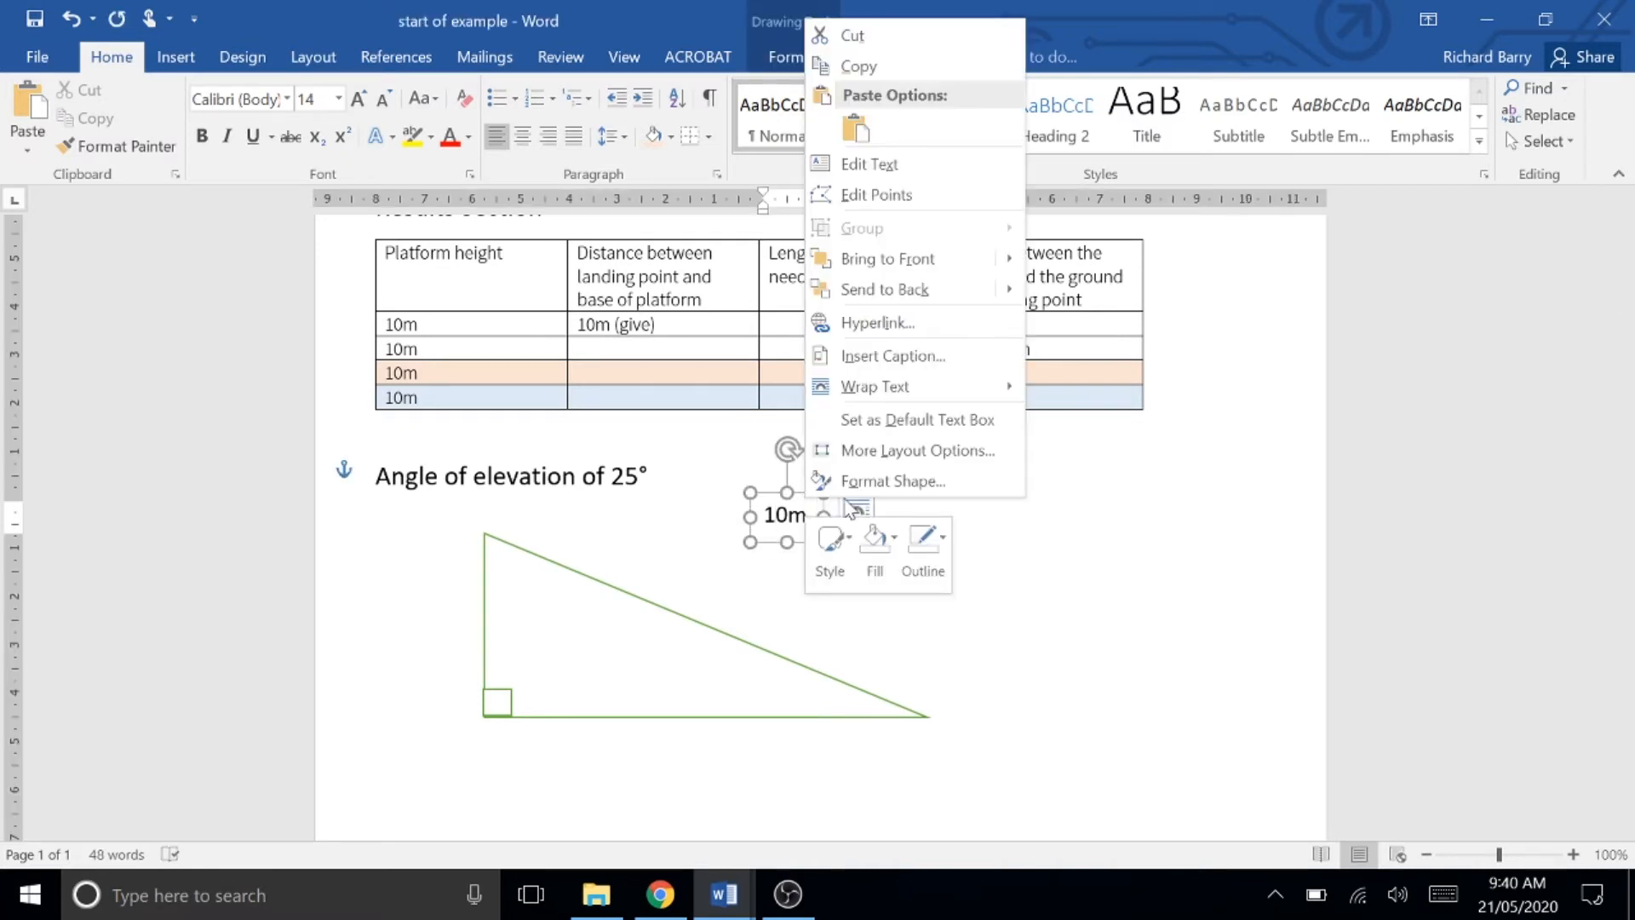
click(862, 67)
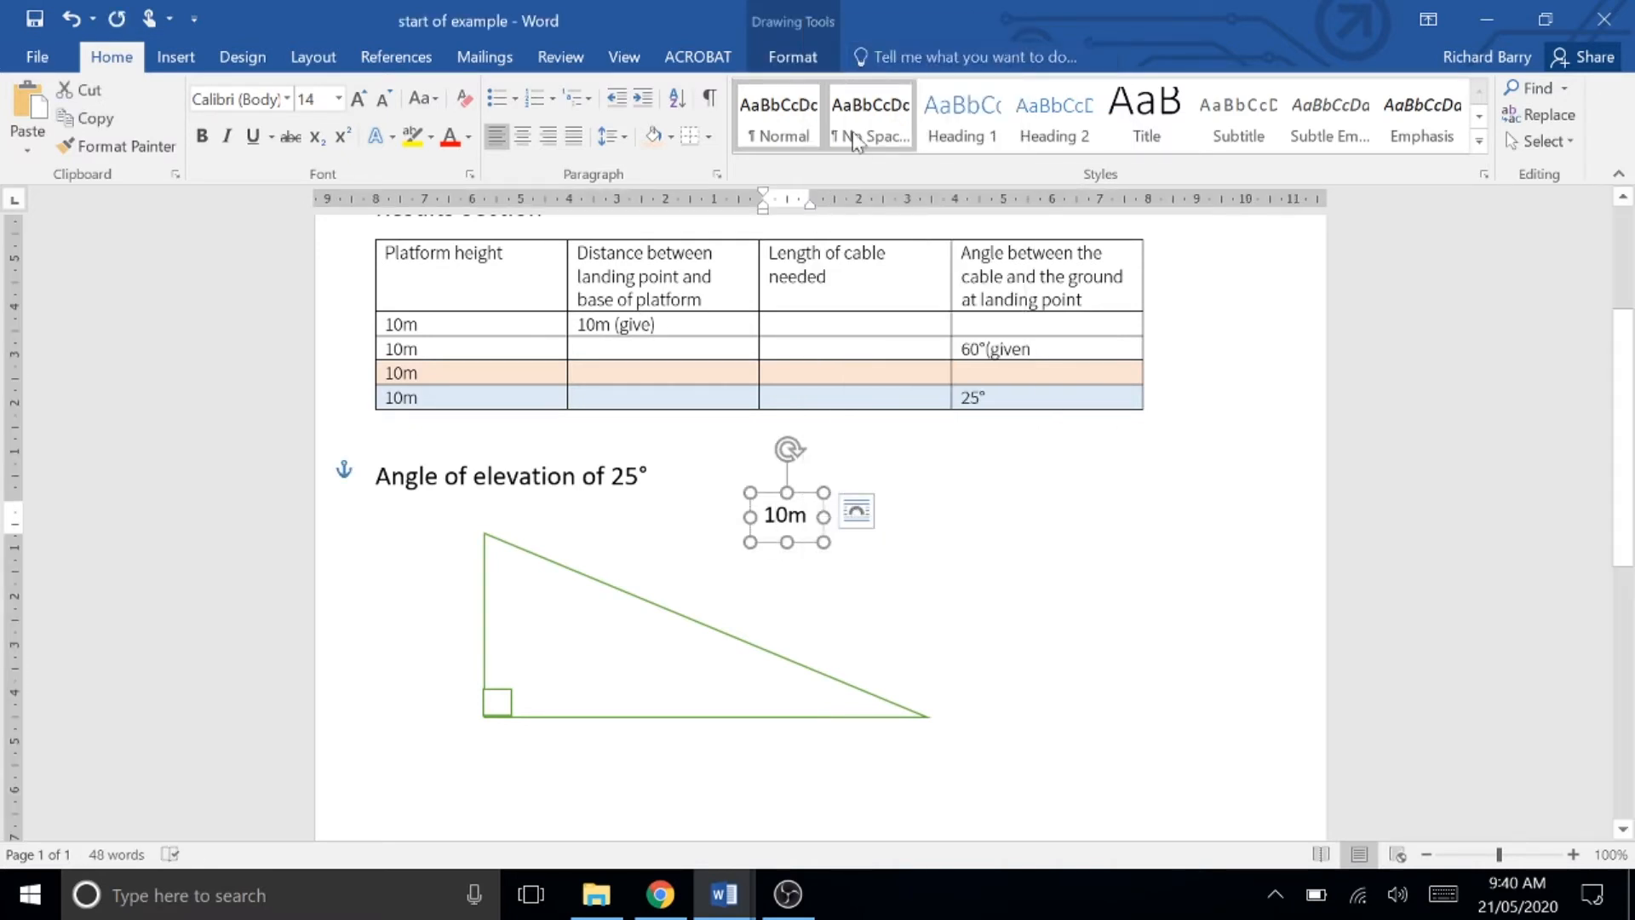
key(ctrl+v)
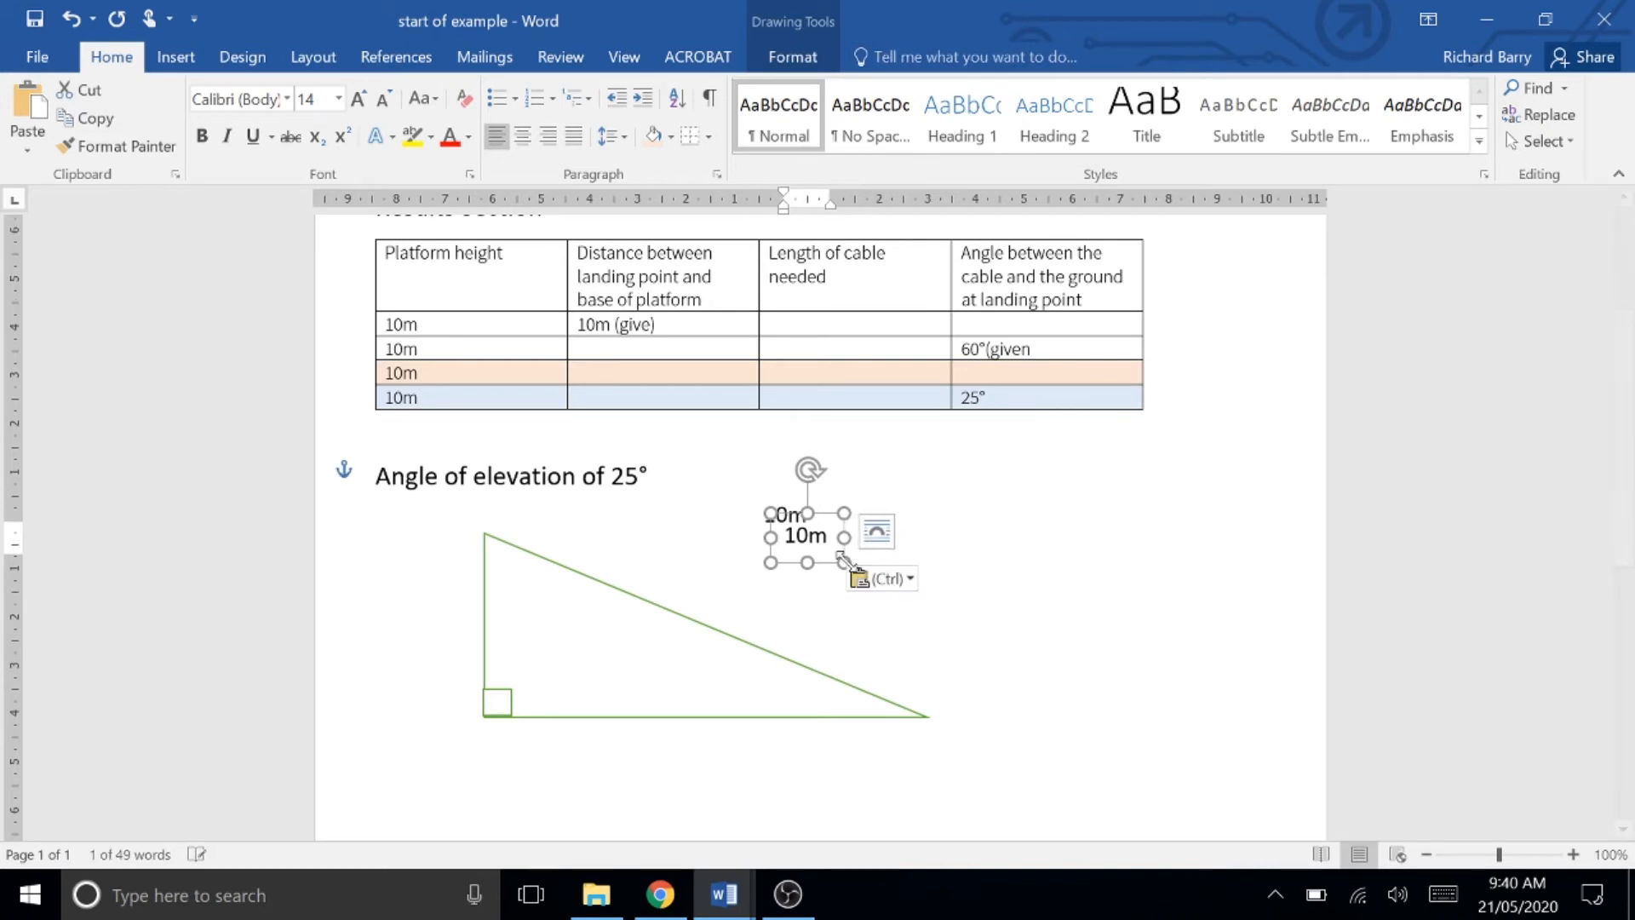
drag(843, 521, 1103, 553)
click(1103, 553)
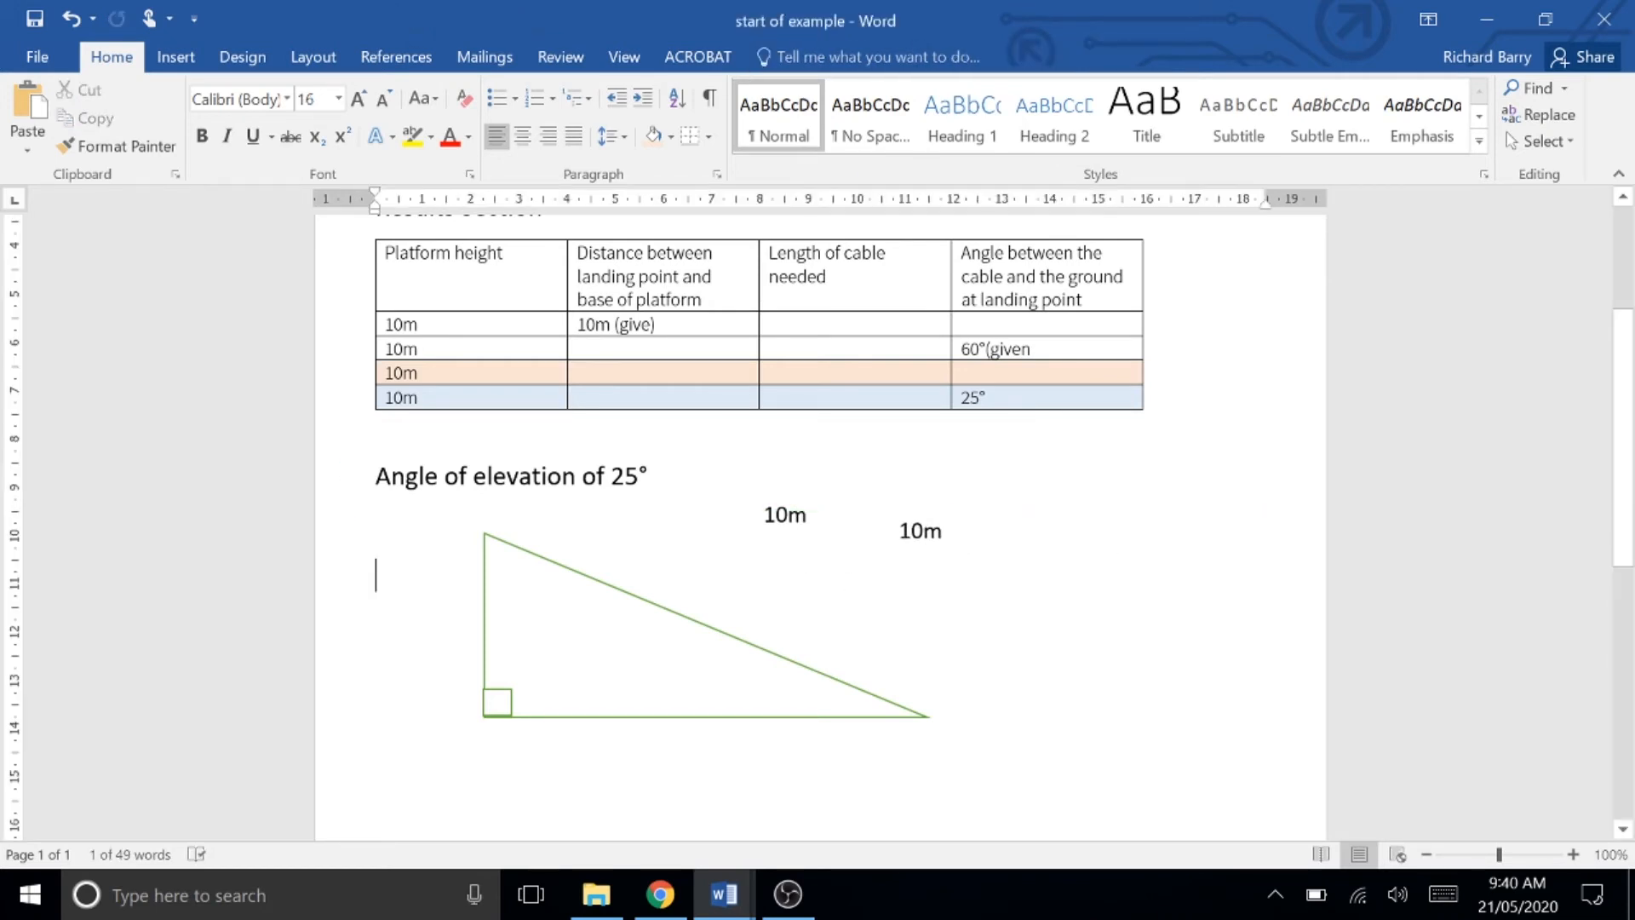
Step: Paste two more copies of the 10m label and spread them out to the right of the triangle
right_click(1104, 562)
click(1154, 328)
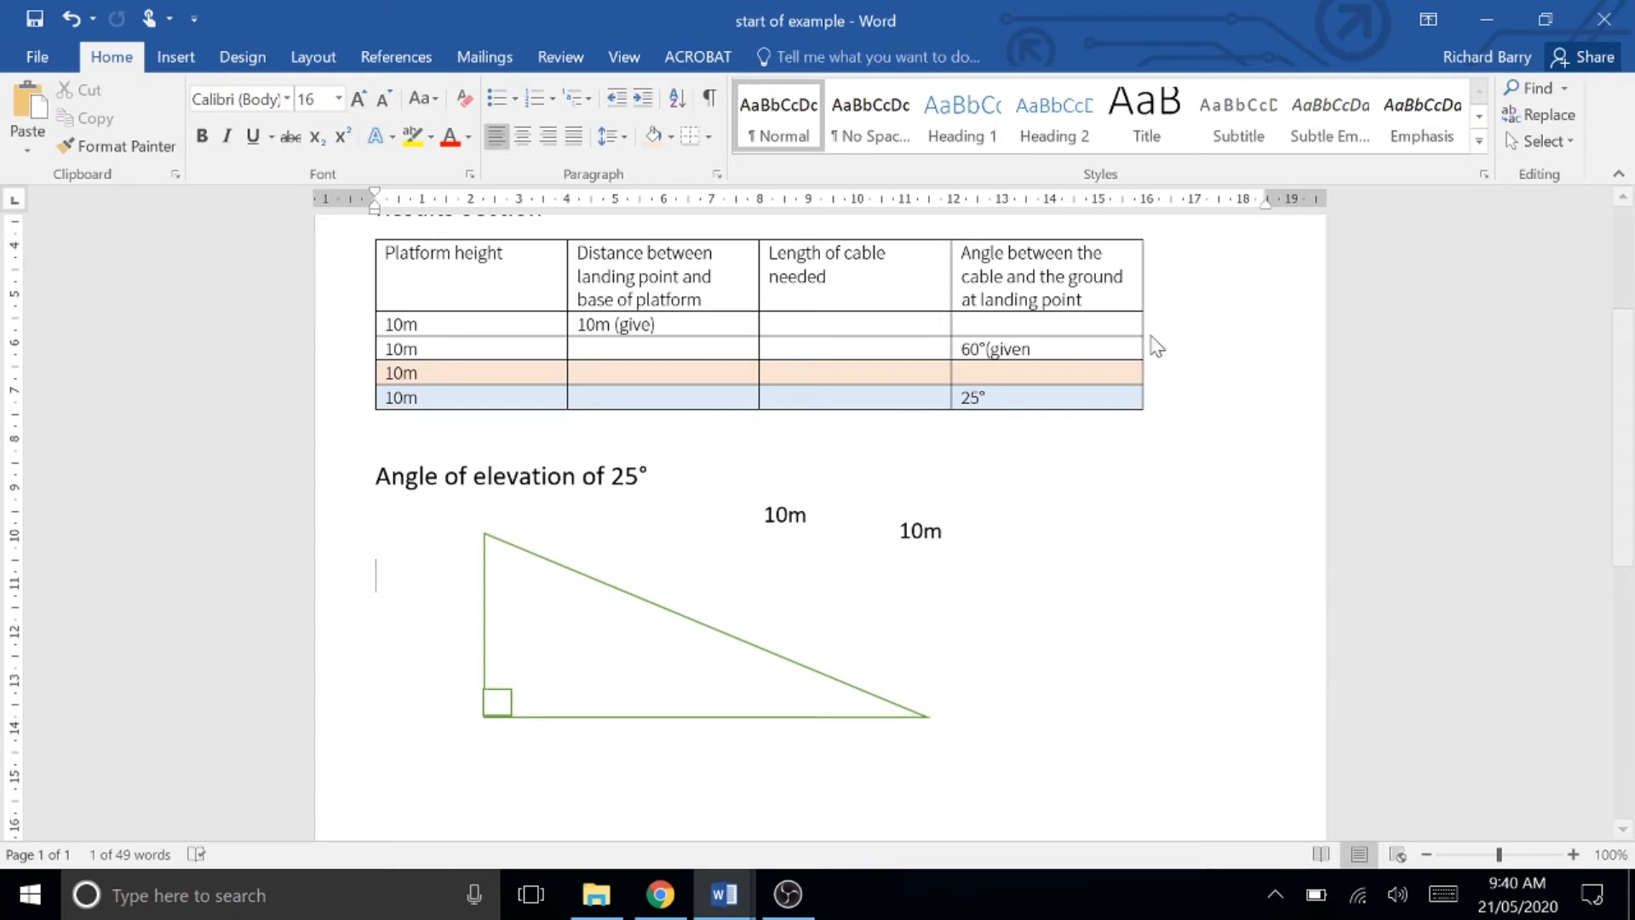
drag(422, 610, 1179, 557)
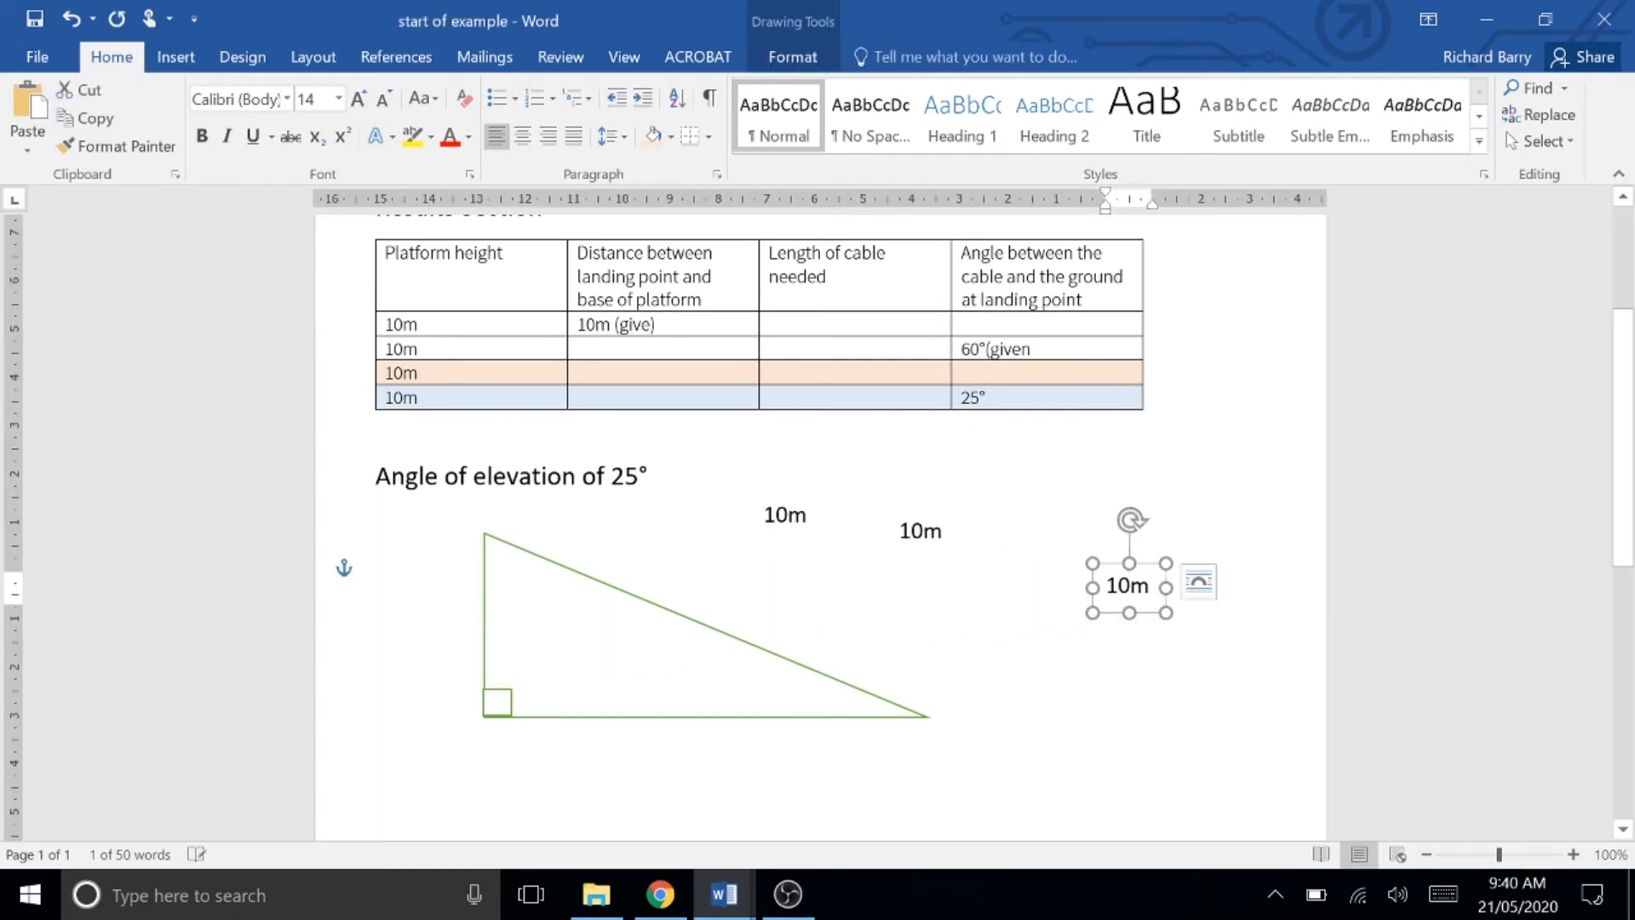
right_click(877, 598)
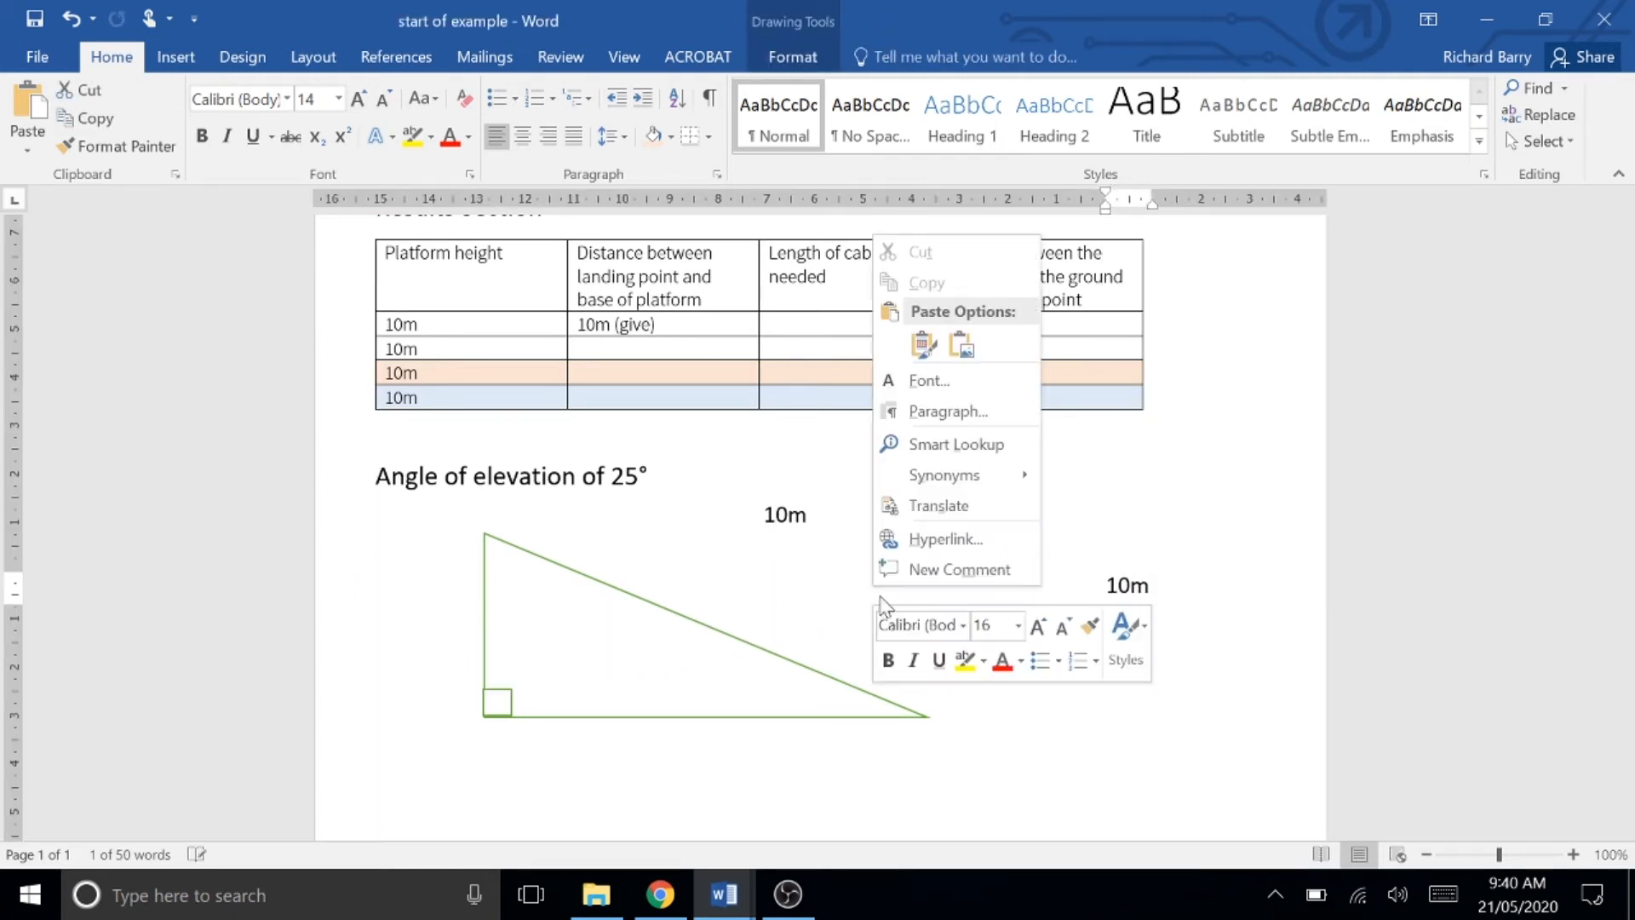
click(909, 333)
drag(433, 606, 1004, 602)
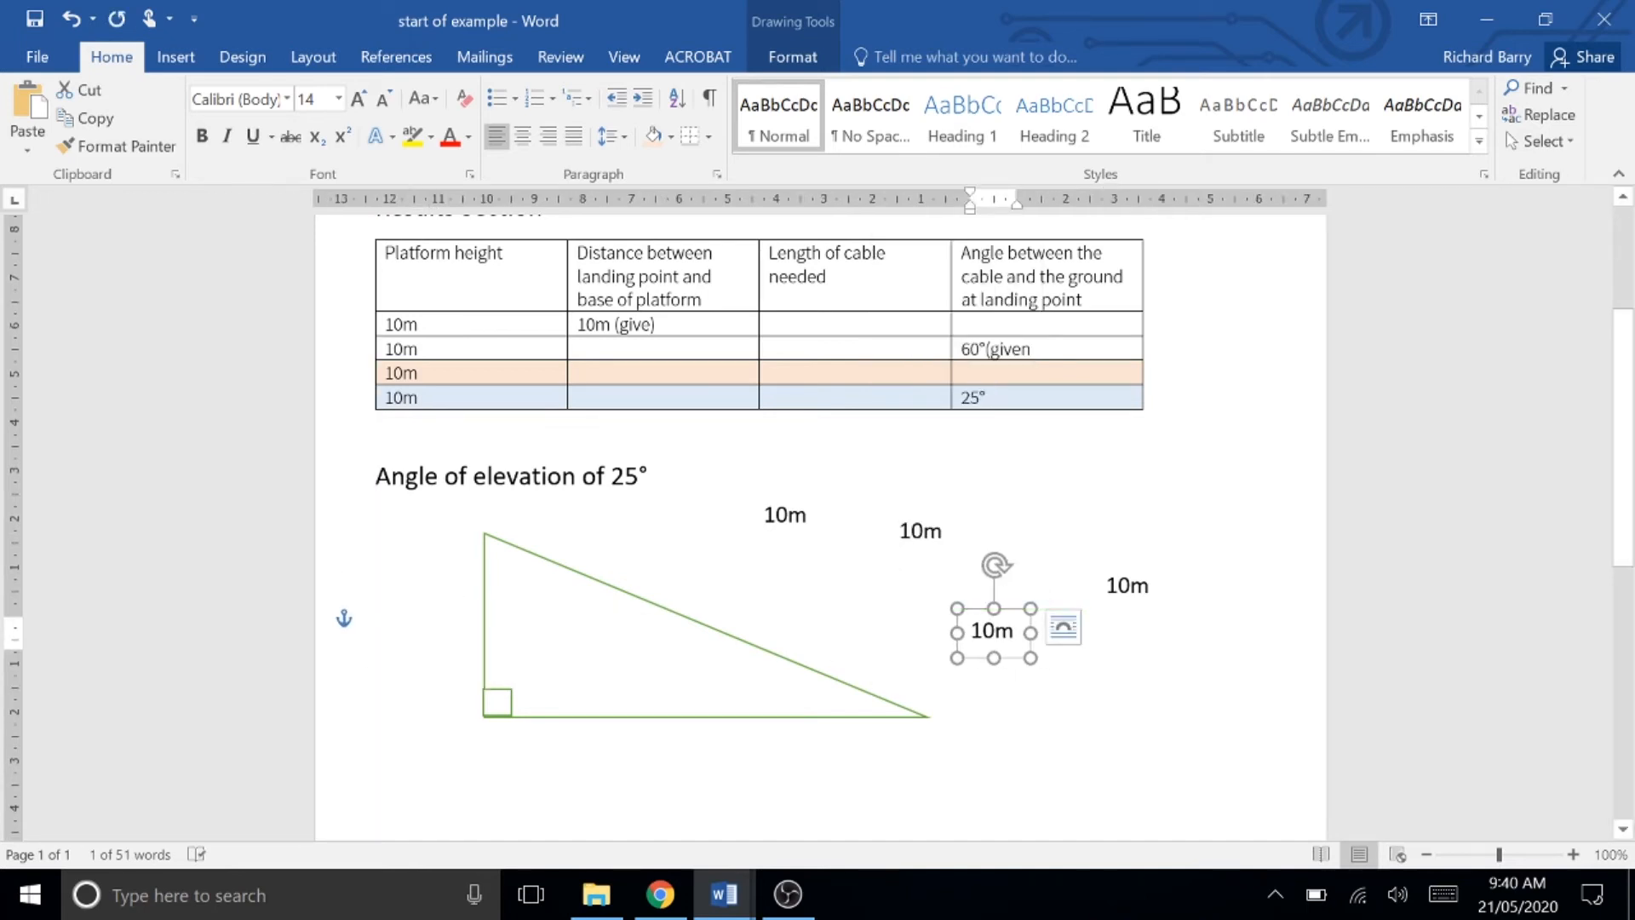
Step: Move the original 10m label beside the triangle's vertical side
click(806, 515)
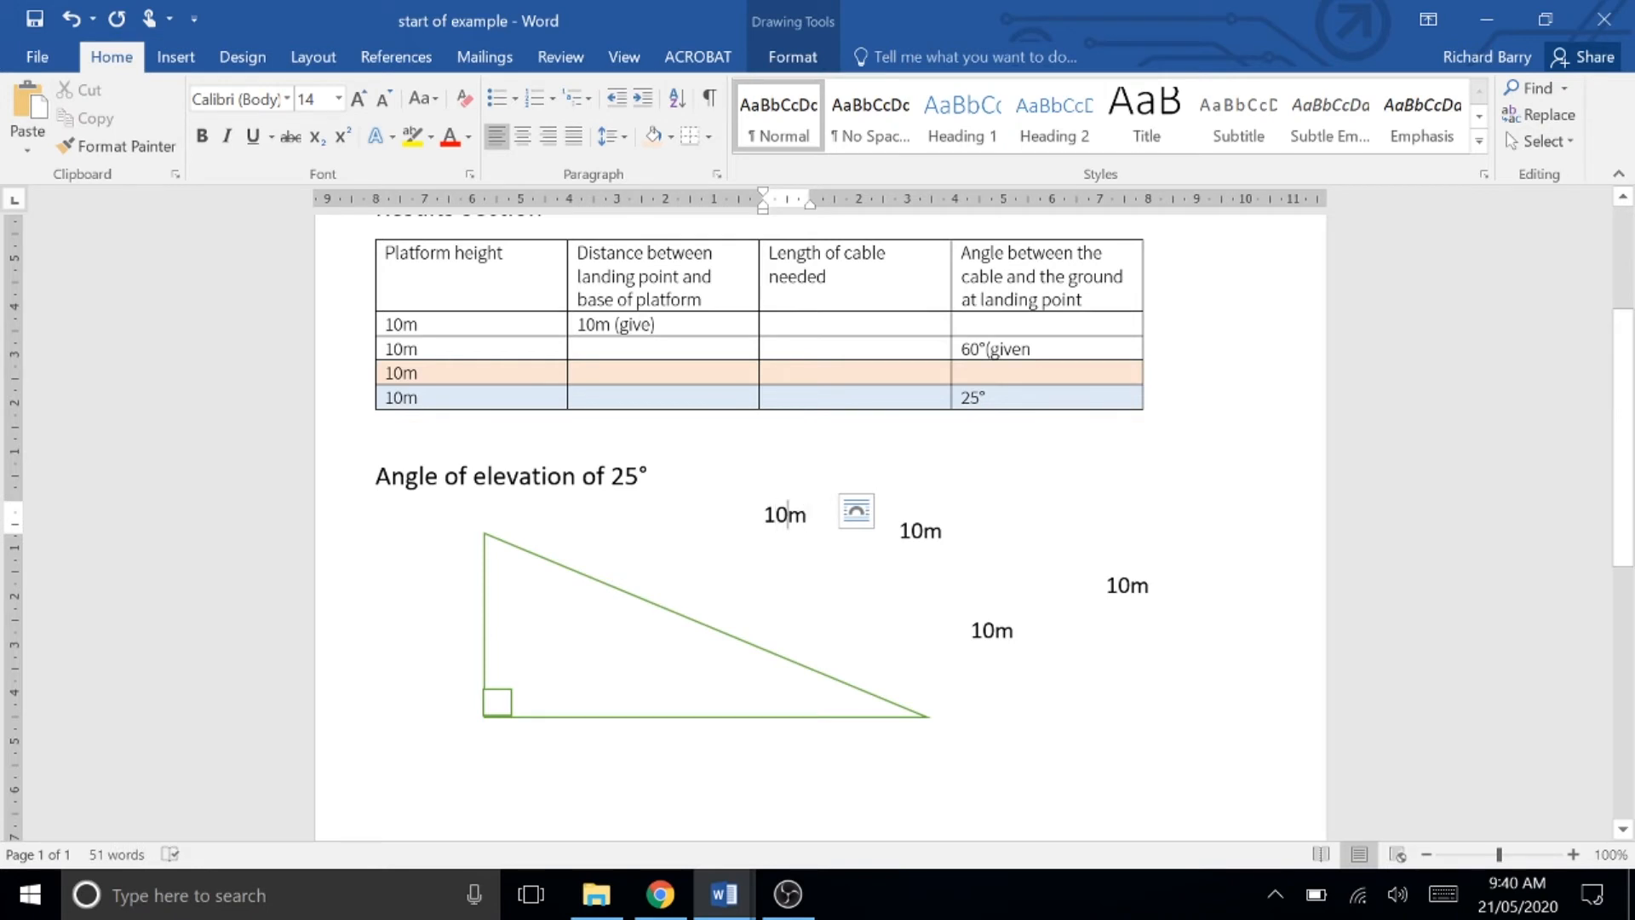
click(749, 537)
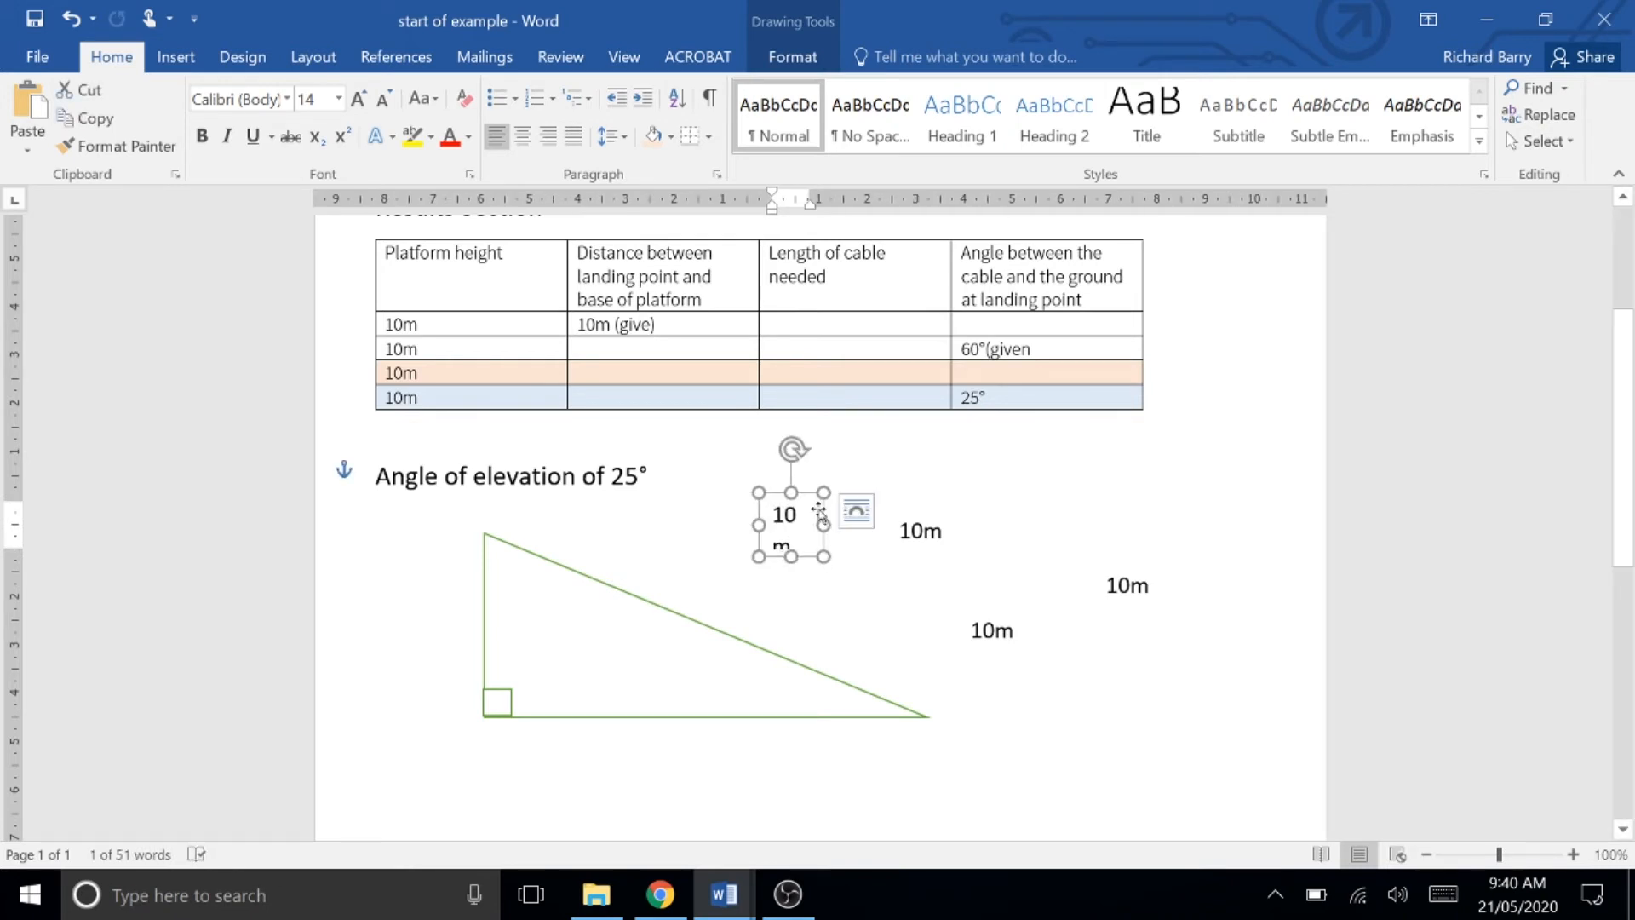
drag(823, 523, 468, 597)
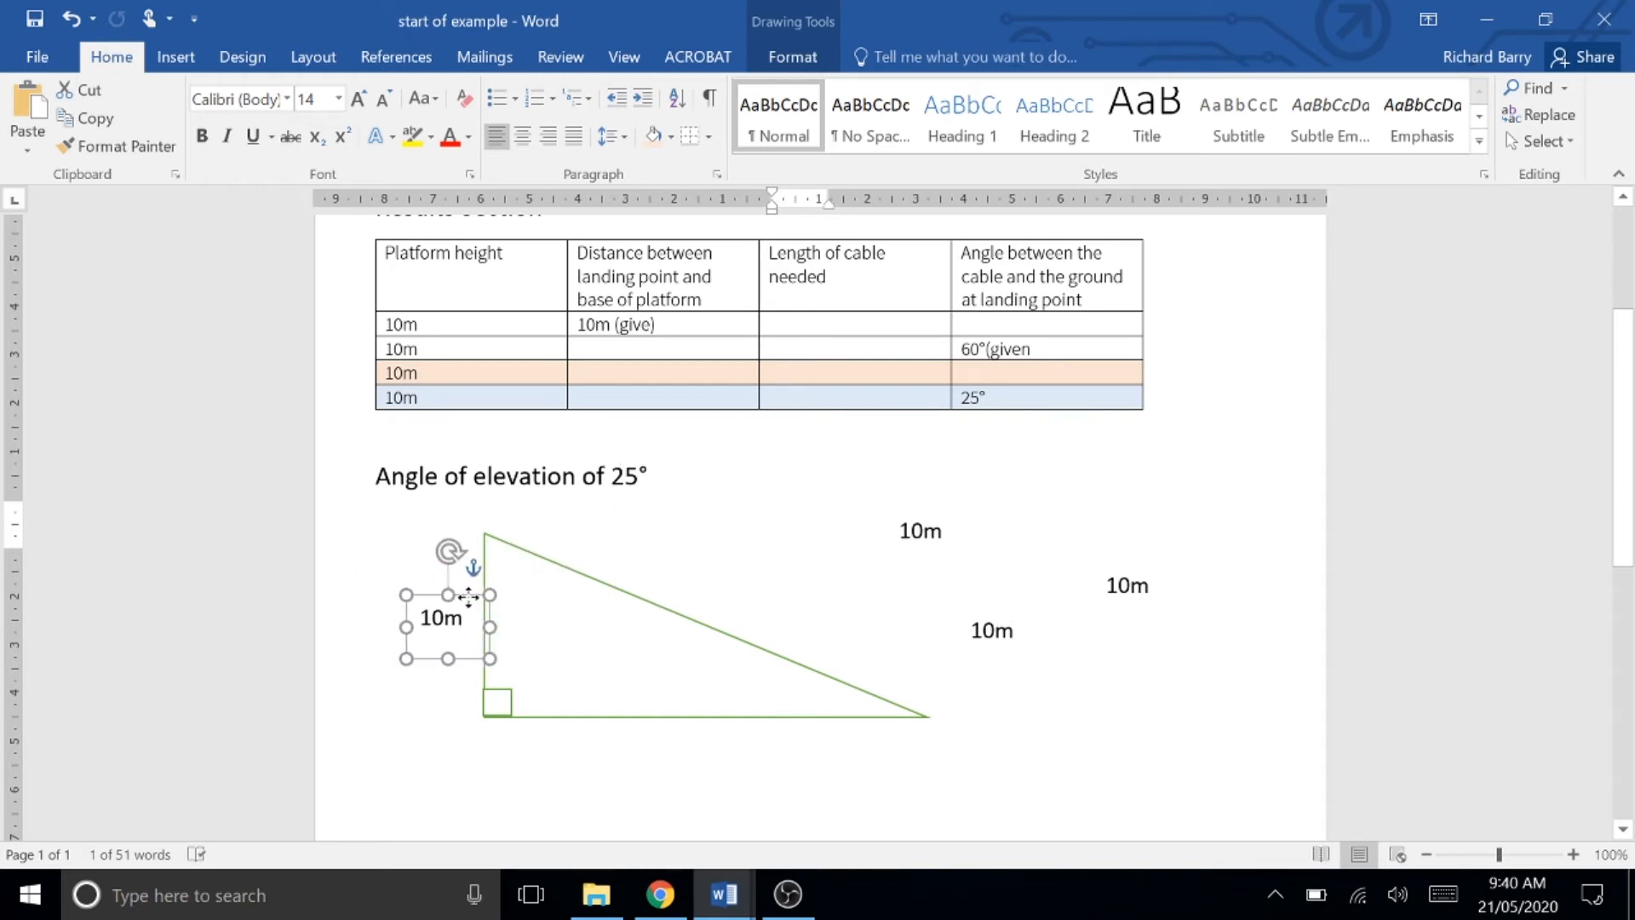
Step: Relabel a copy as "X m how long is the cable" and place it, widened, above the hypotenuse
click(922, 533)
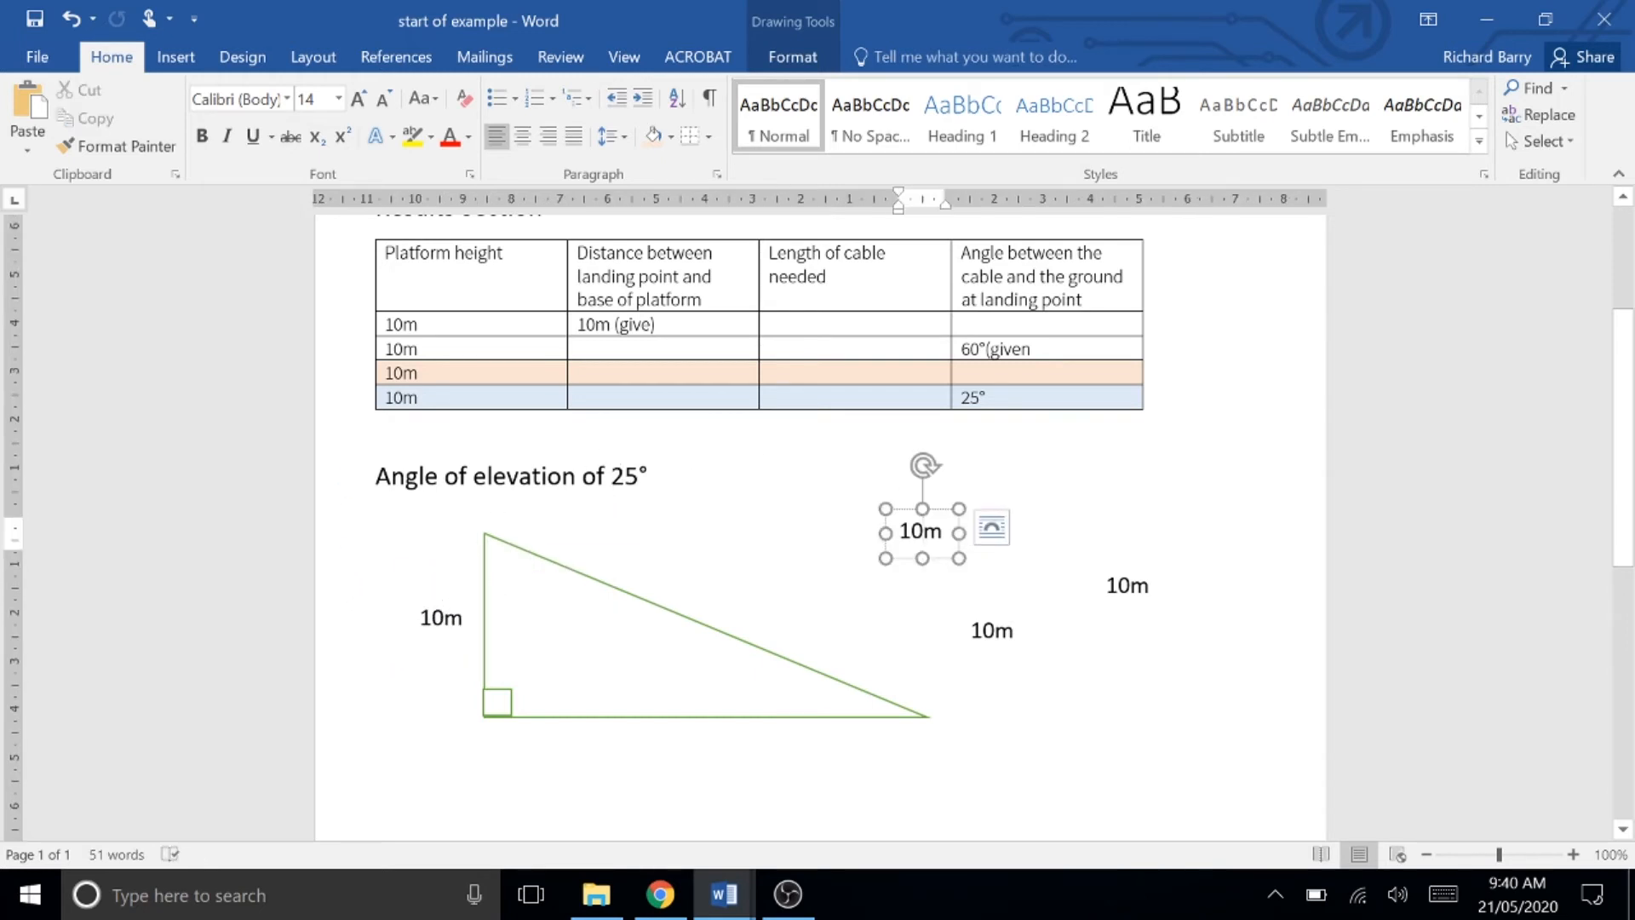
drag(922, 532, 901, 534)
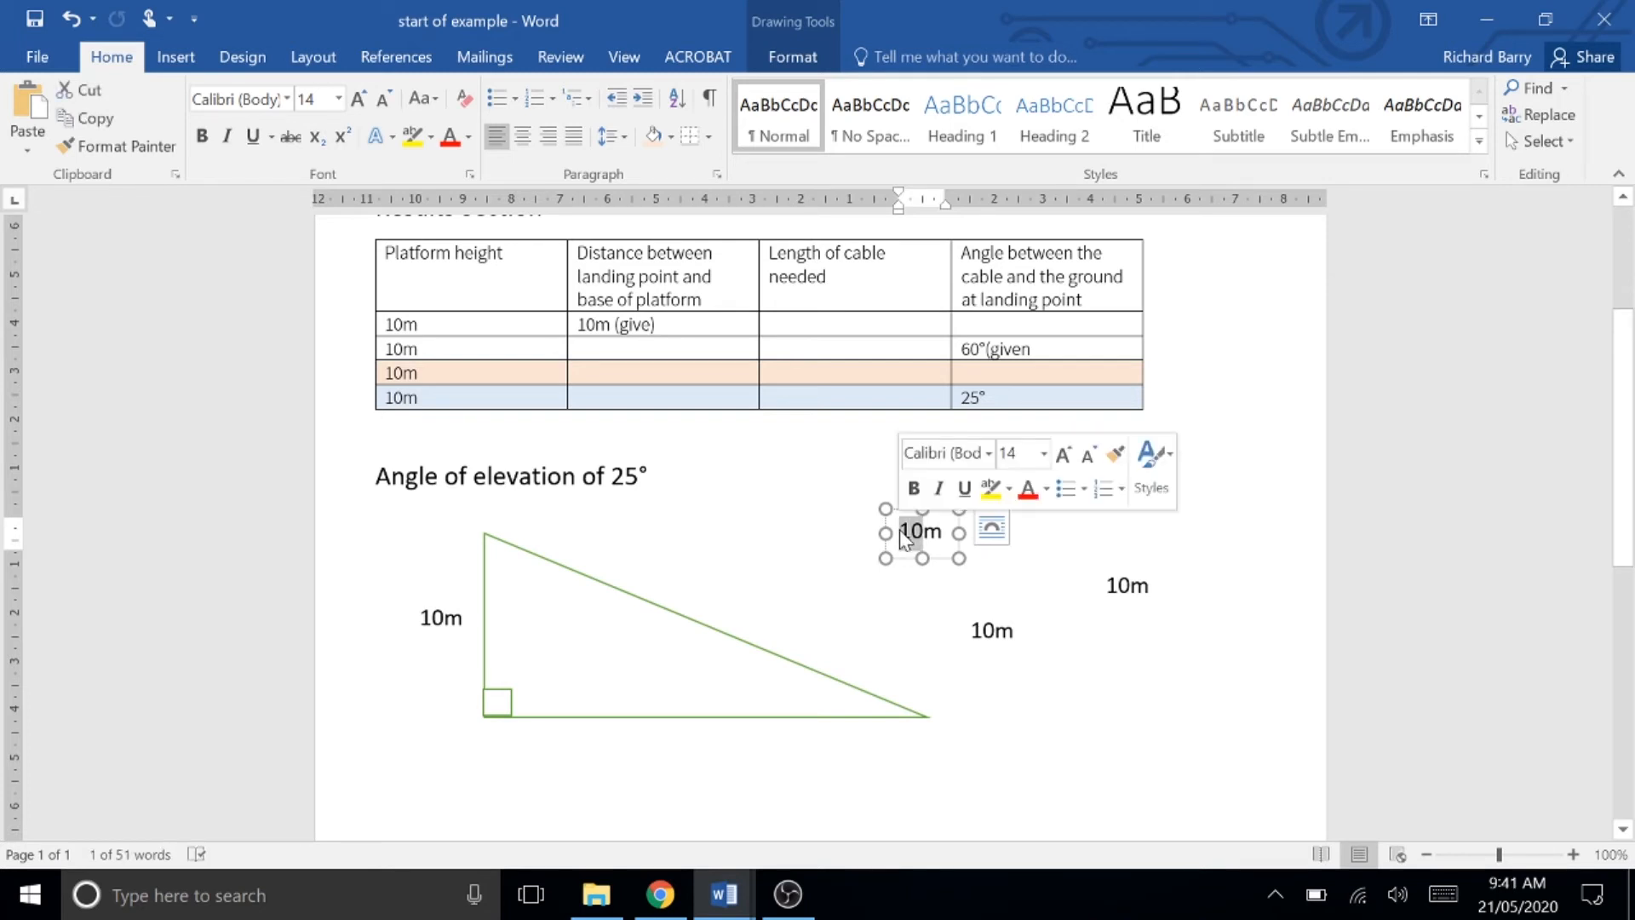
text(x)
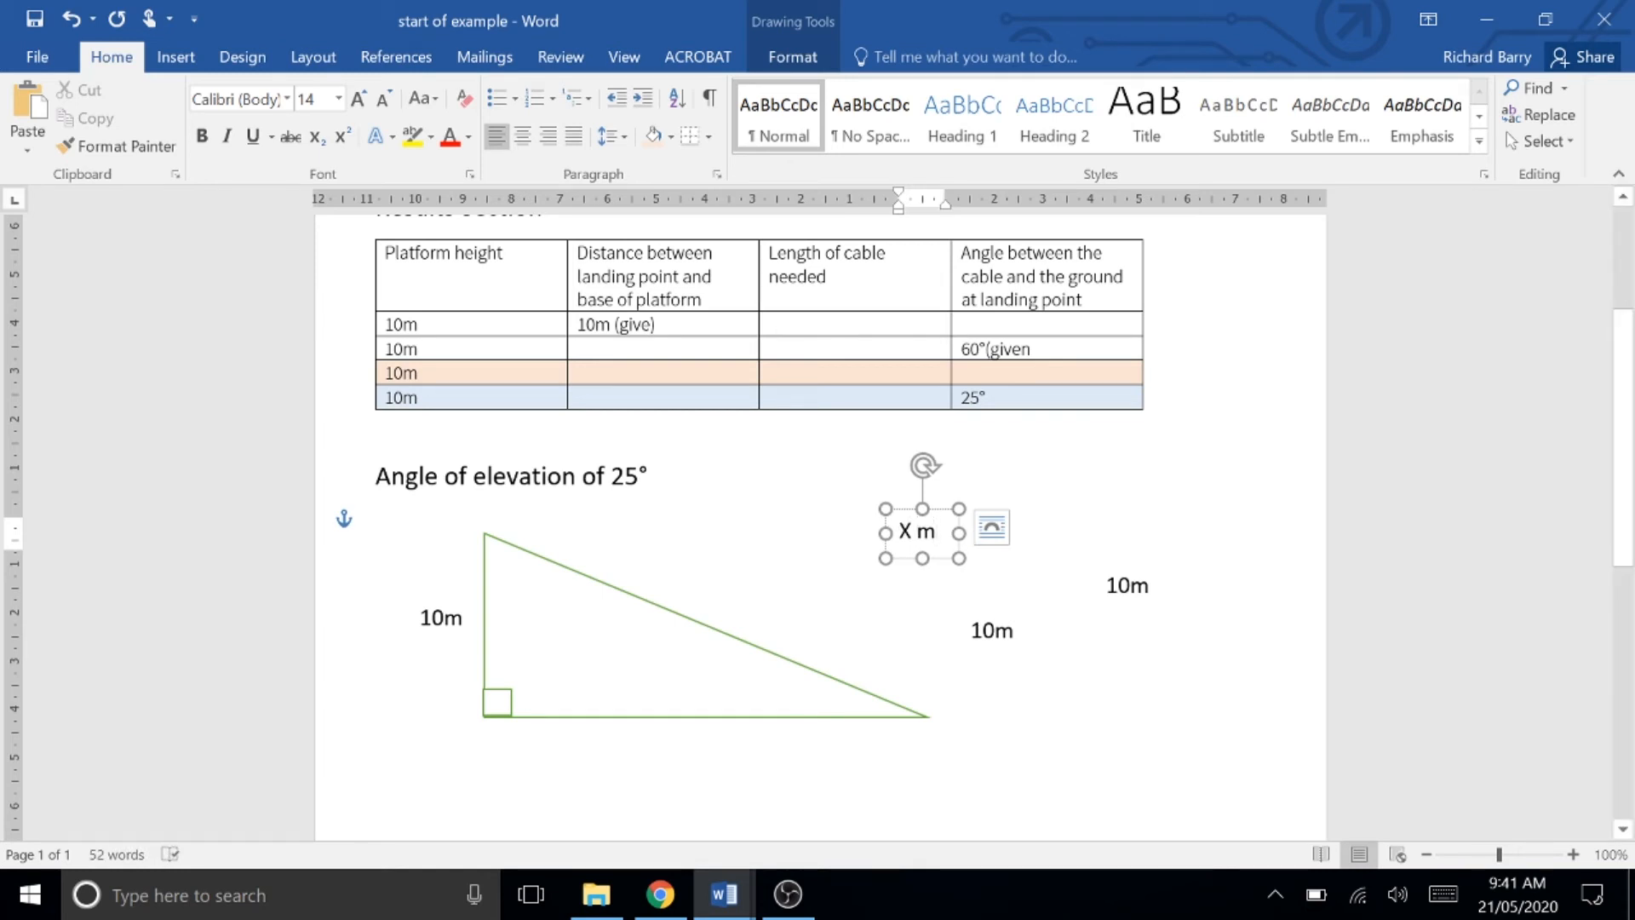
drag(936, 506, 686, 535)
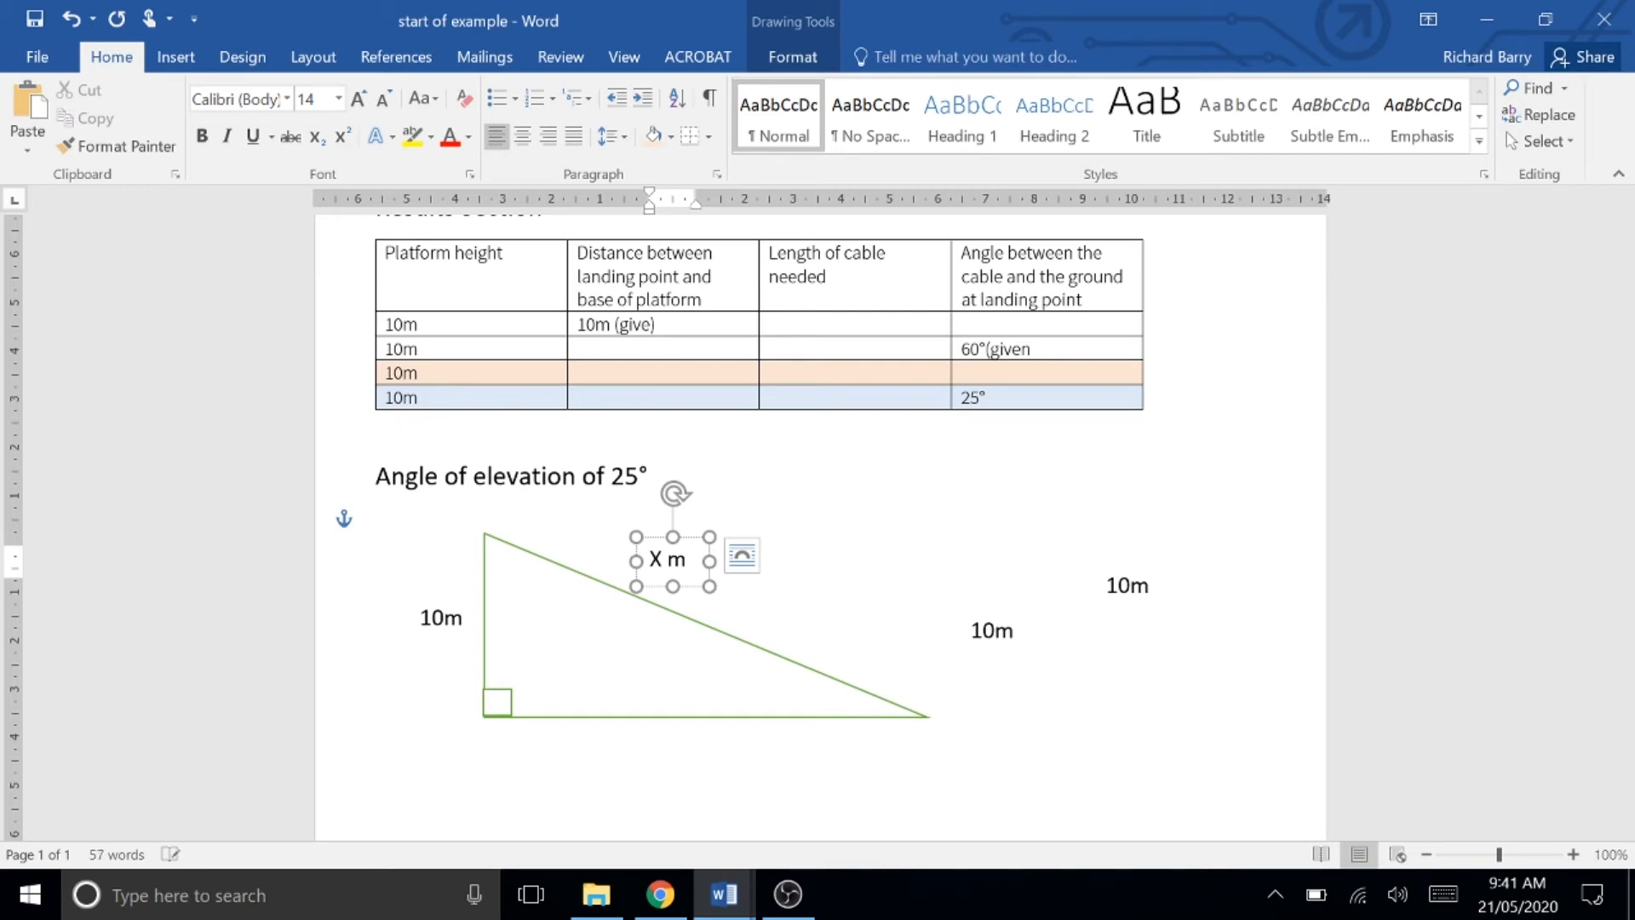
drag(711, 558, 957, 558)
click(964, 600)
Step: Move a copy below the base, widen it and relabel it "Y distance to landing point"
drag(972, 632, 613, 760)
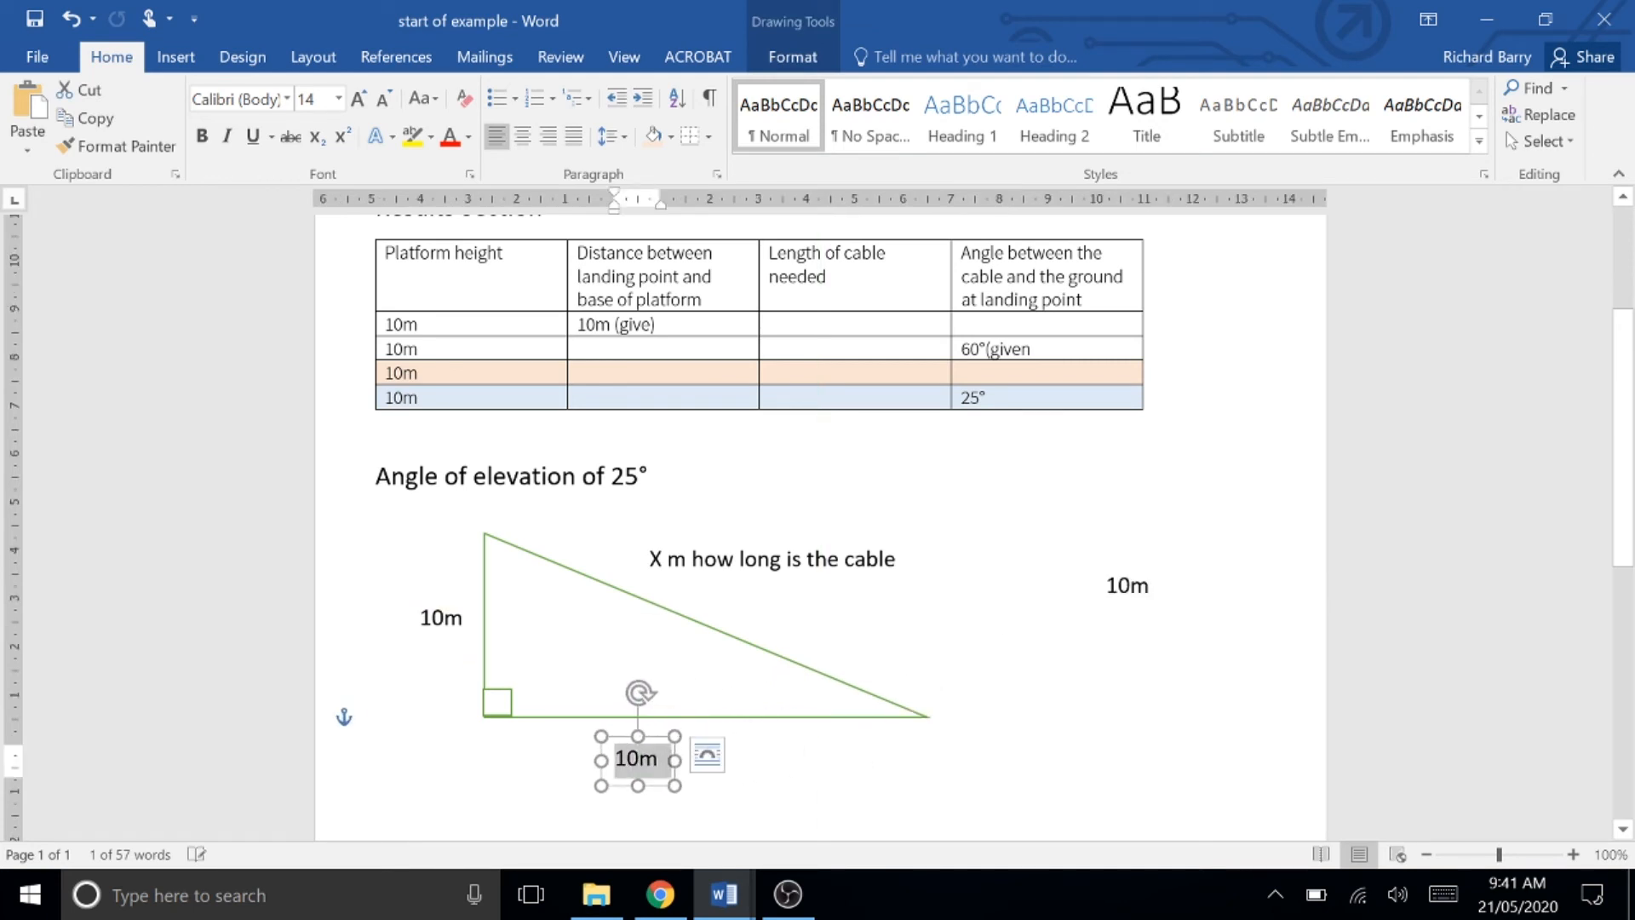
text(Y di)
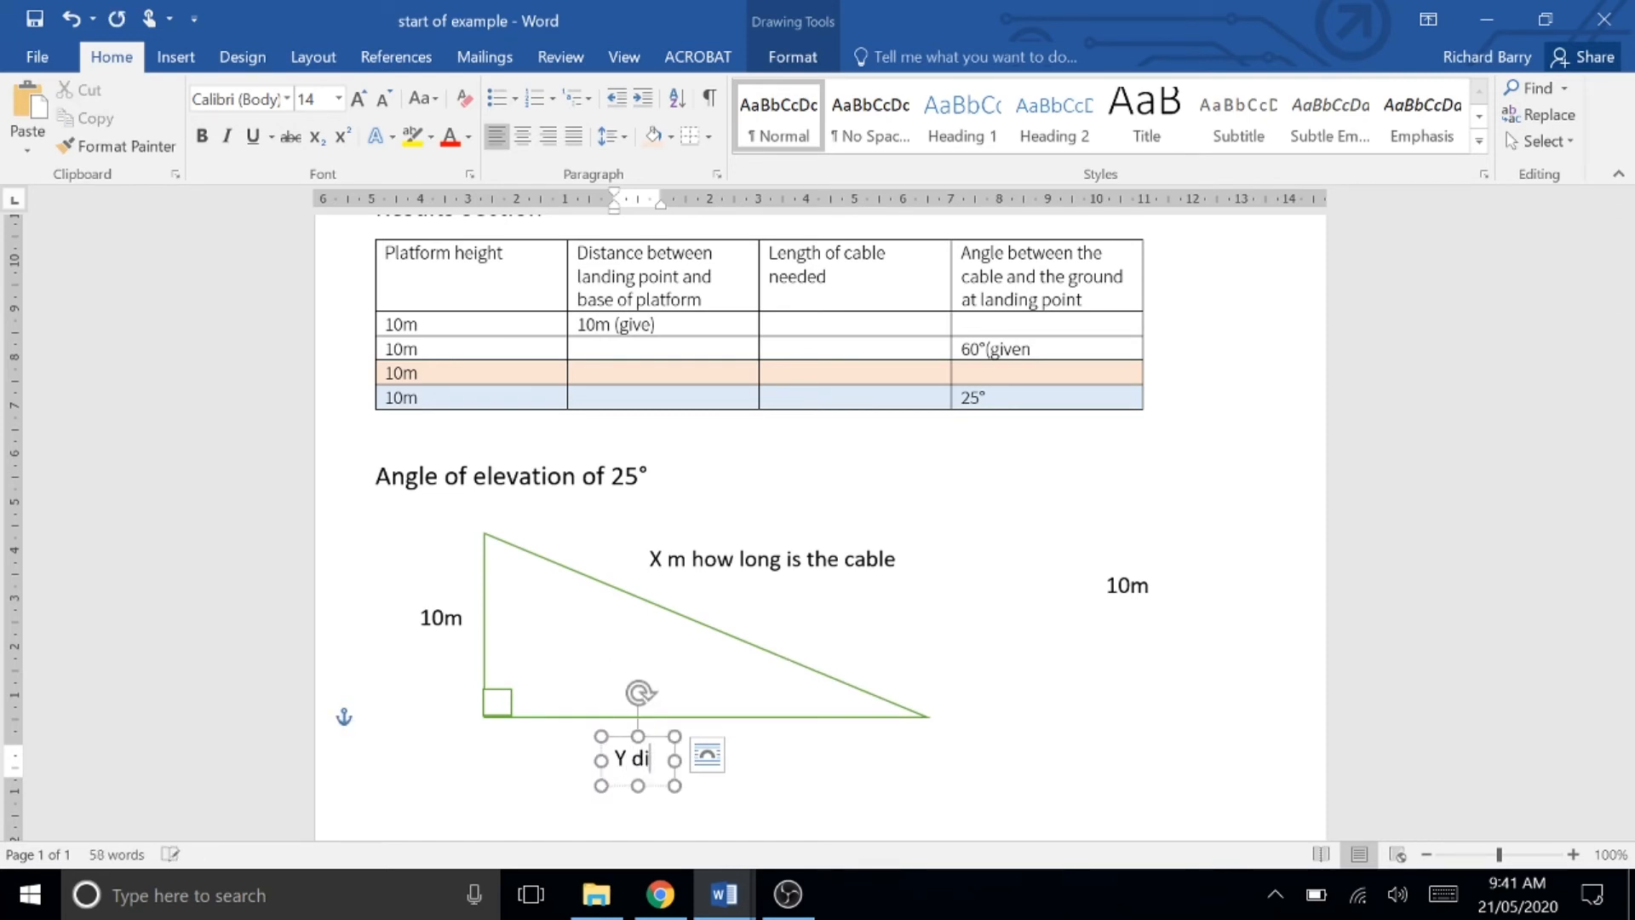
drag(674, 759, 903, 748)
text(di)
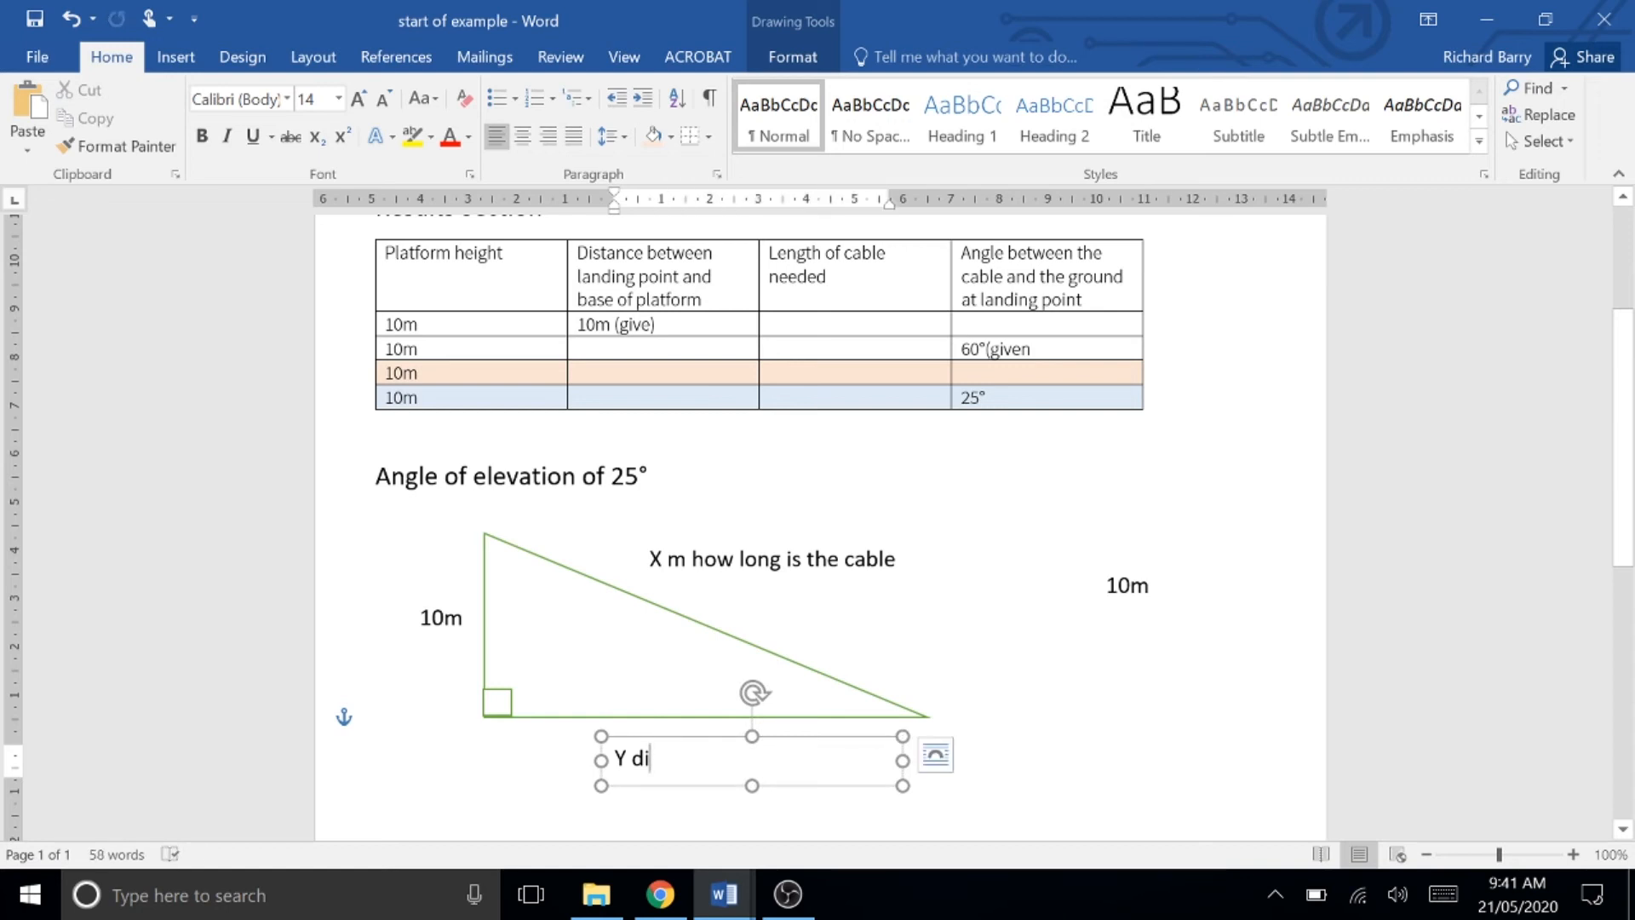
text(stance to landing point)
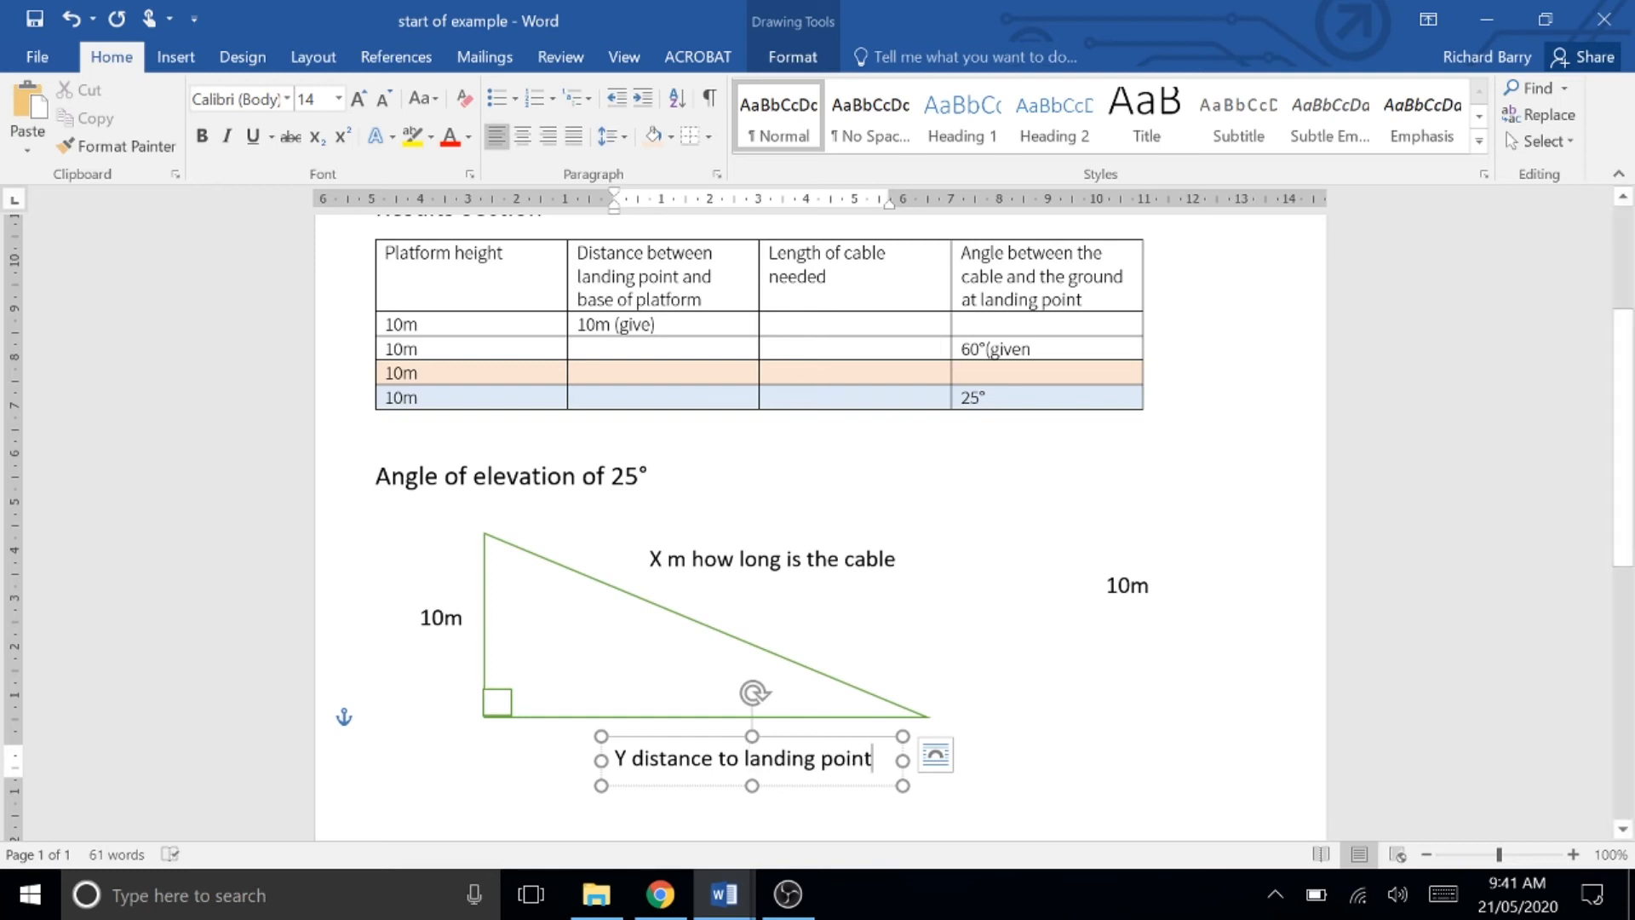
Step: Relabel the last copy as 25 with a degree symbol and place it inside the acute angle at the landing point
click(1129, 587)
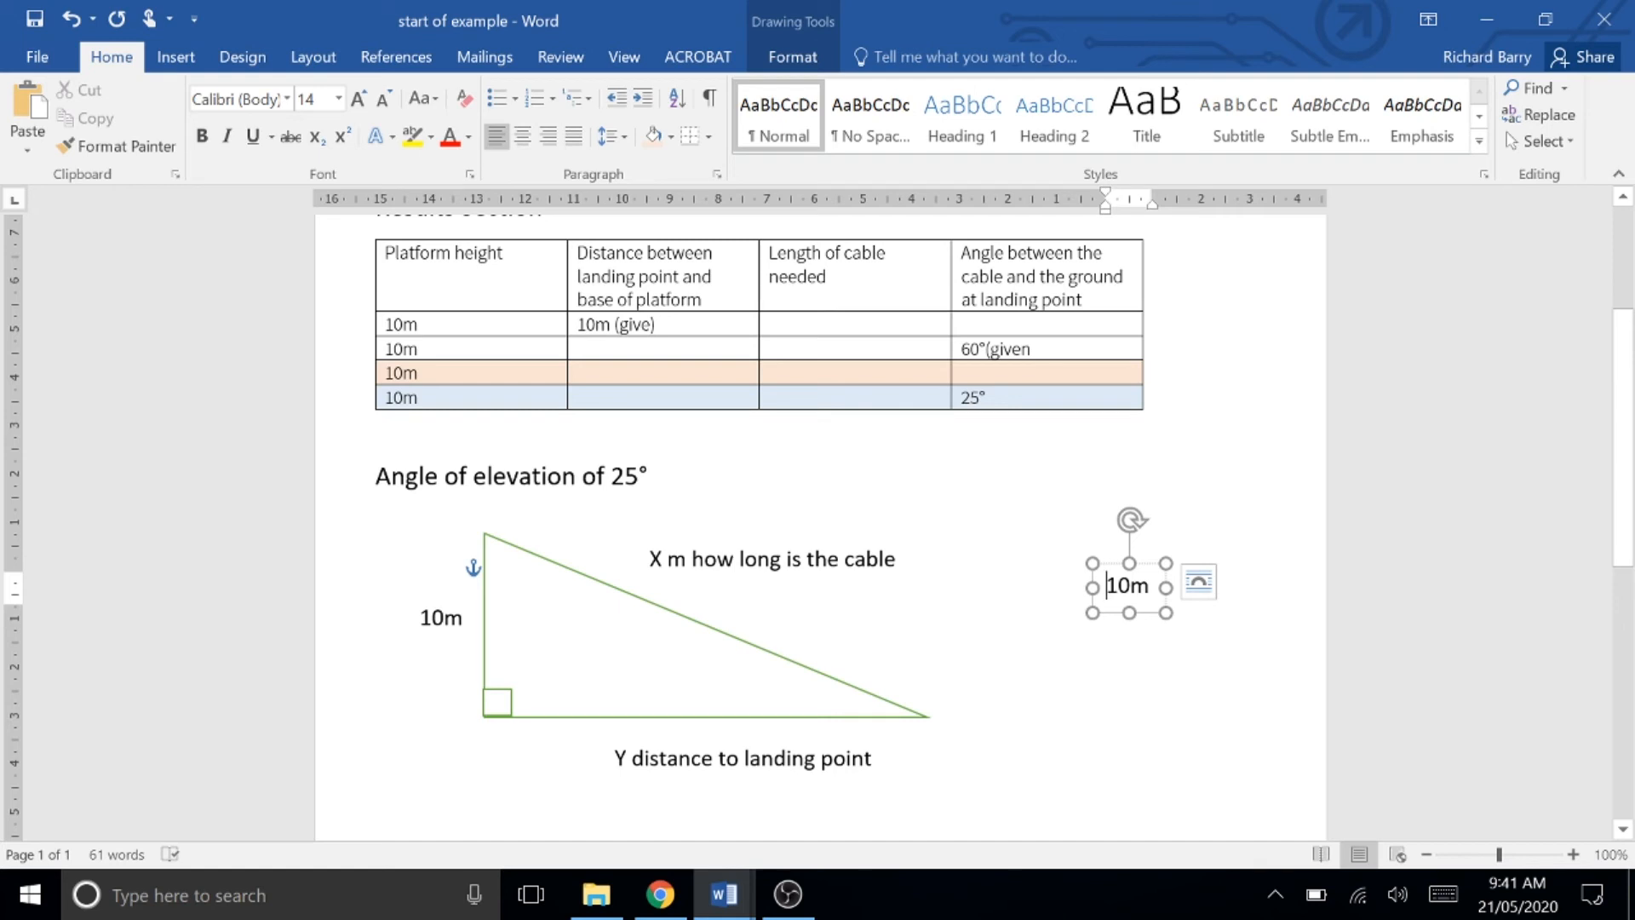
double_click(1127, 586)
text(25)
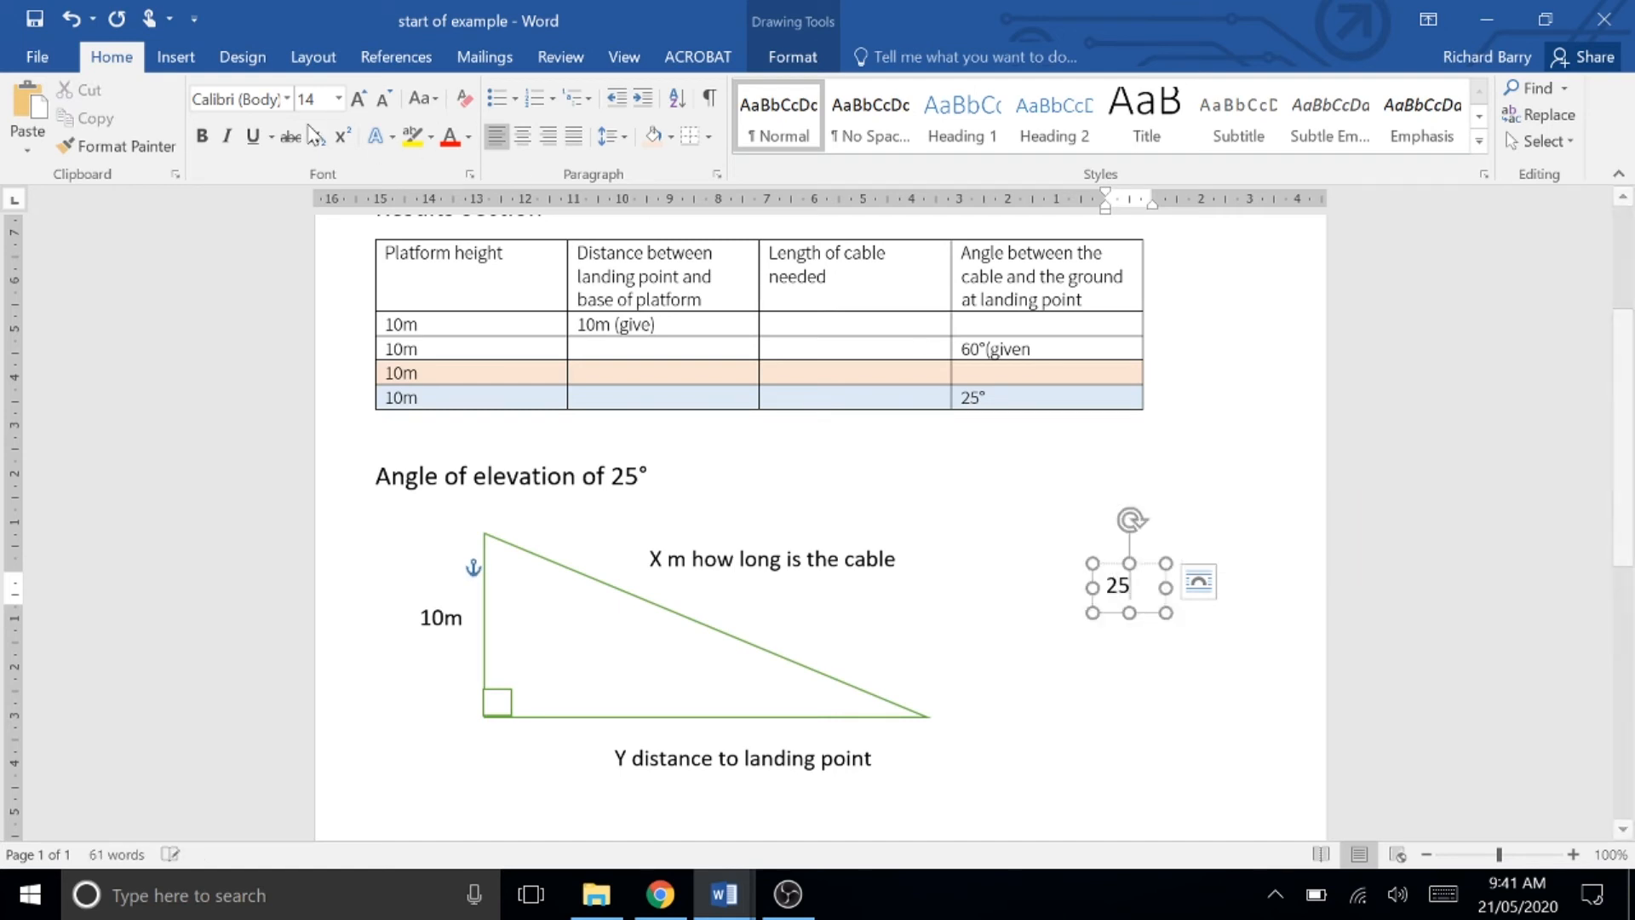
click(182, 66)
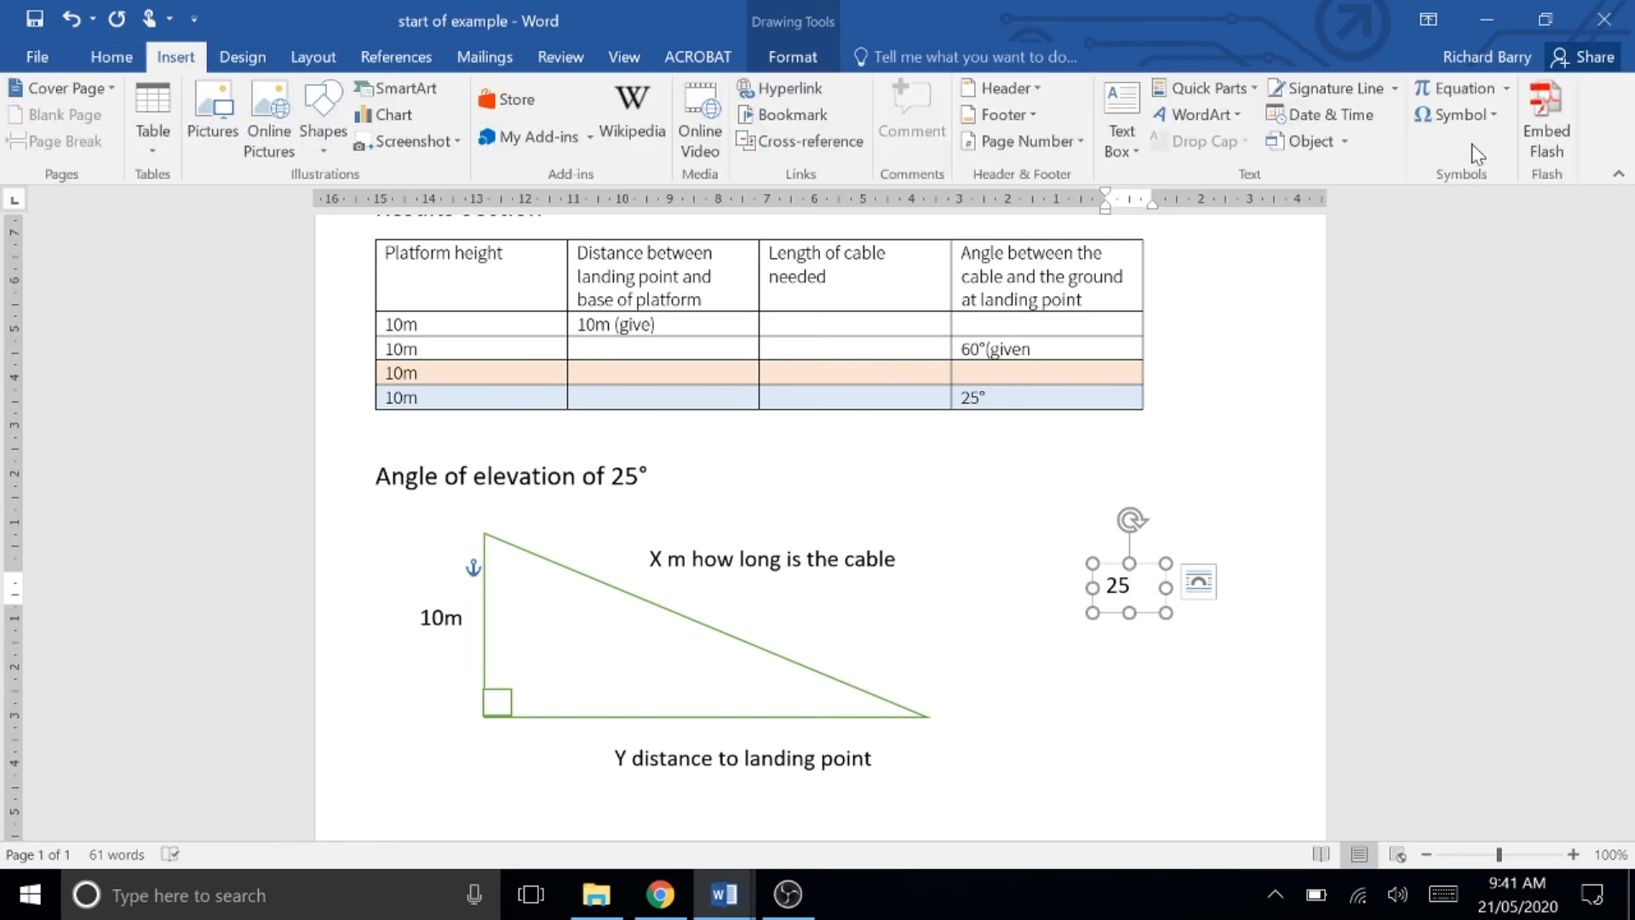
click(1496, 115)
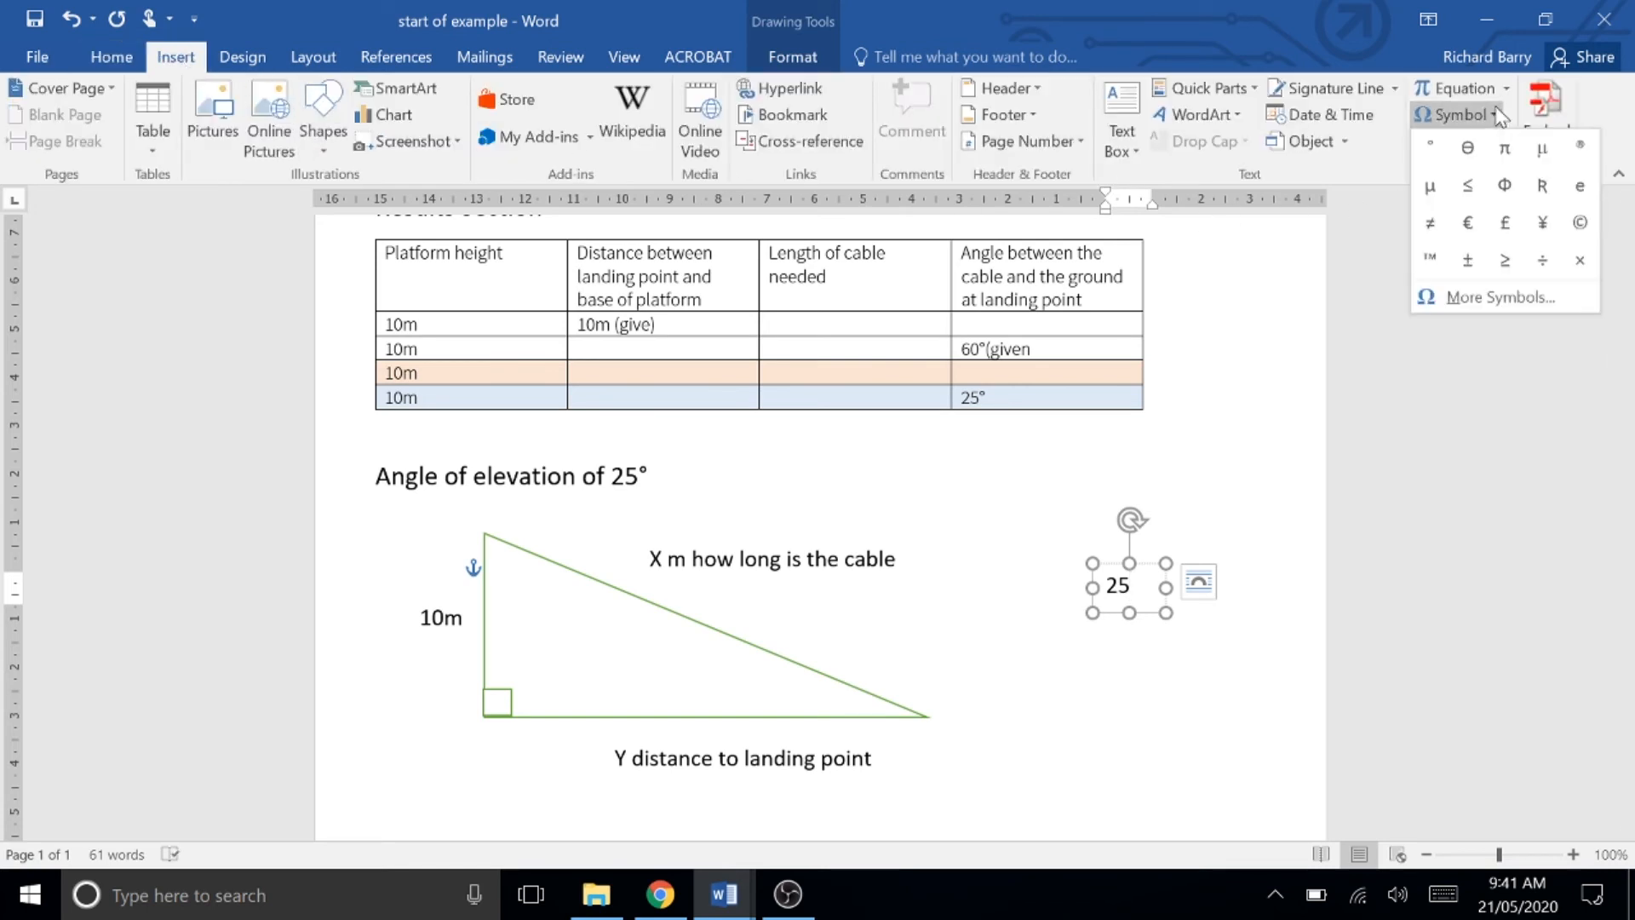
click(1431, 145)
drag(1135, 562, 887, 684)
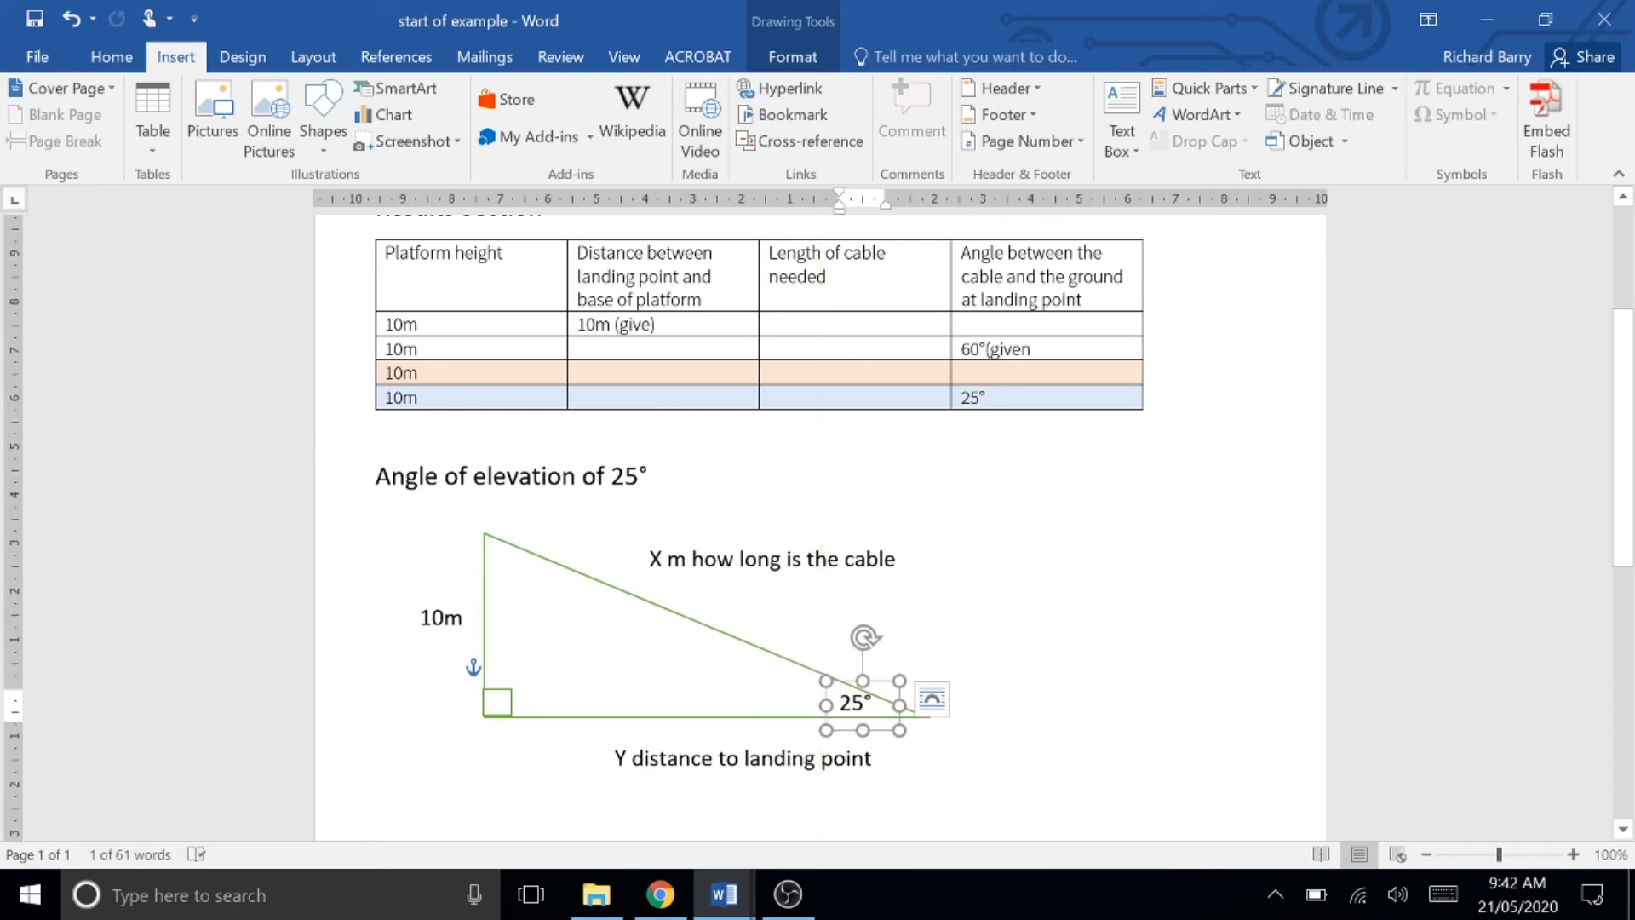
Step: Begin typing a note "Row assumption is t" at the start of the "Angle of elevation" heading
click(375, 476)
text(Row )
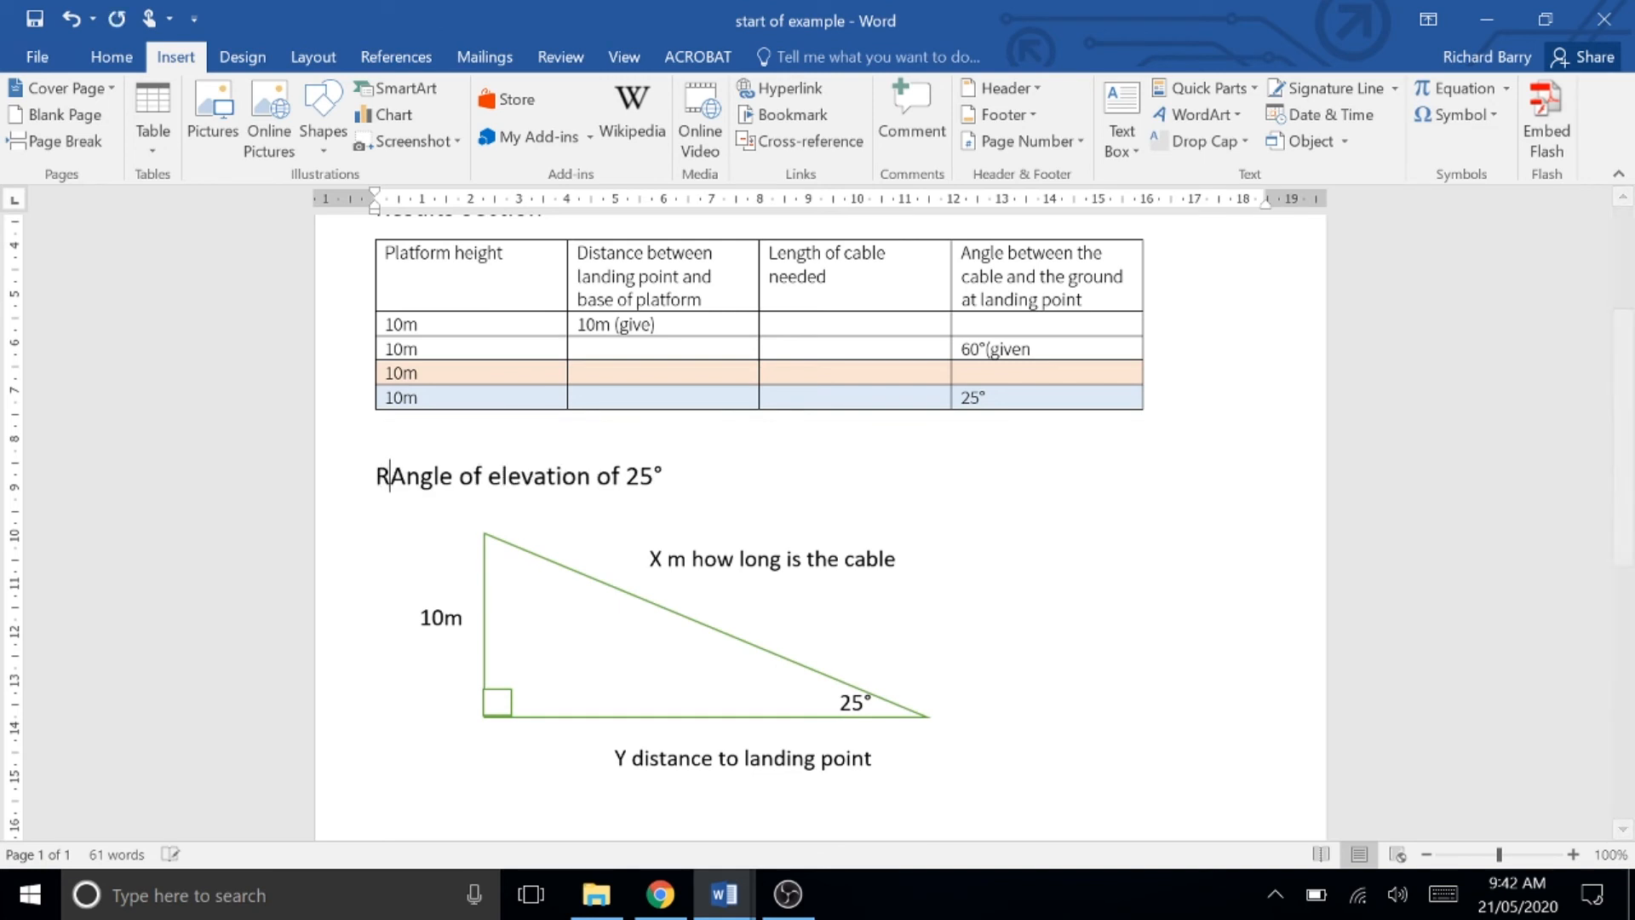
text(assumption is t)
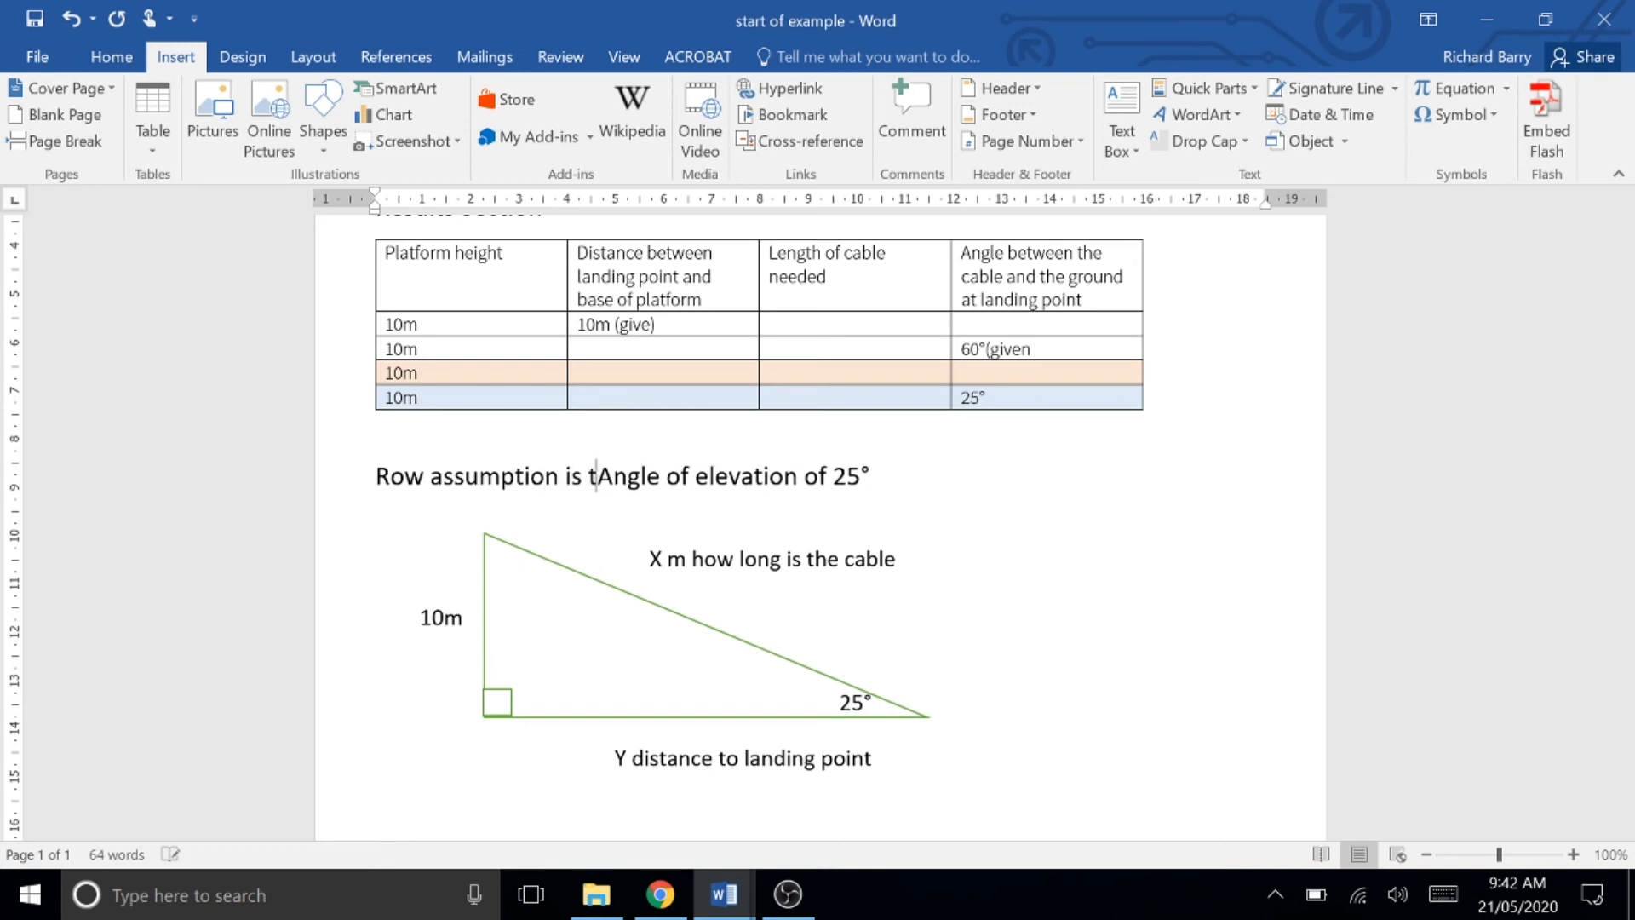